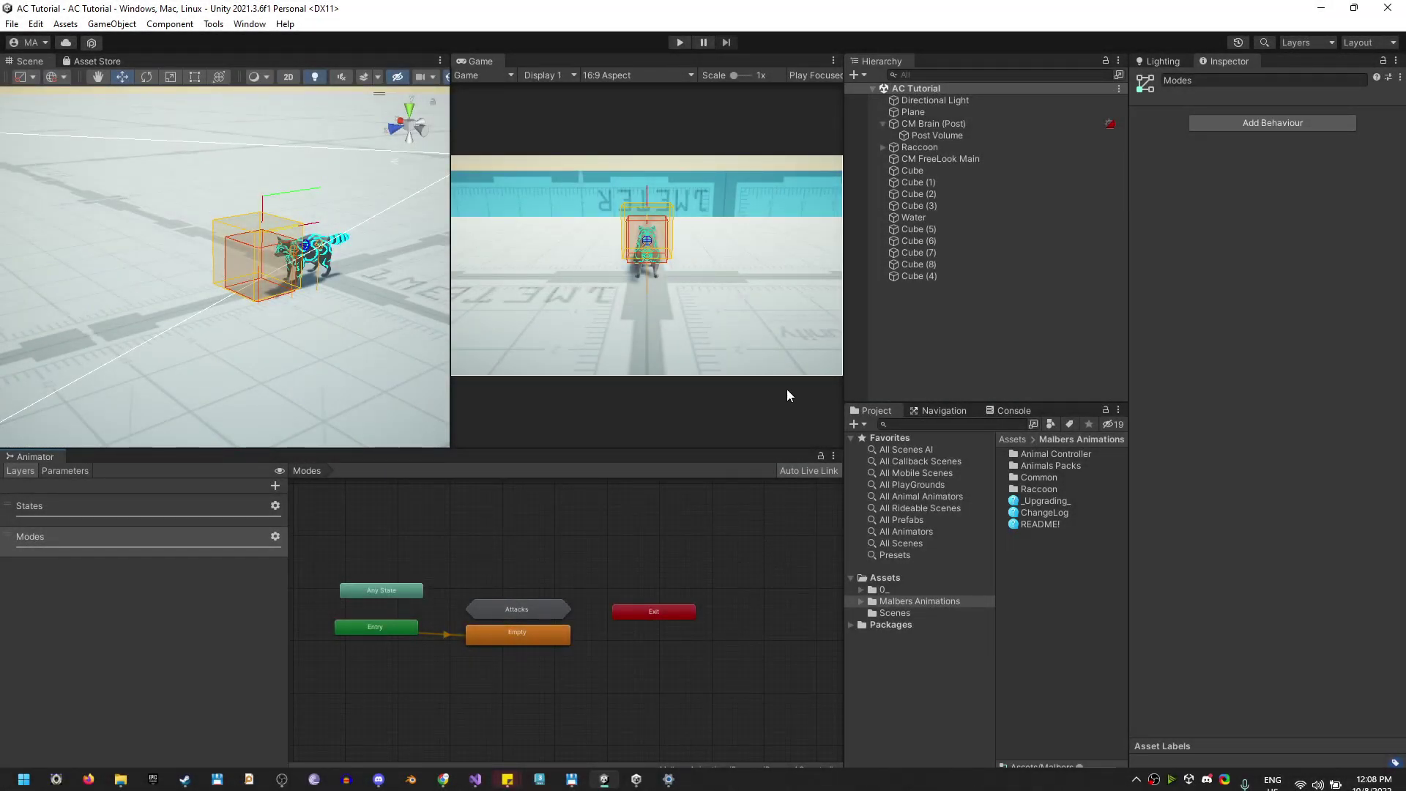
Open the Animals Packs > 01 Forest Pack > Raccoon > Anims folder and widen the asset list.
double_click(1051, 467)
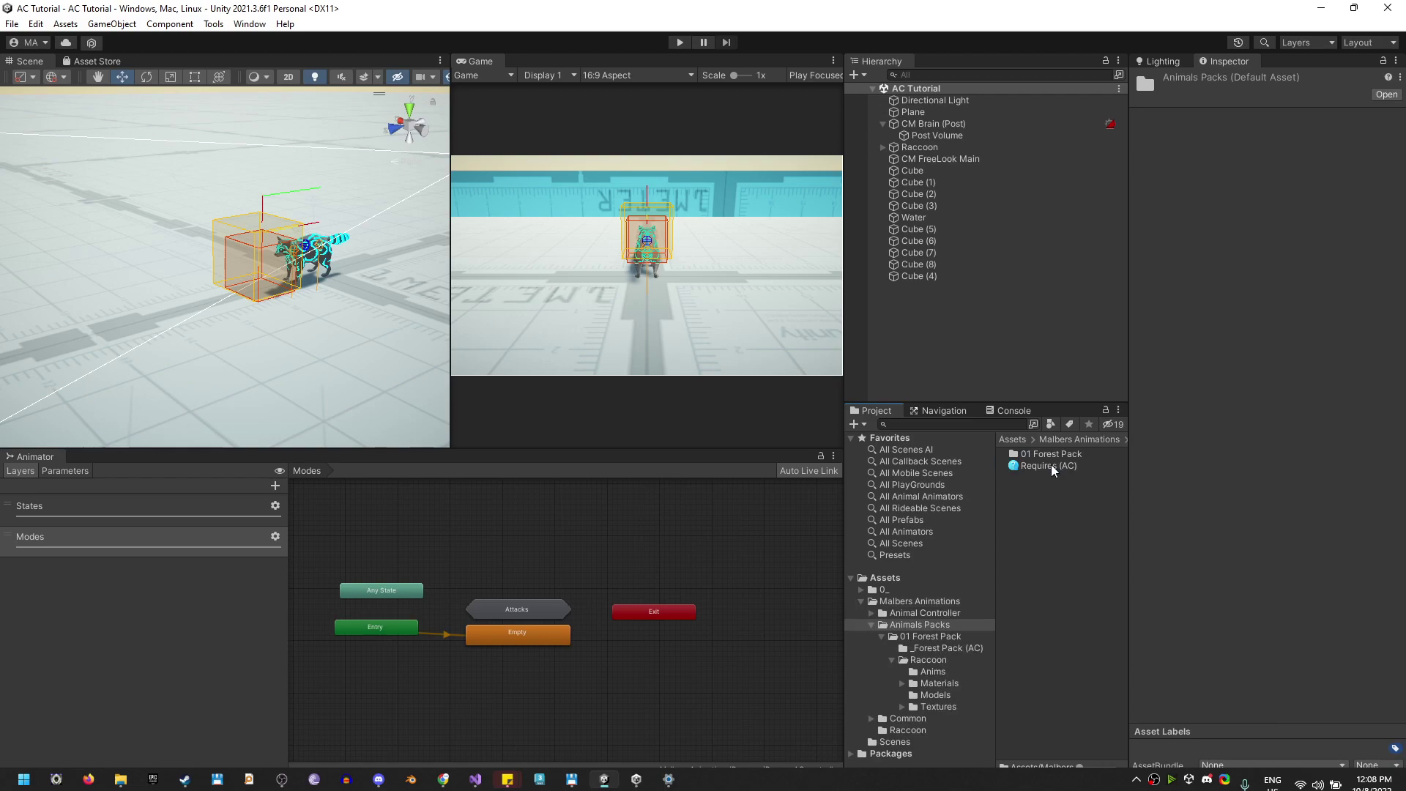
double_click(1041, 464)
double_click(1040, 467)
double_click(1032, 454)
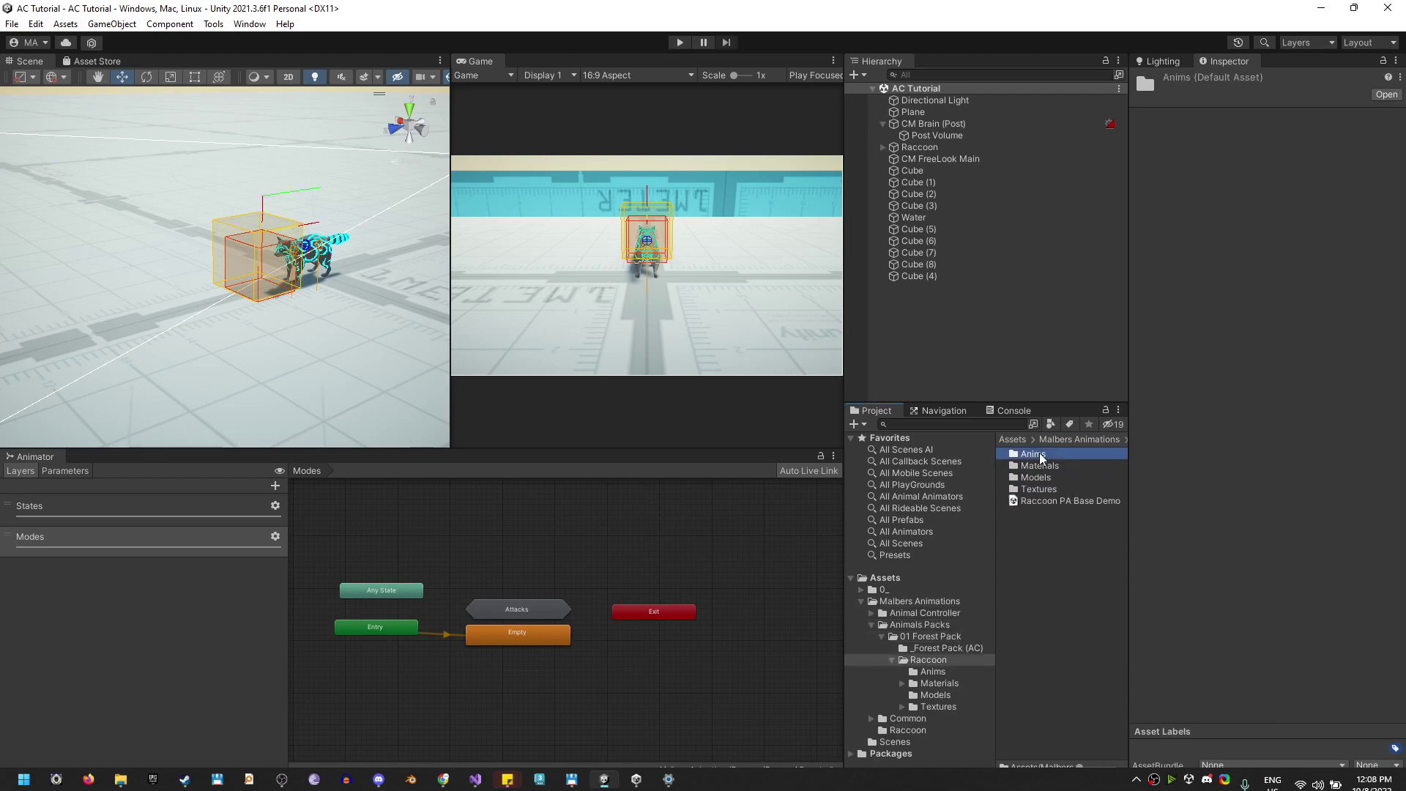
drag(1130, 567, 1159, 566)
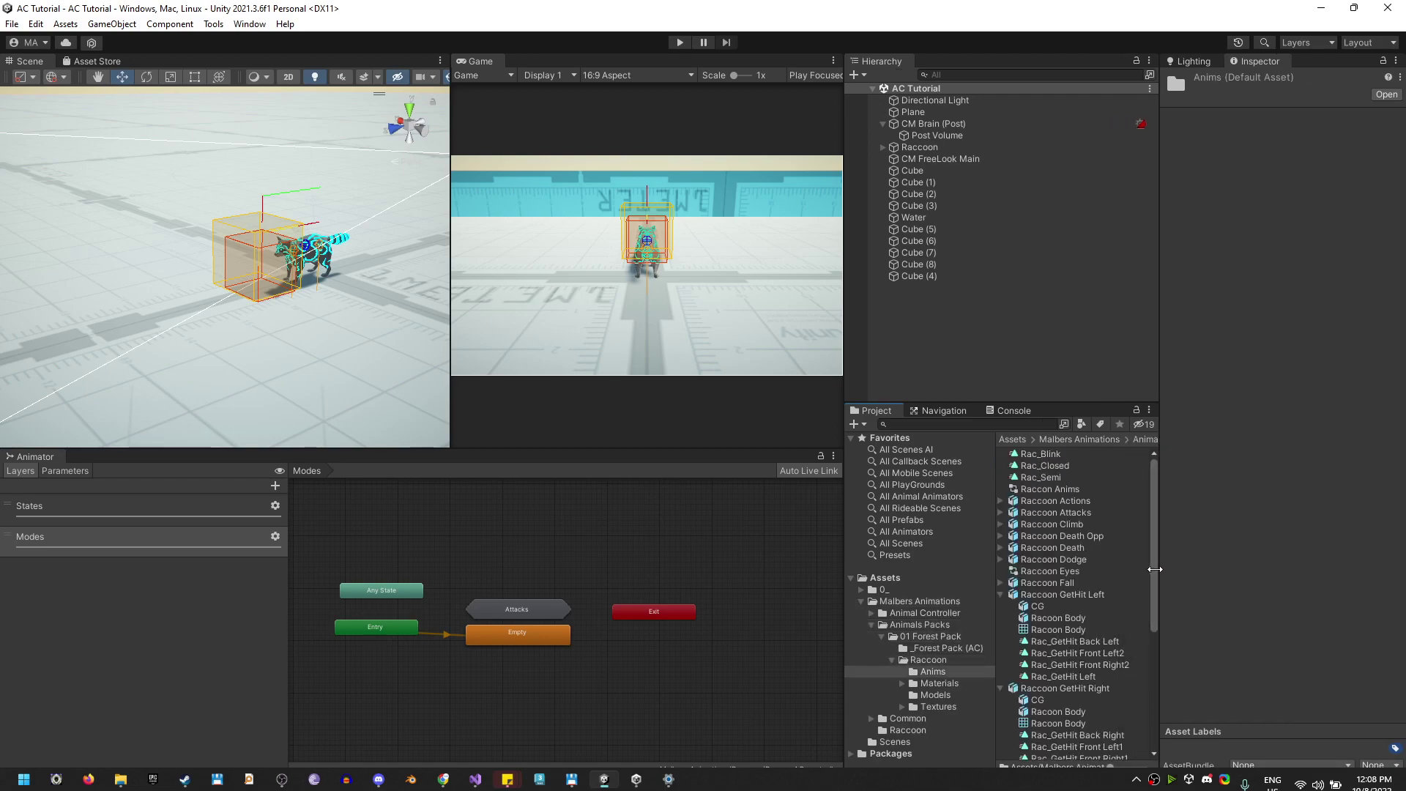
scroll(1092, 558, down, 1)
Expand the Raccoon GetHit Left and GetHit Right models to show their hit clips.
click(1092, 551)
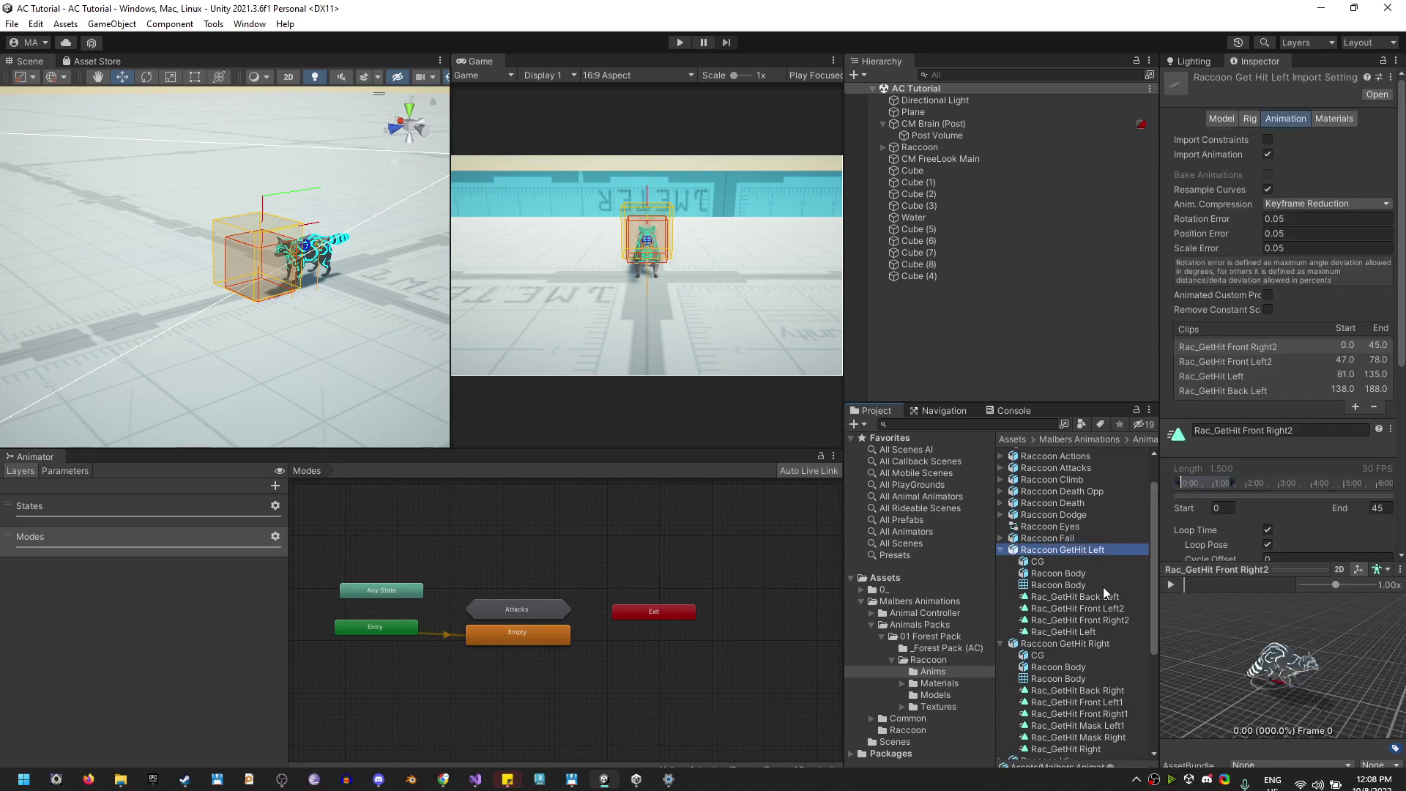
click(1074, 645)
scroll(1074, 645, down, 2)
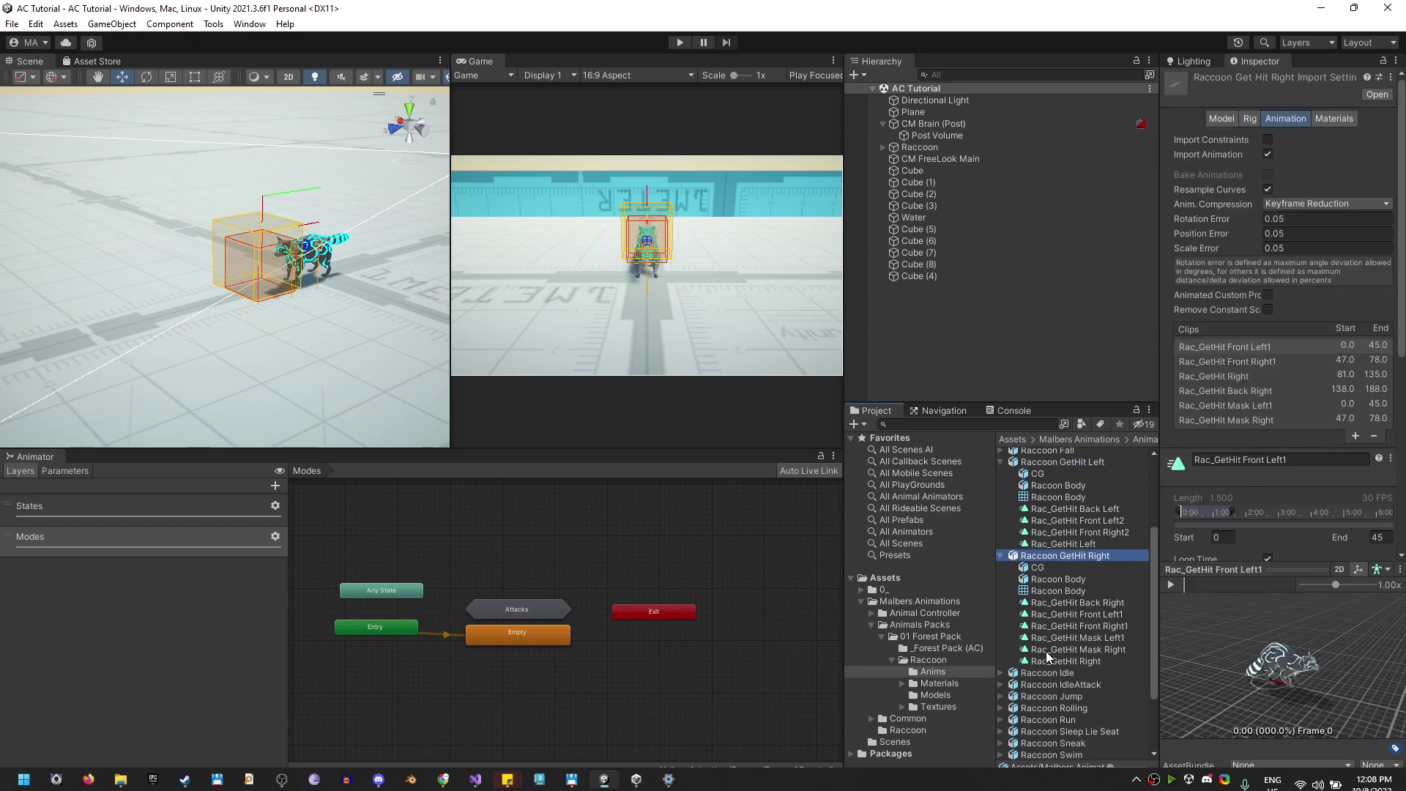
scroll(1095, 547, down, 1)
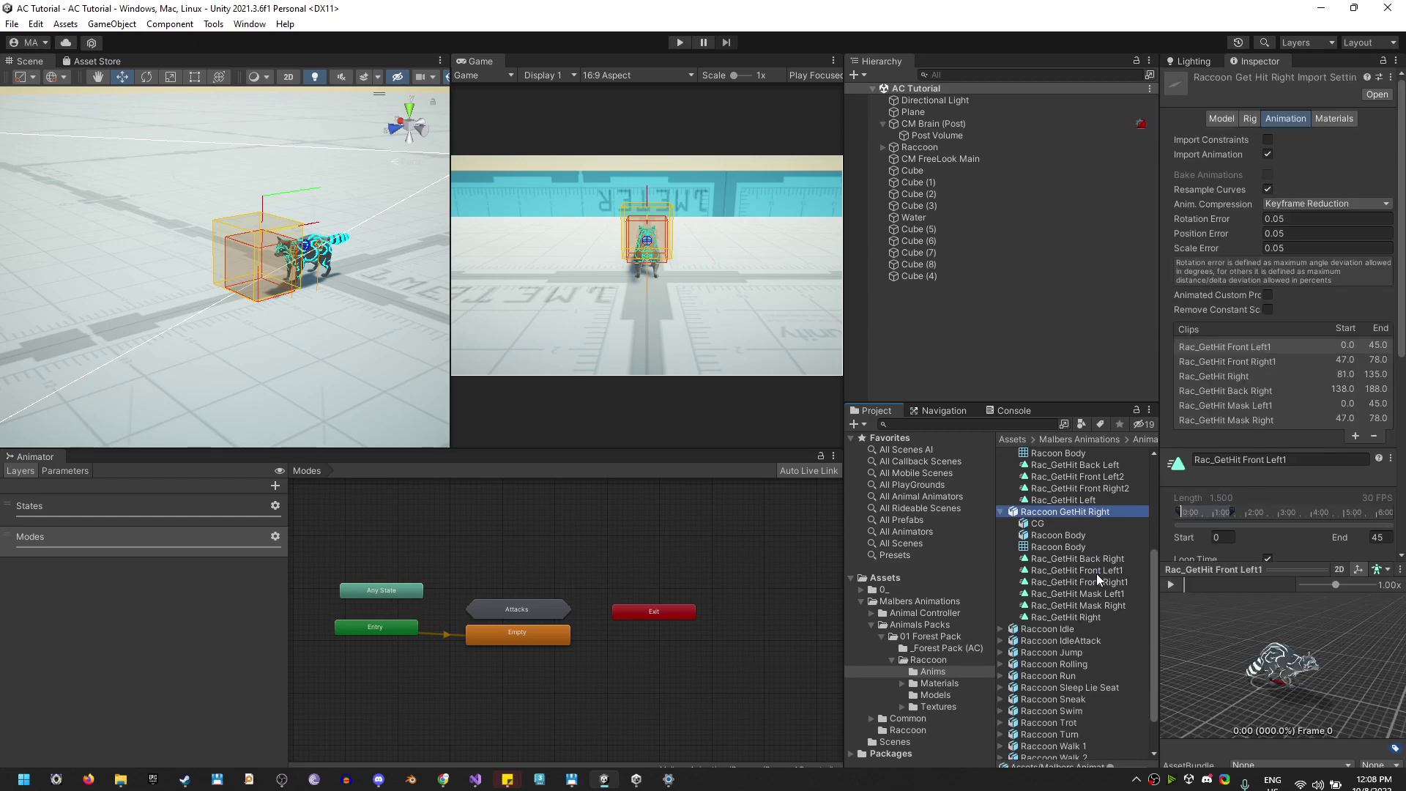
Multi-select the GetHit Back Left, Front Left2, Front Right2, Left, Back Right and Right clips.
click(1113, 481)
ctrl+click(1106, 488)
ctrl+click(1096, 499)
ctrl+click(1099, 466)
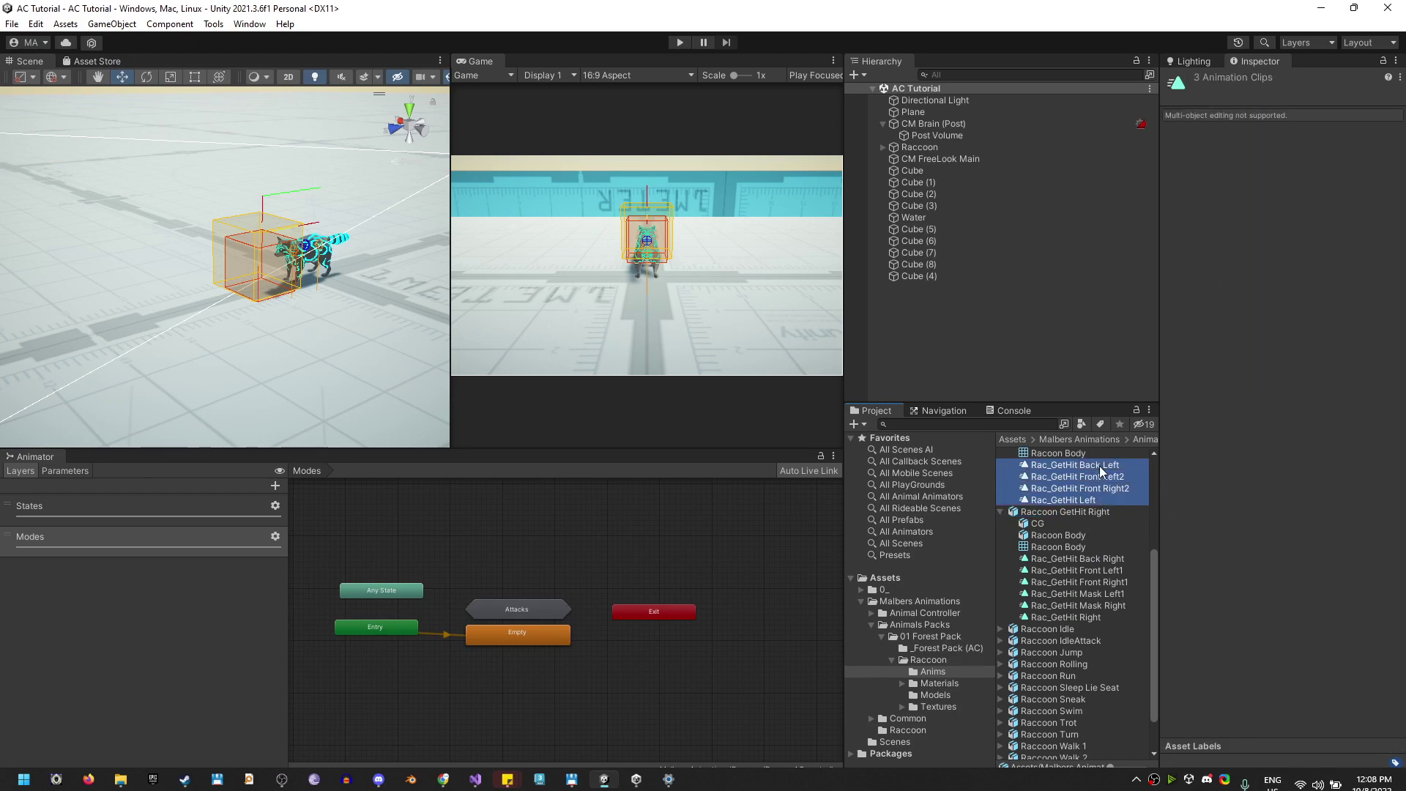
ctrl+click(1119, 559)
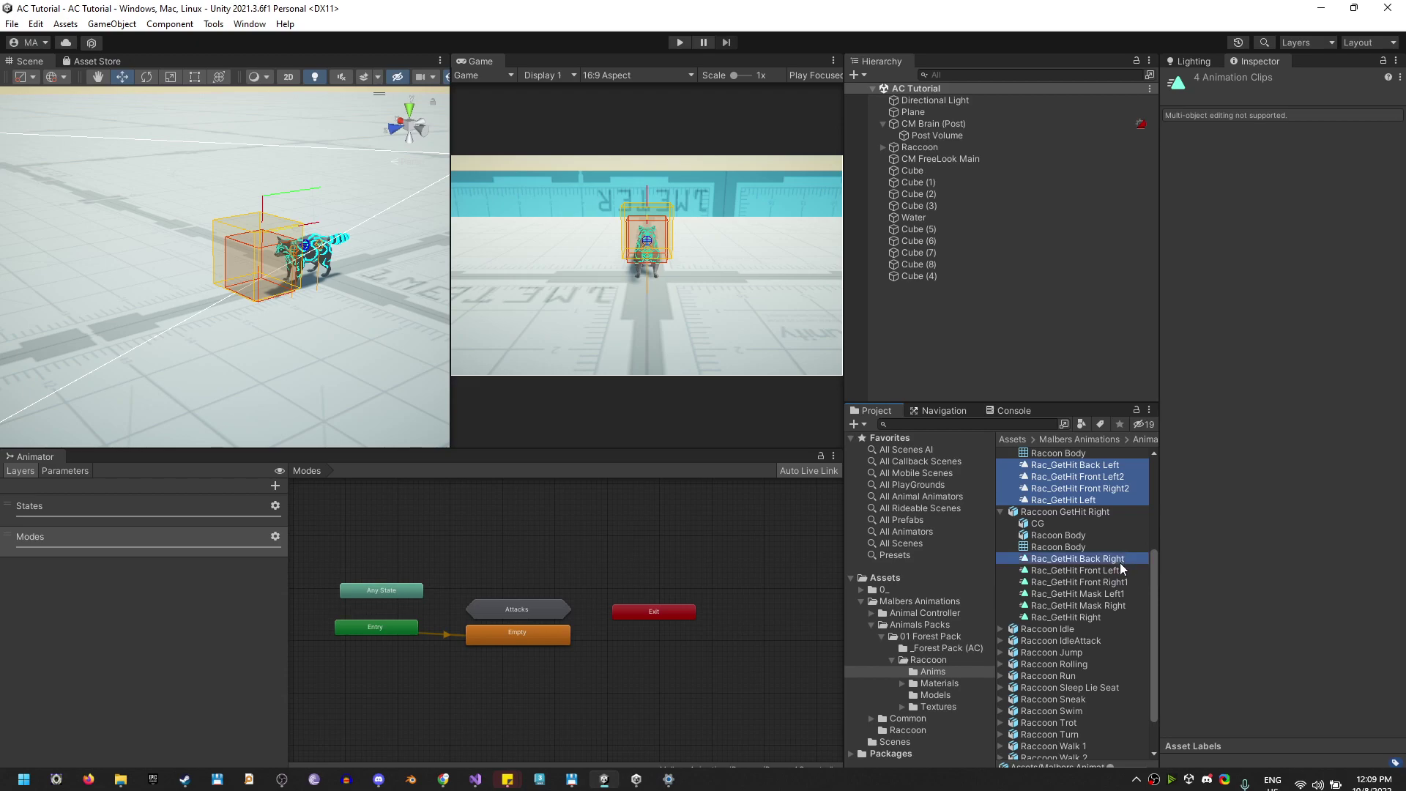
ctrl+click(1113, 618)
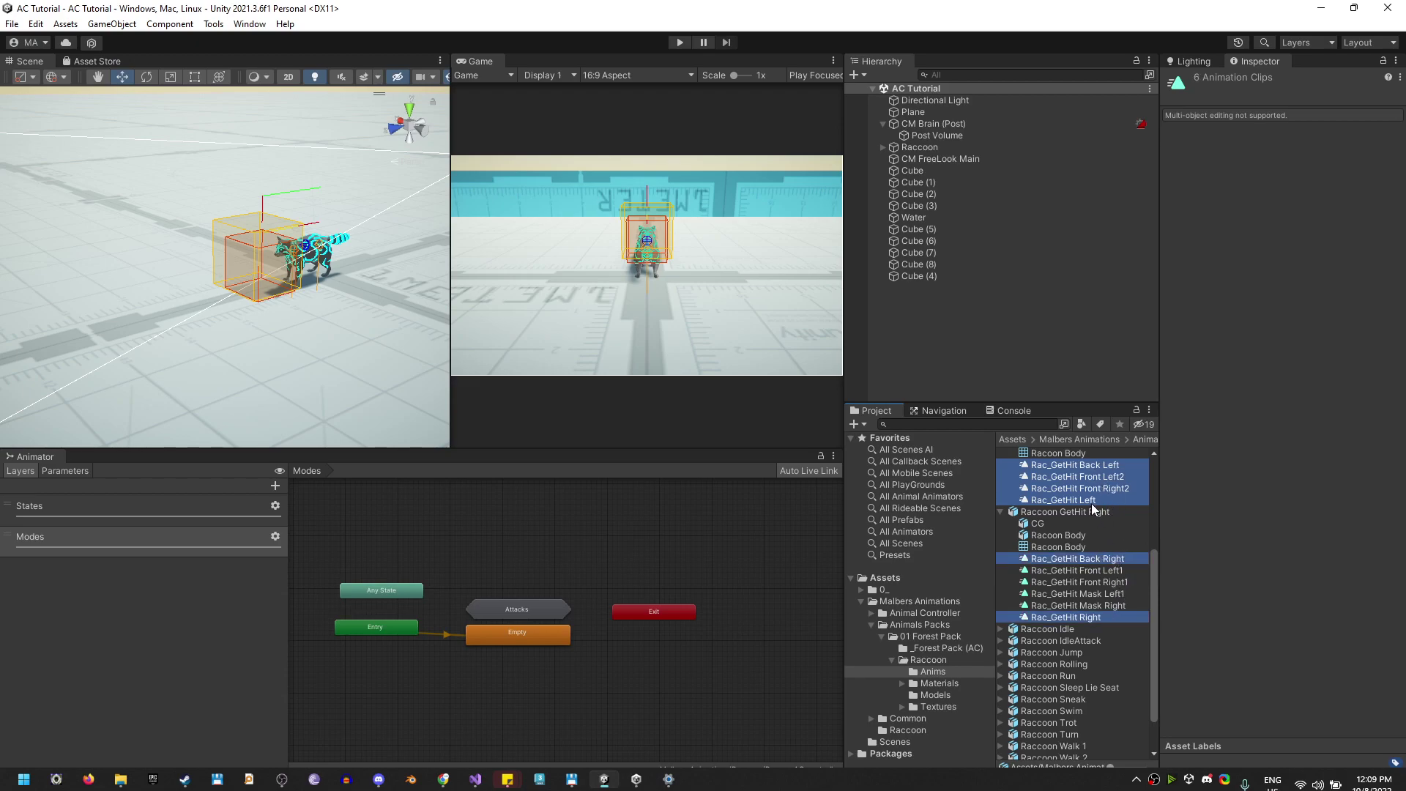
Drop the six clips into Modes and move them into a new sub-state machine named Damage.
drag(1086, 484, 523, 518)
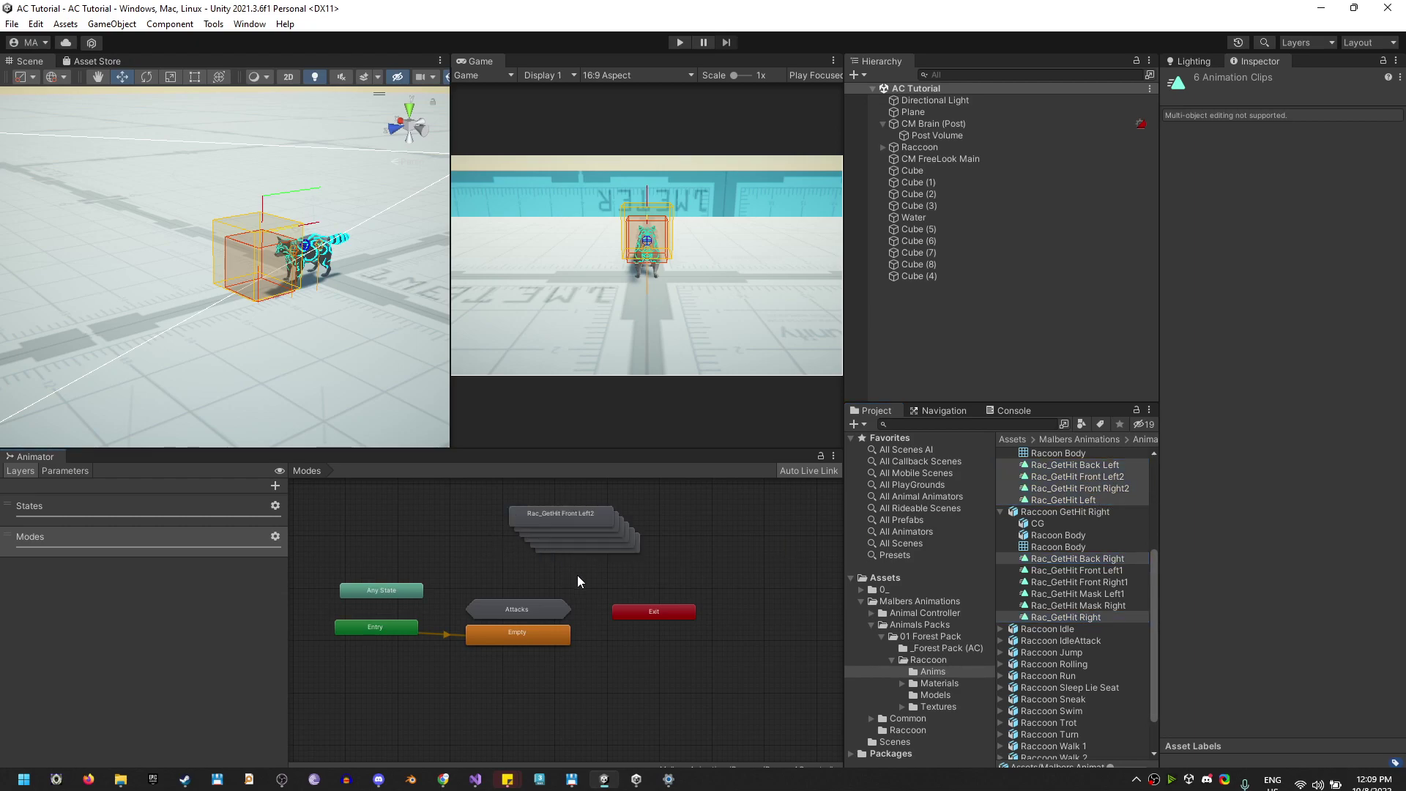
right_click(475, 517)
click(494, 530)
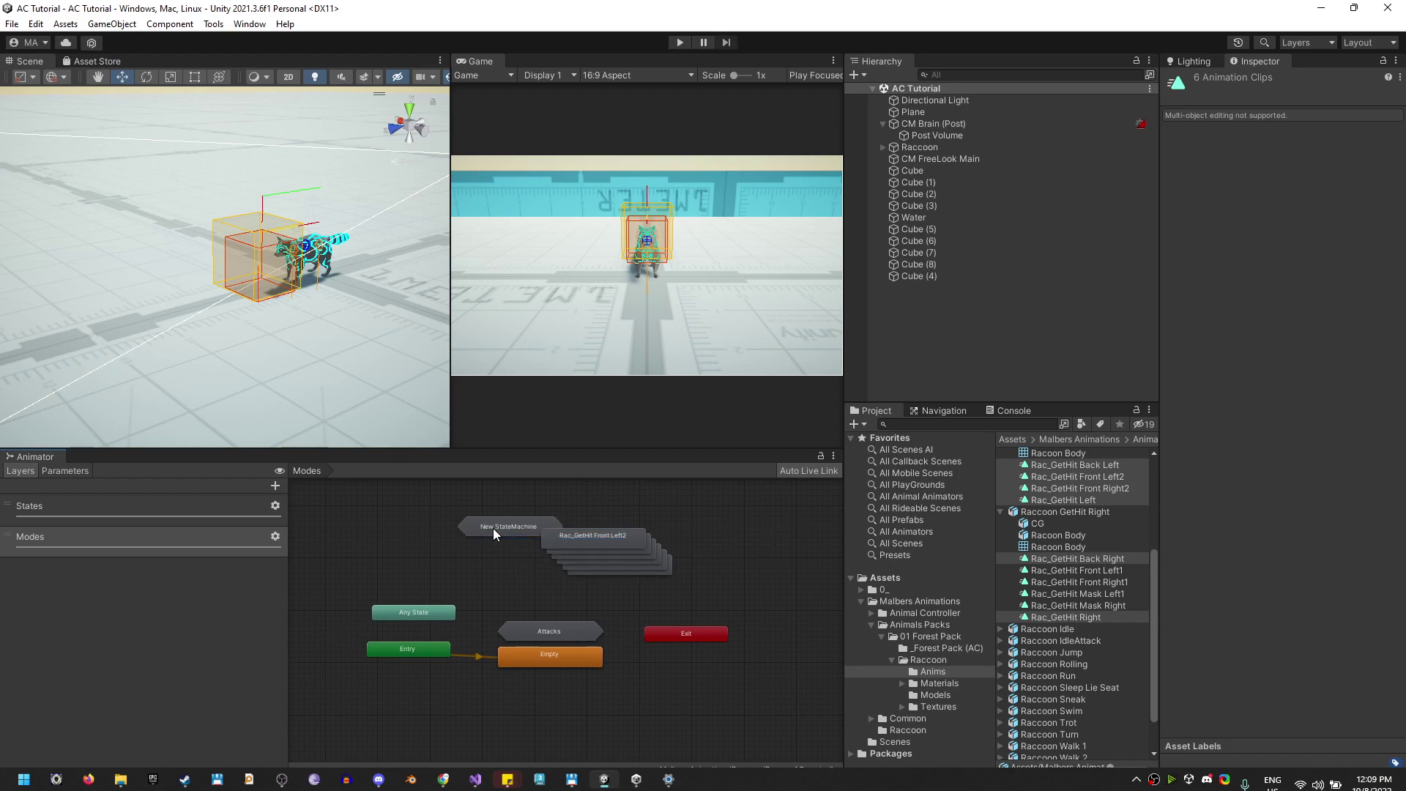
click(1289, 79)
text(Damage)
key(Return)
drag(635, 554, 547, 602)
Inside Damage, center the stacked GetHit states and pull them apart.
double_click(548, 604)
click(314, 581)
drag(314, 582, 546, 627)
click(538, 595)
drag(555, 550, 558, 651)
drag(560, 583, 554, 687)
drag(552, 545, 553, 577)
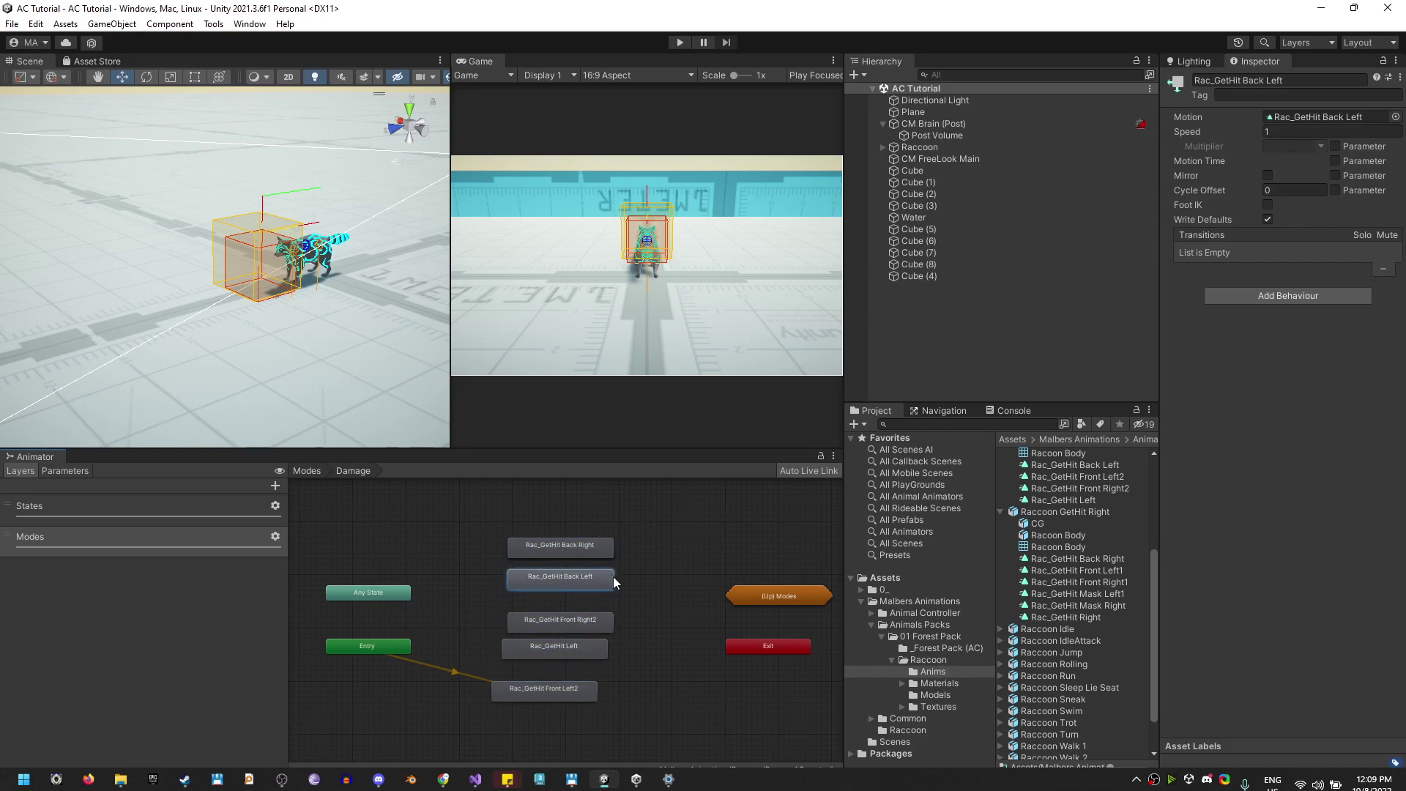
Align the GetHit states into a column of Back, Left/Right and Front pairs.
drag(582, 624, 570, 714)
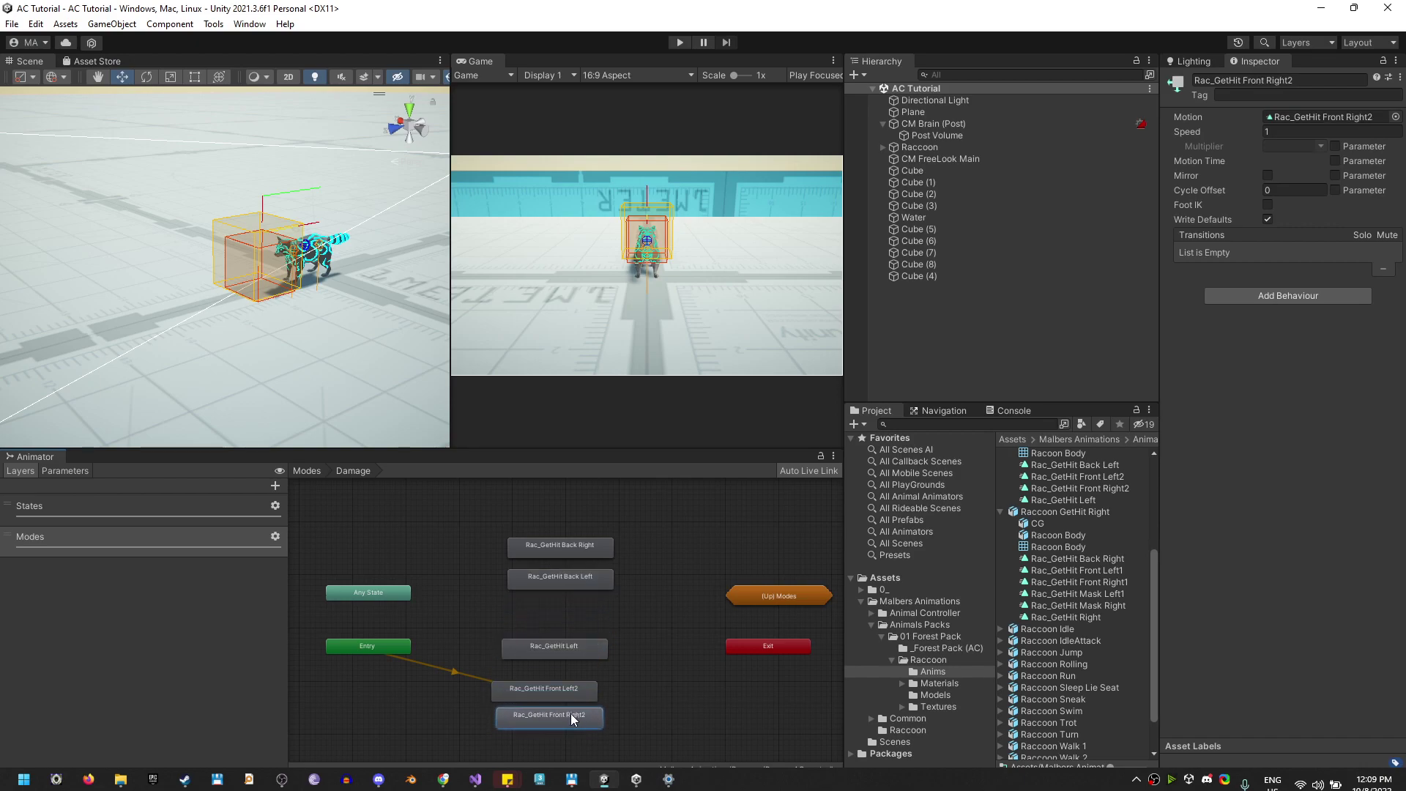
drag(576, 559, 574, 617)
middle_drag(584, 551, 571, 507)
click(570, 500)
drag(570, 499, 572, 561)
click(636, 626)
click(599, 579)
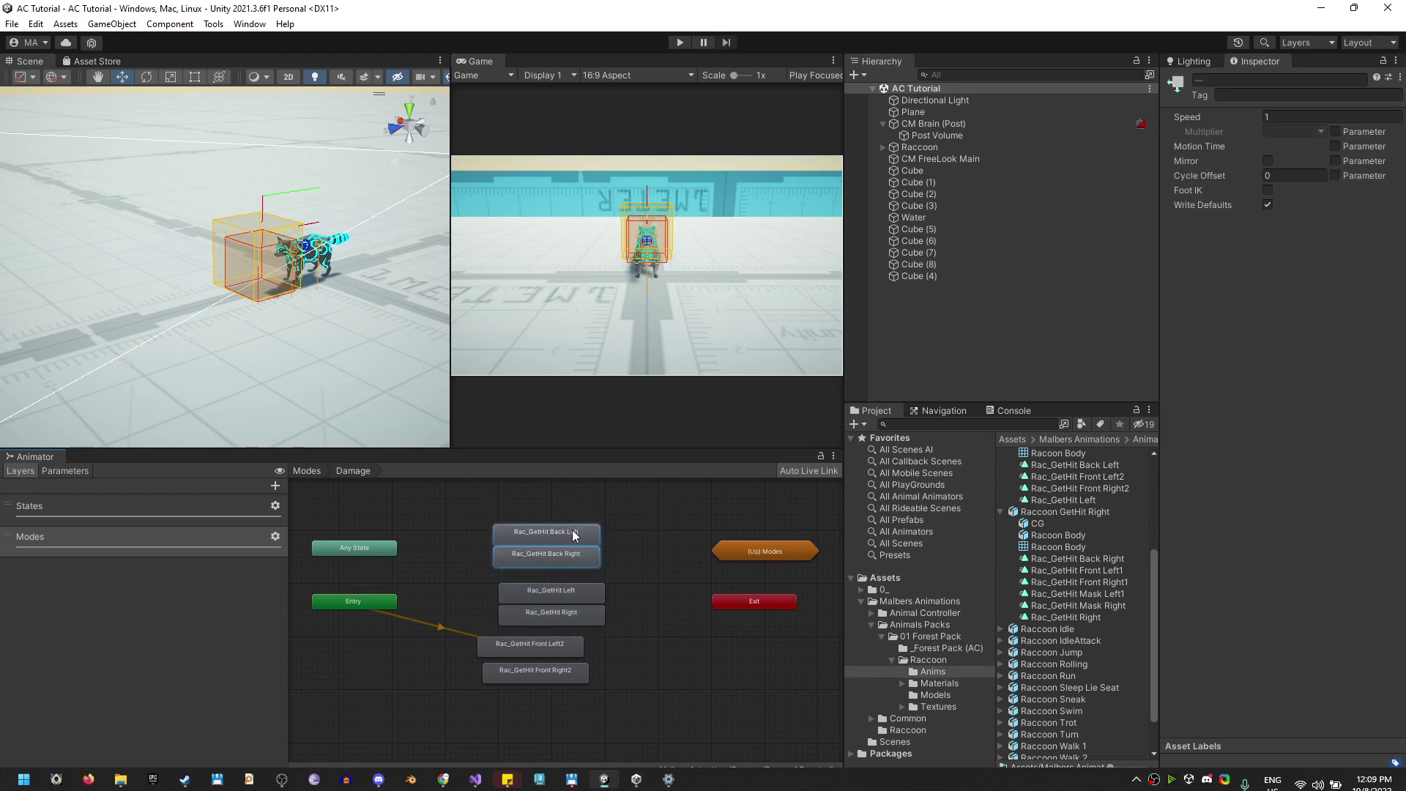
drag(550, 652, 562, 609)
click(615, 657)
click(539, 520)
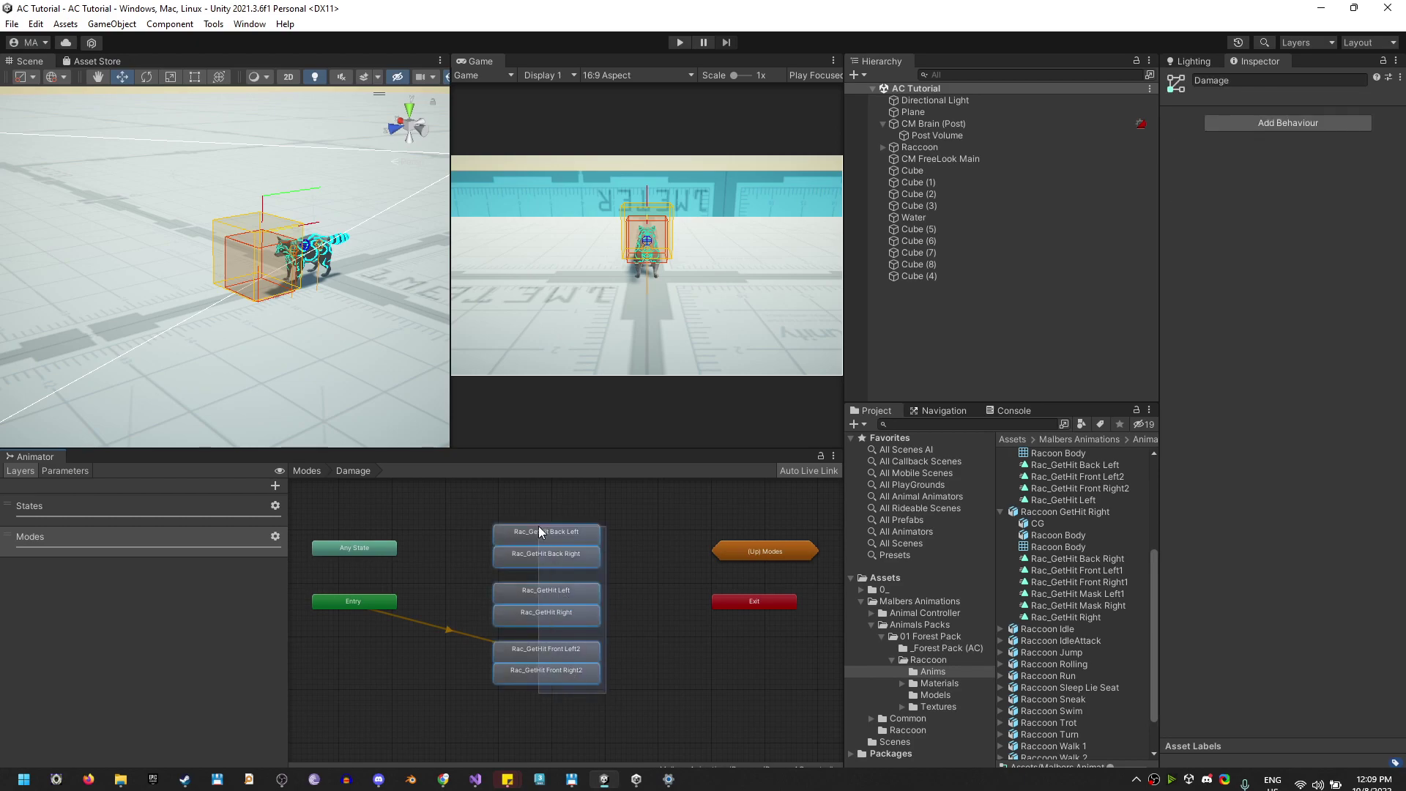
Open AC Animator Tools for the Raccoon, set Mode to Damage and select all six GetHit states.
click(938, 146)
click(215, 27)
mouse_move(220, 42)
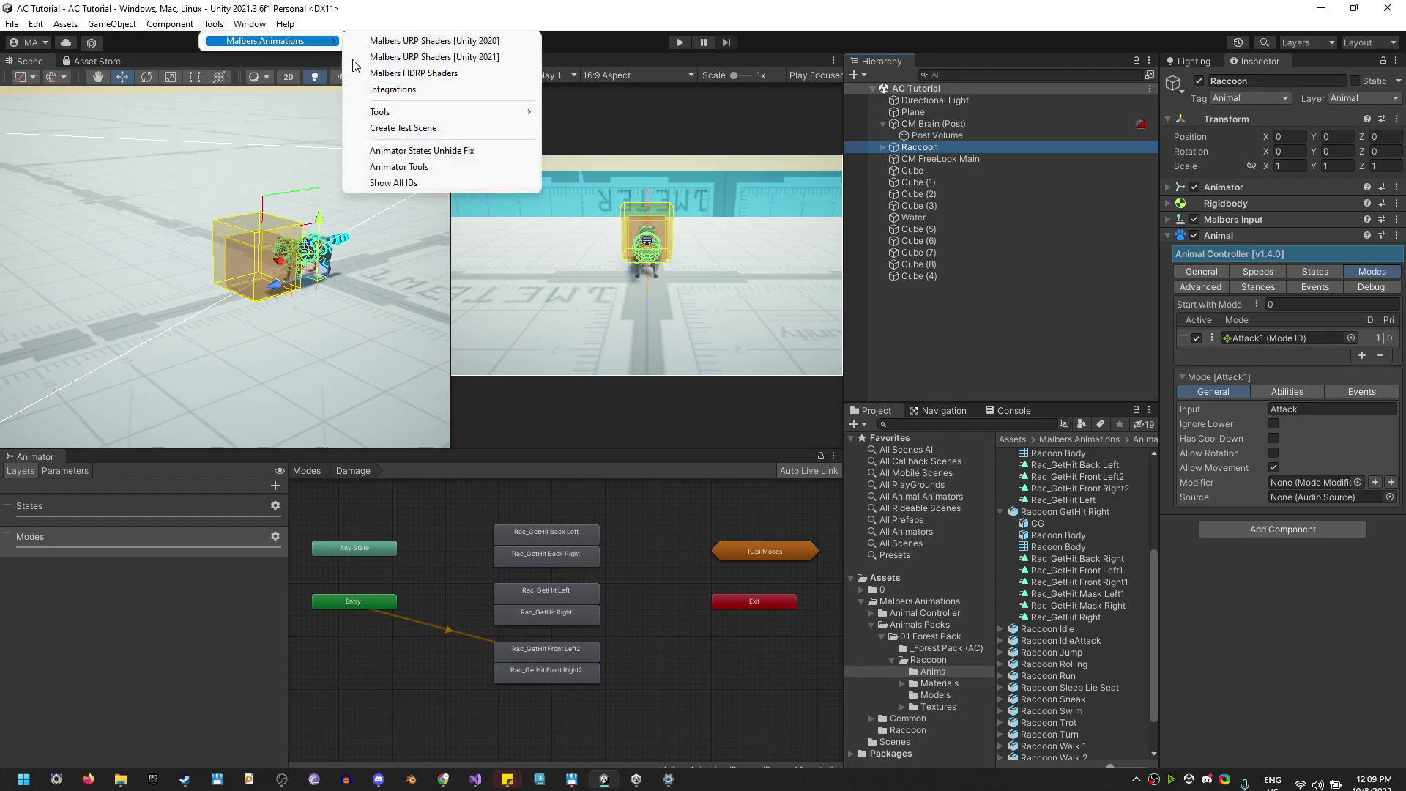
click(419, 173)
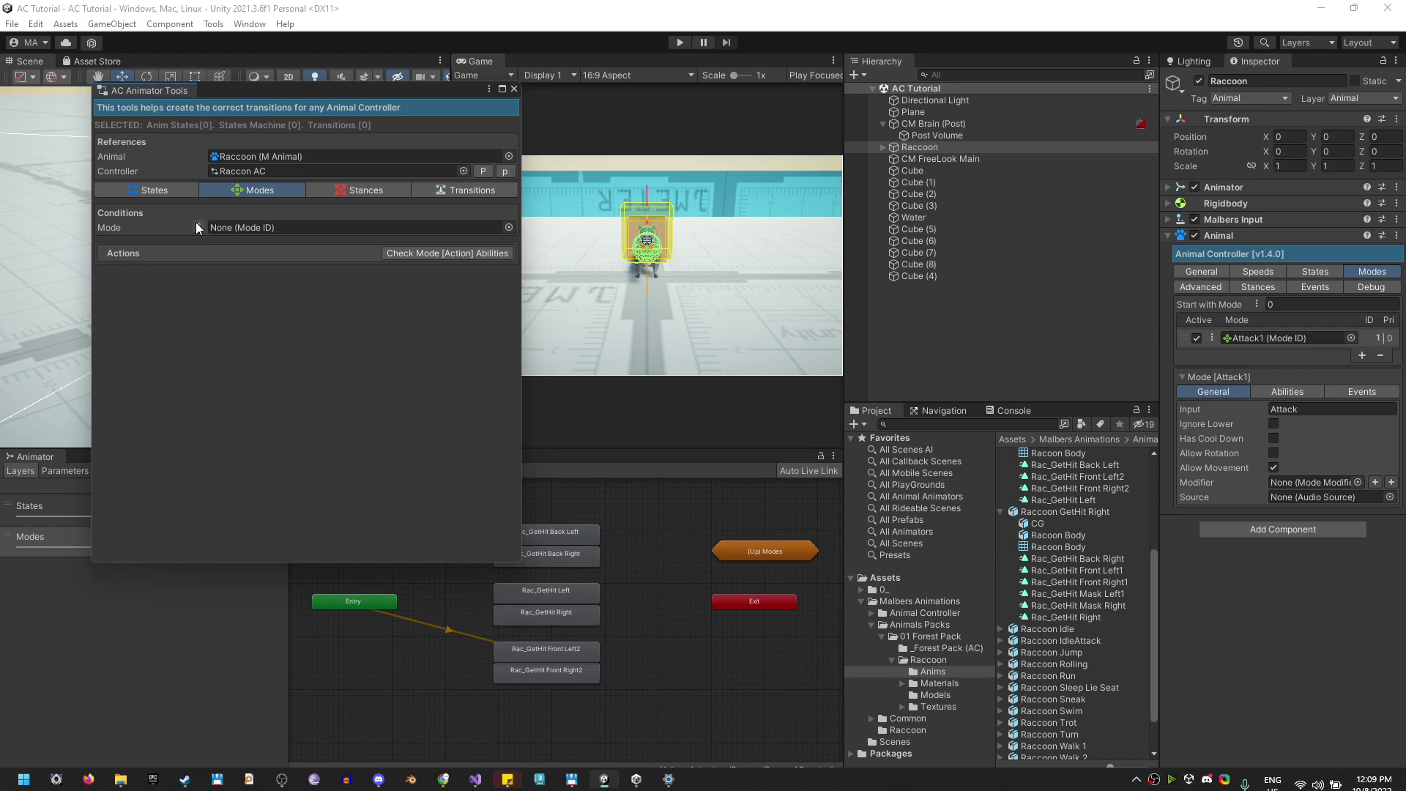
click(195, 227)
click(227, 292)
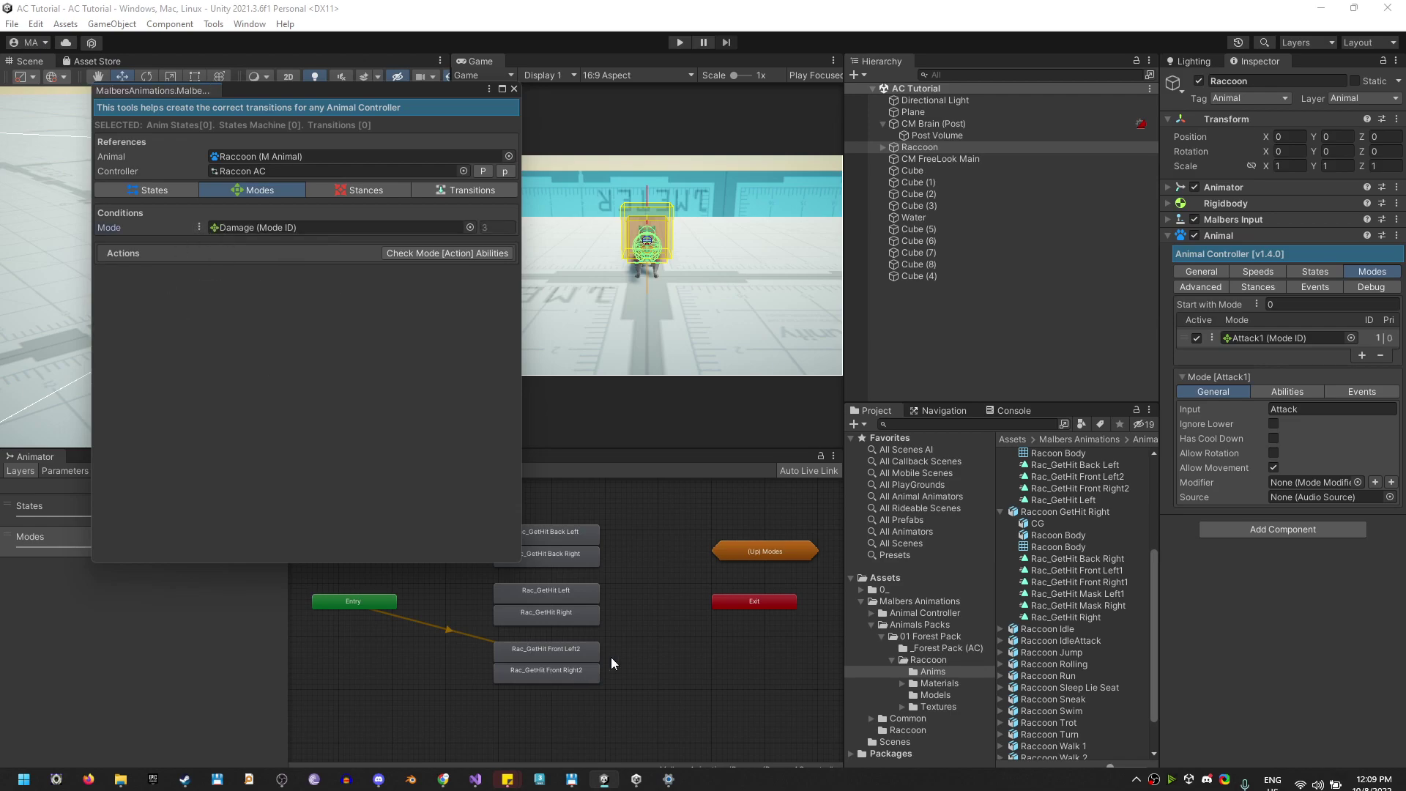
drag(621, 511, 546, 704)
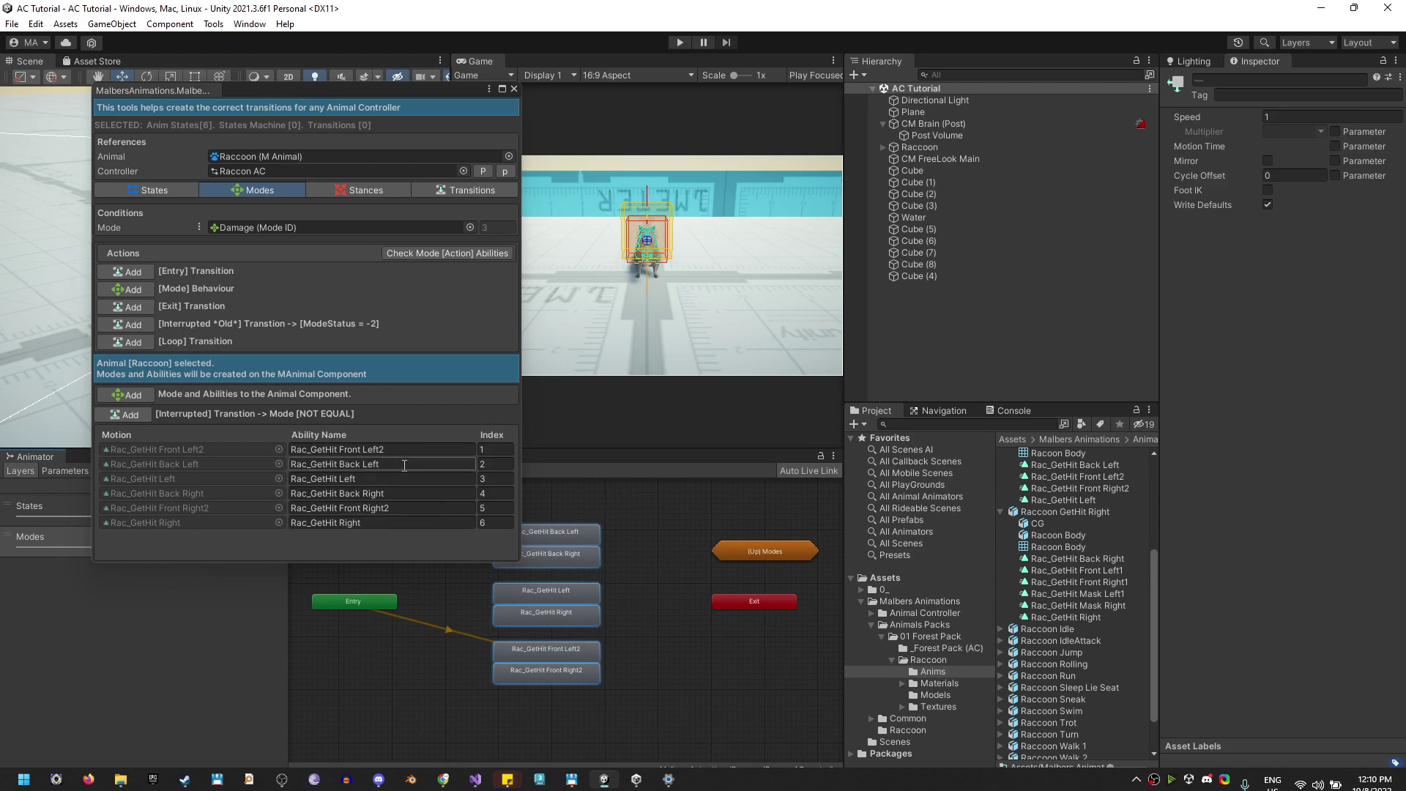
Set indexes: Front Left2 1, Front Right2 2, Left 3, Right 4, Back Left 5, Back Right 6.
click(487, 449)
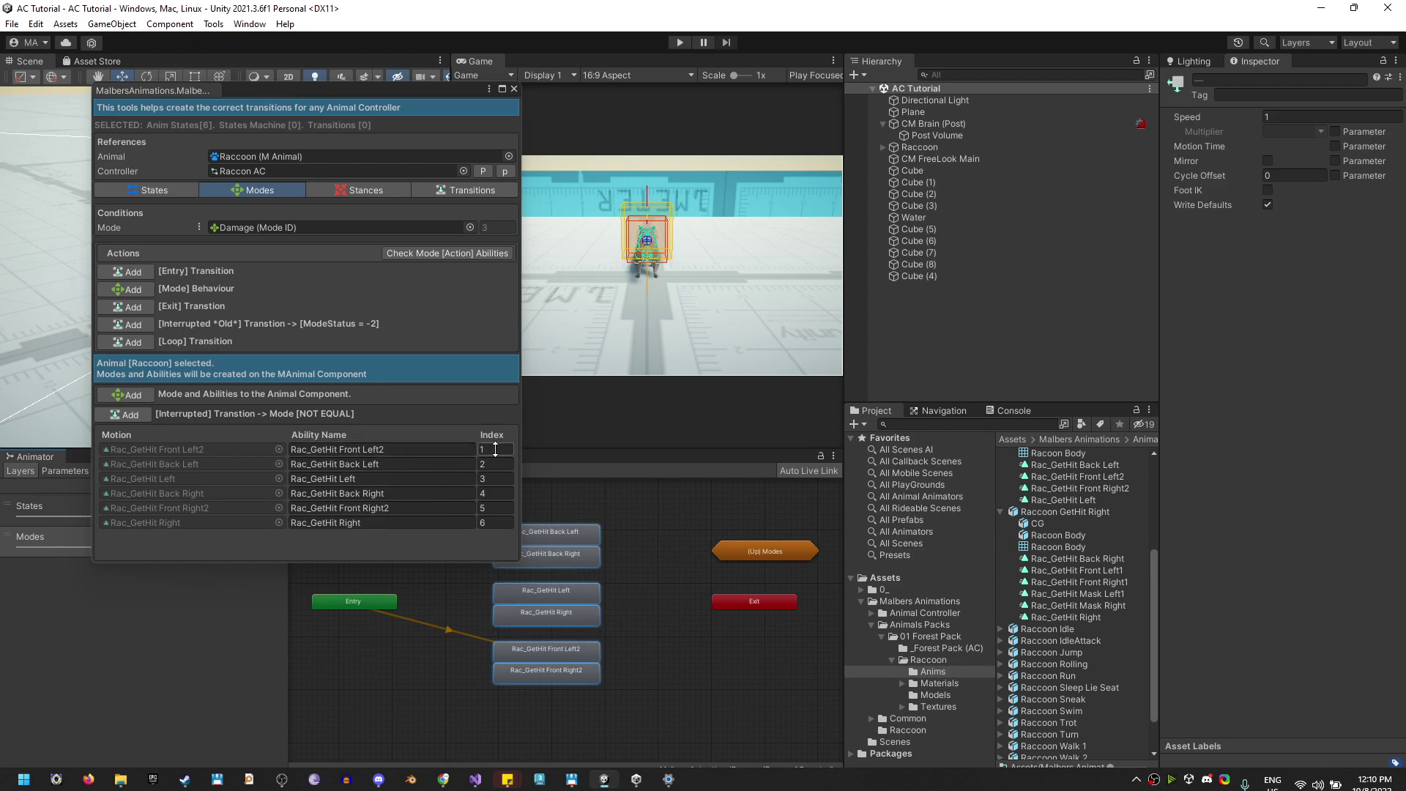
click(488, 508)
text(2)
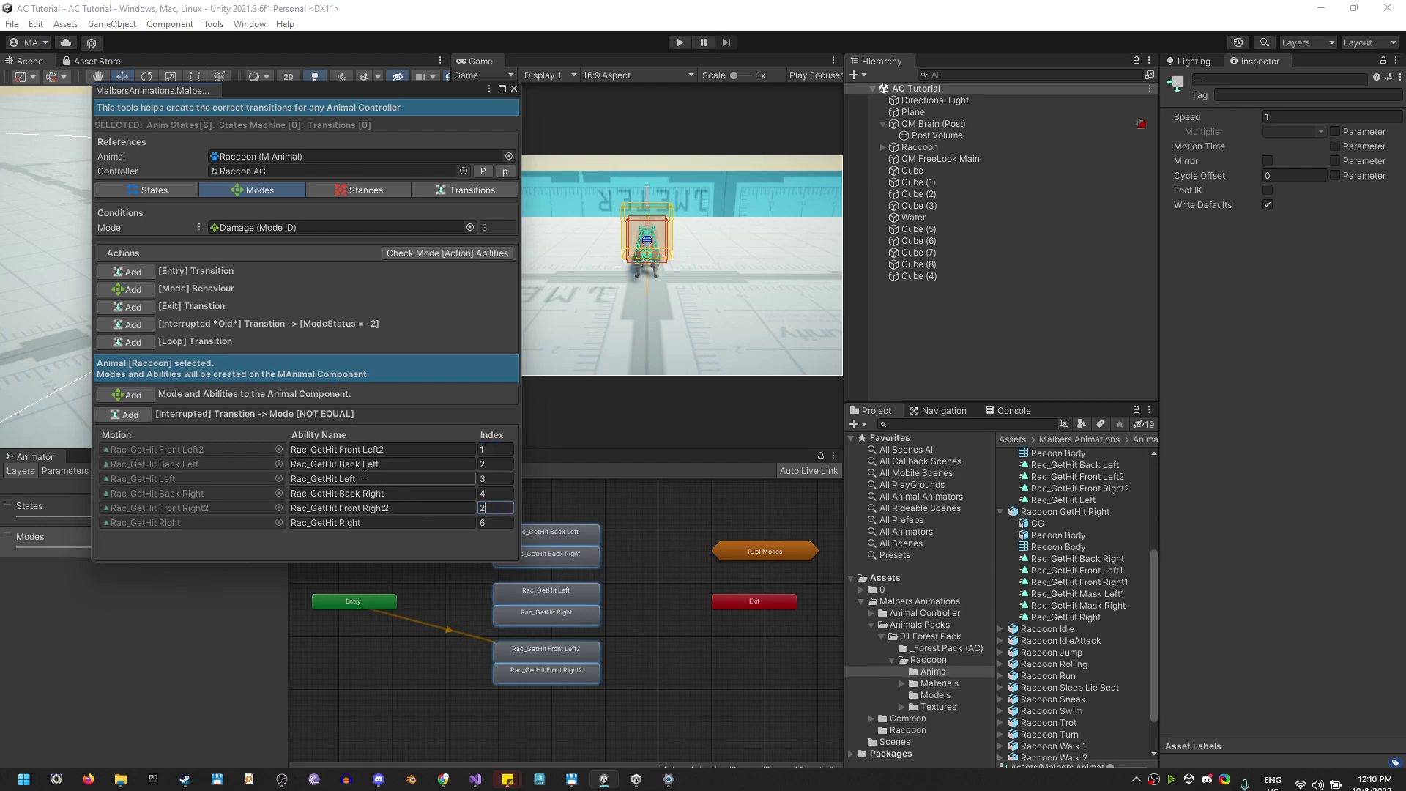
click(492, 523)
text(4)
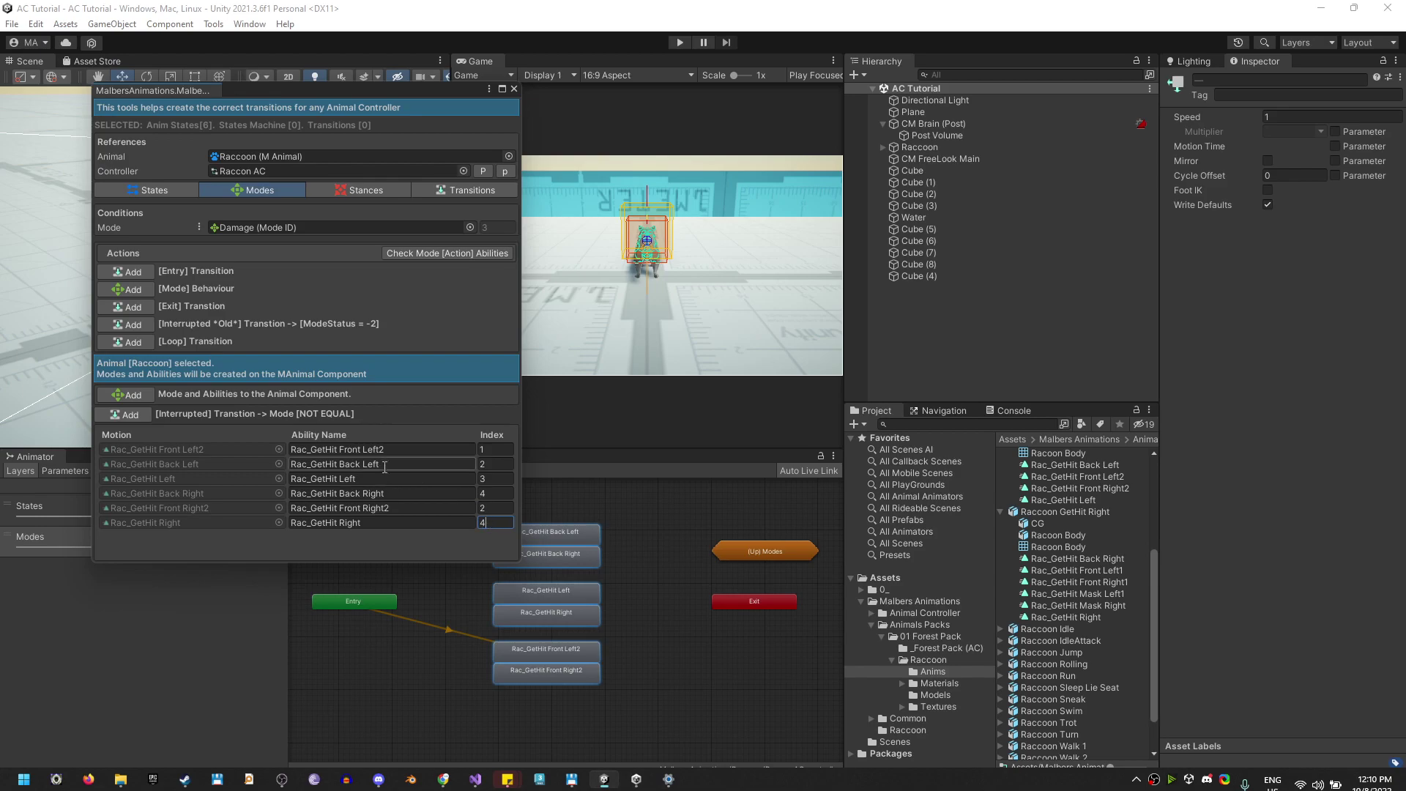
click(488, 465)
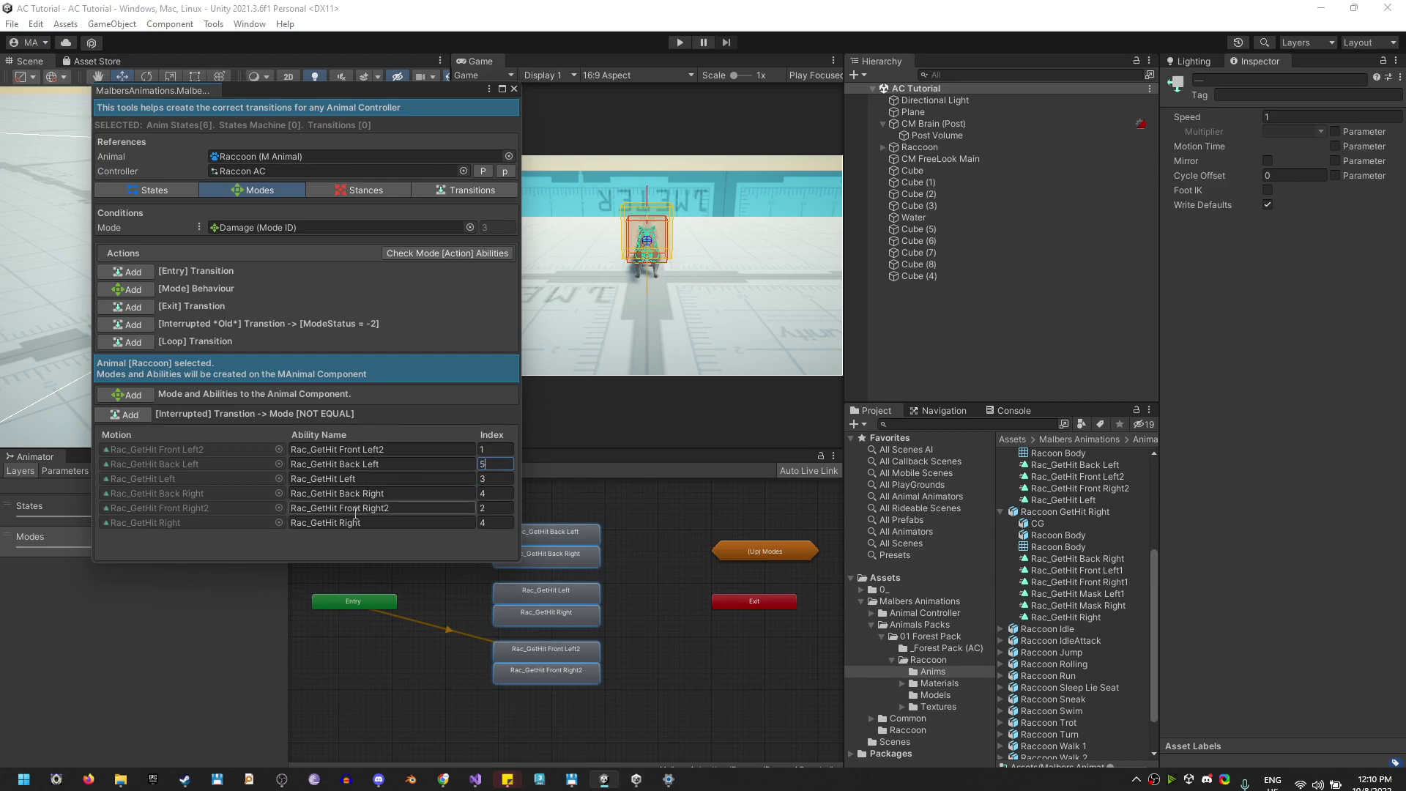
click(497, 495)
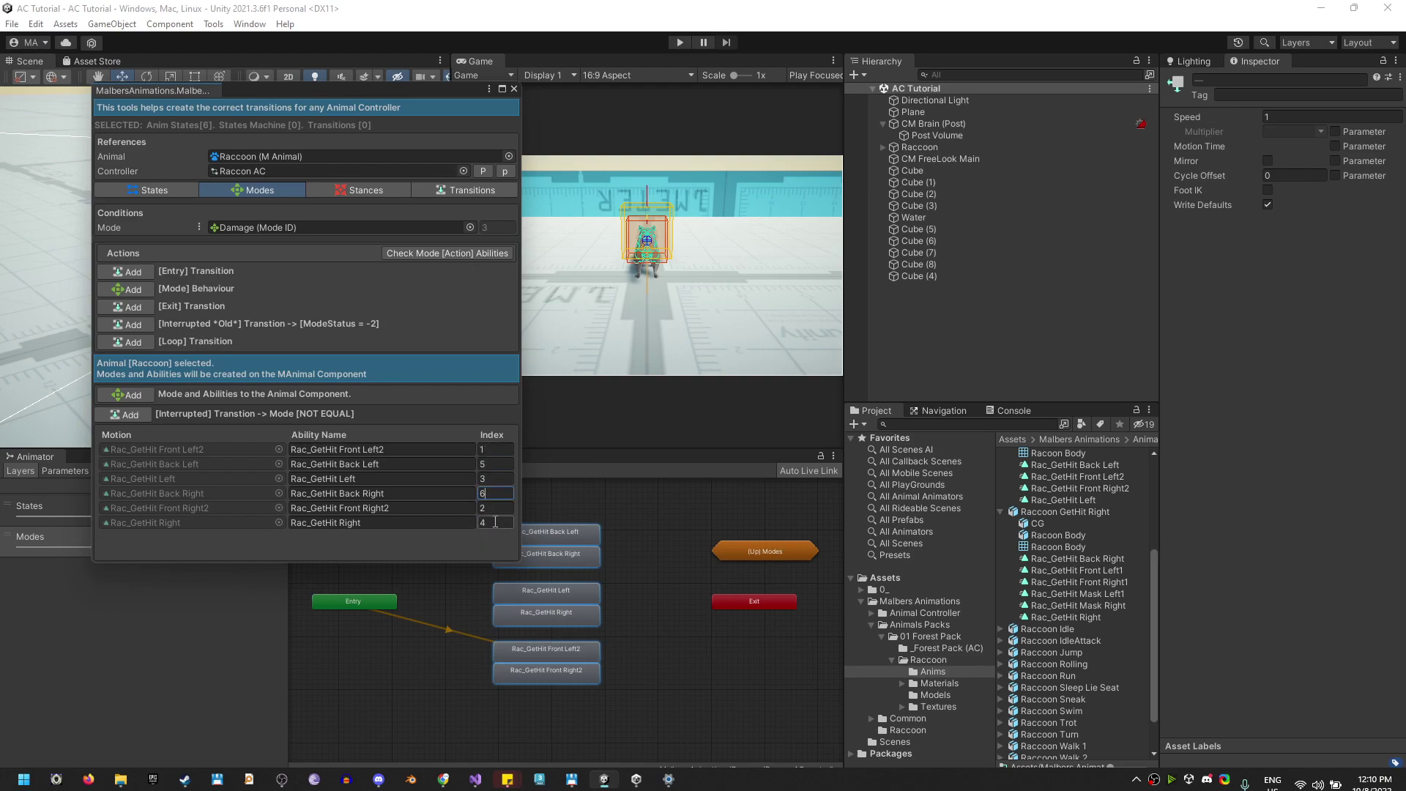
Add the Damage mode transitions, then inspect the Back Left, Left and Right states.
click(126, 292)
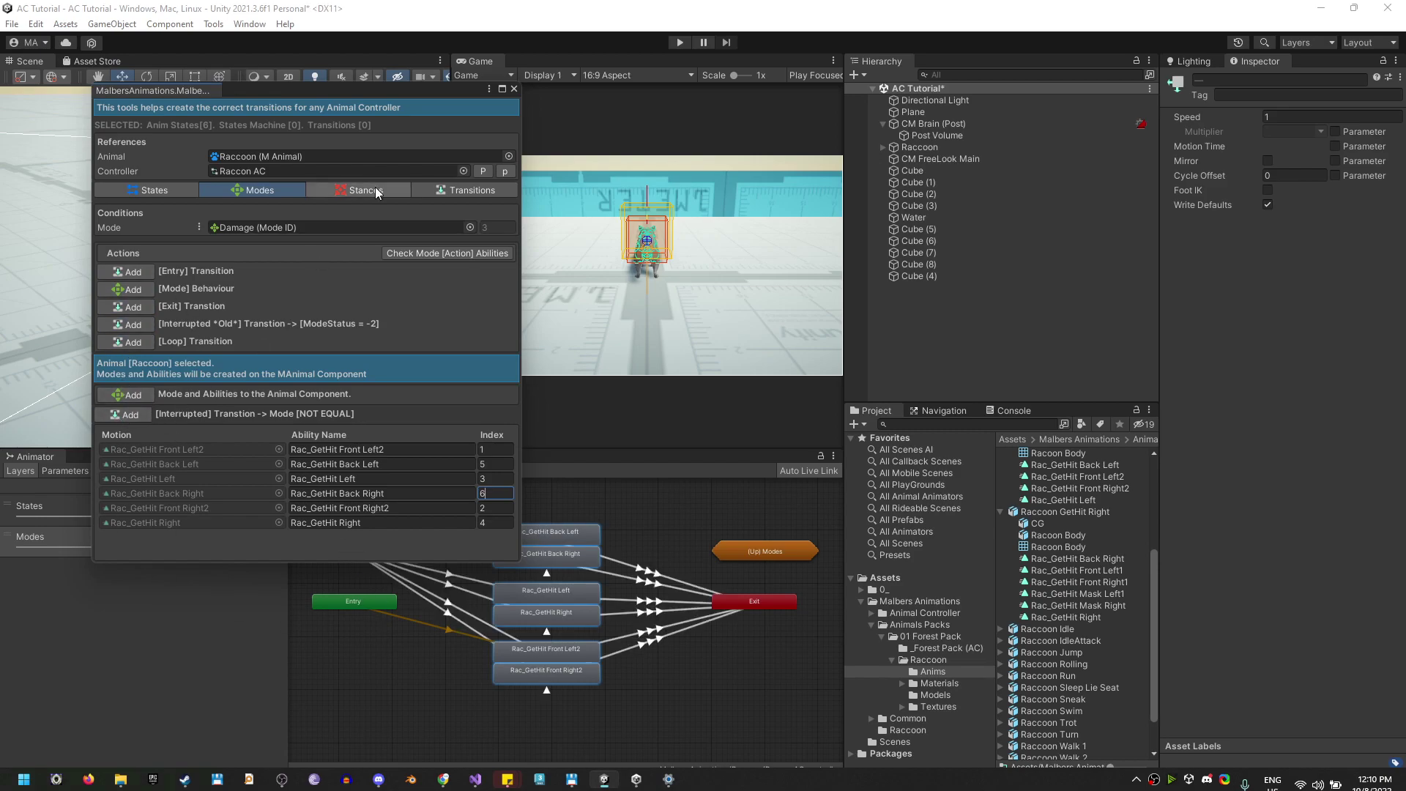
click(574, 529)
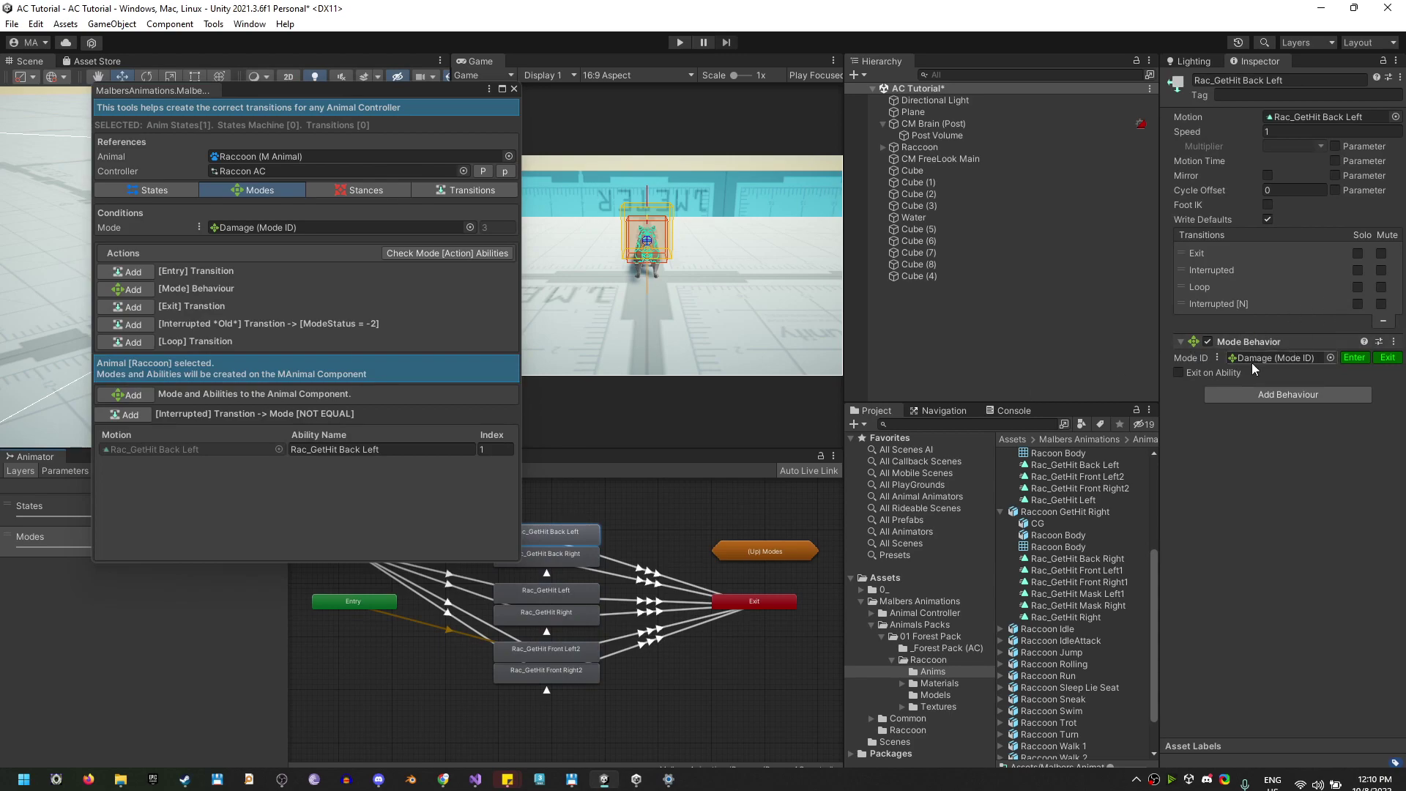
click(563, 586)
click(555, 610)
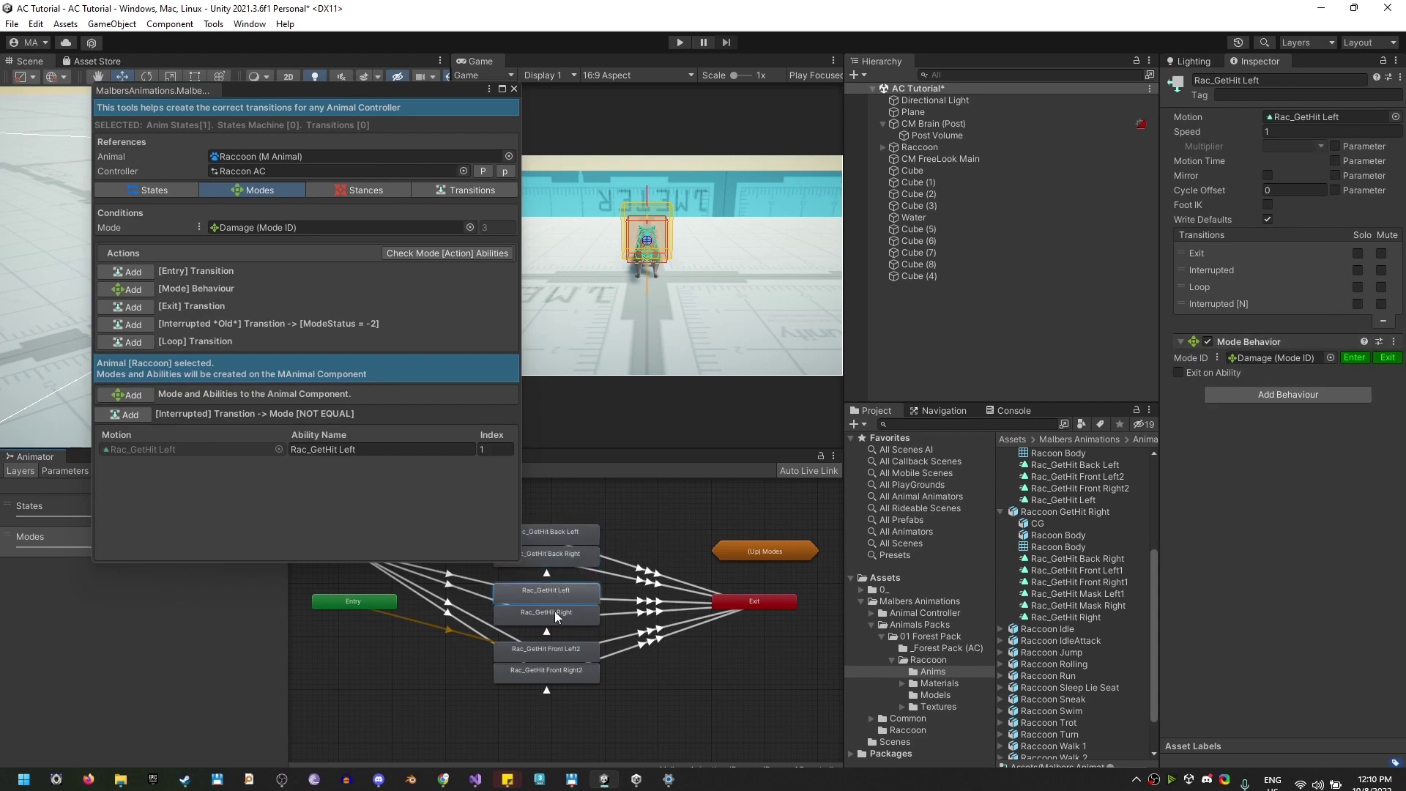
click(473, 578)
Close the animator tools and move the Front GetHit states to the top, Back states to the bottom.
click(513, 89)
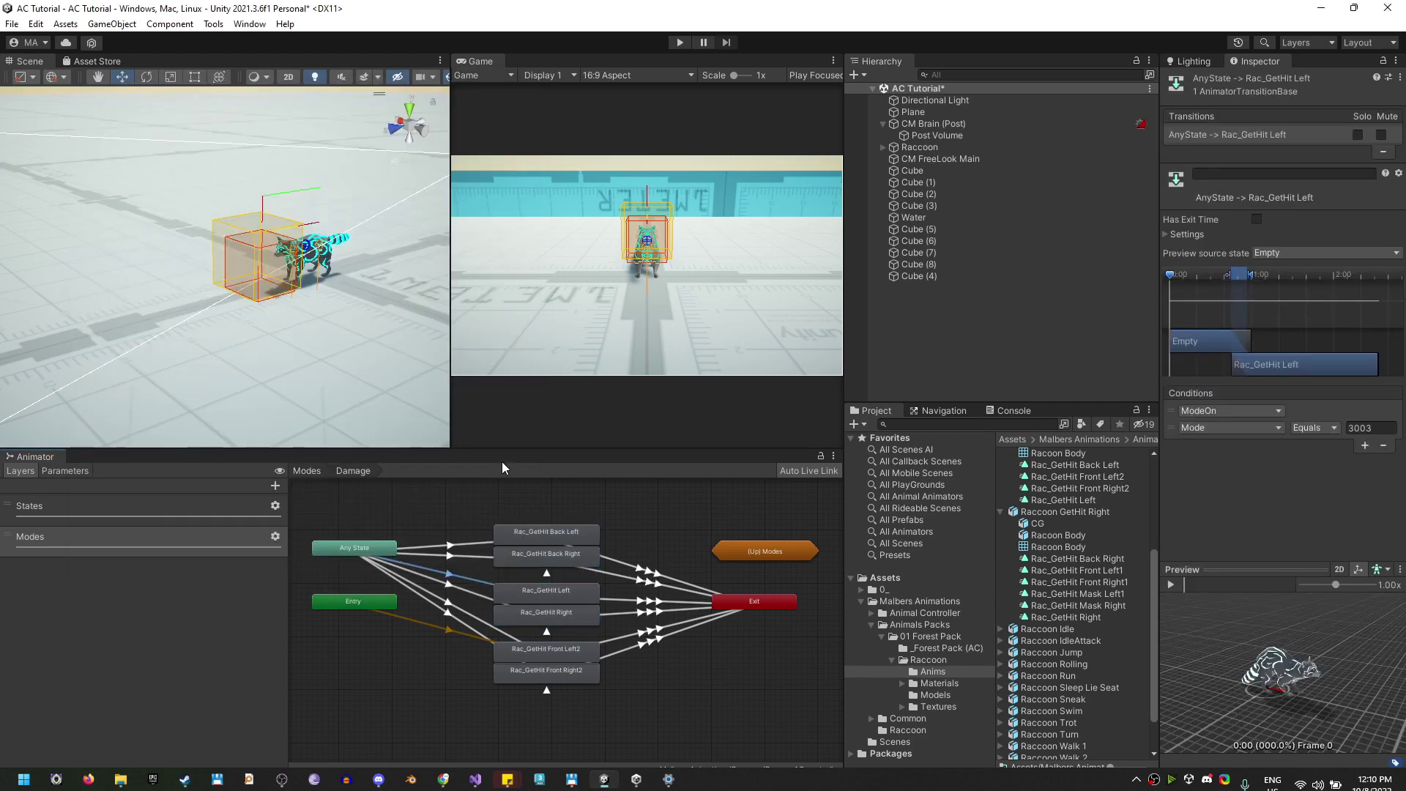
click(491, 542)
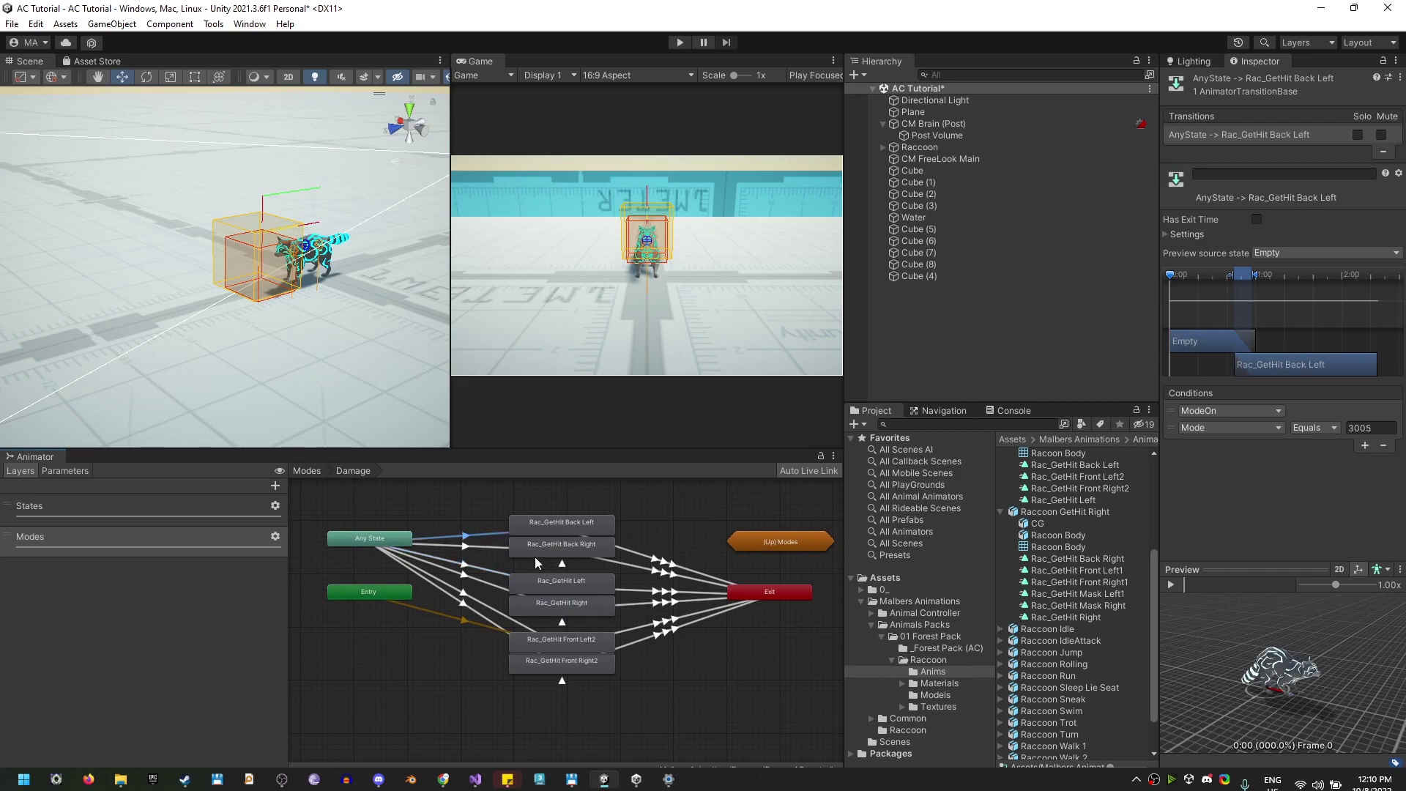
drag(627, 716, 583, 475)
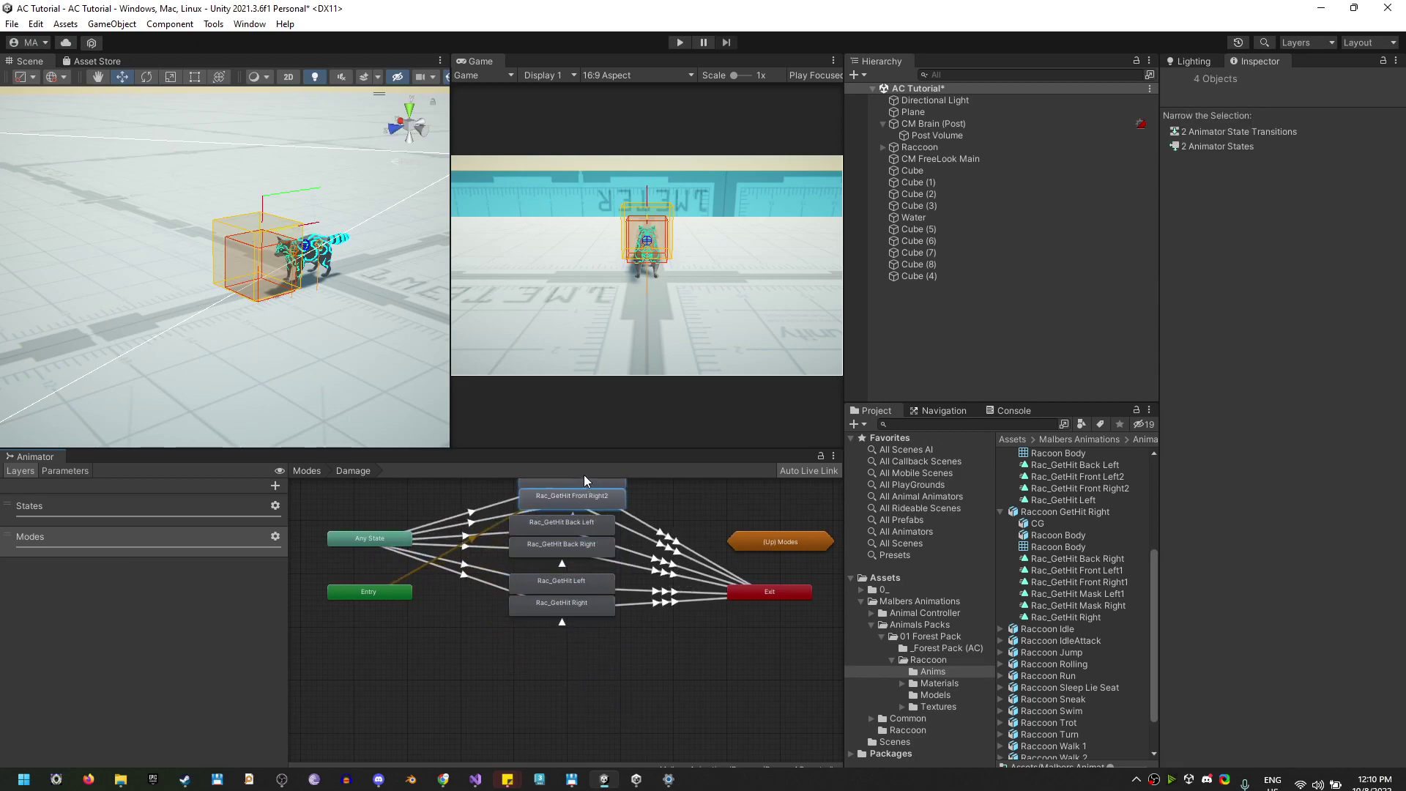
drag(589, 578, 572, 657)
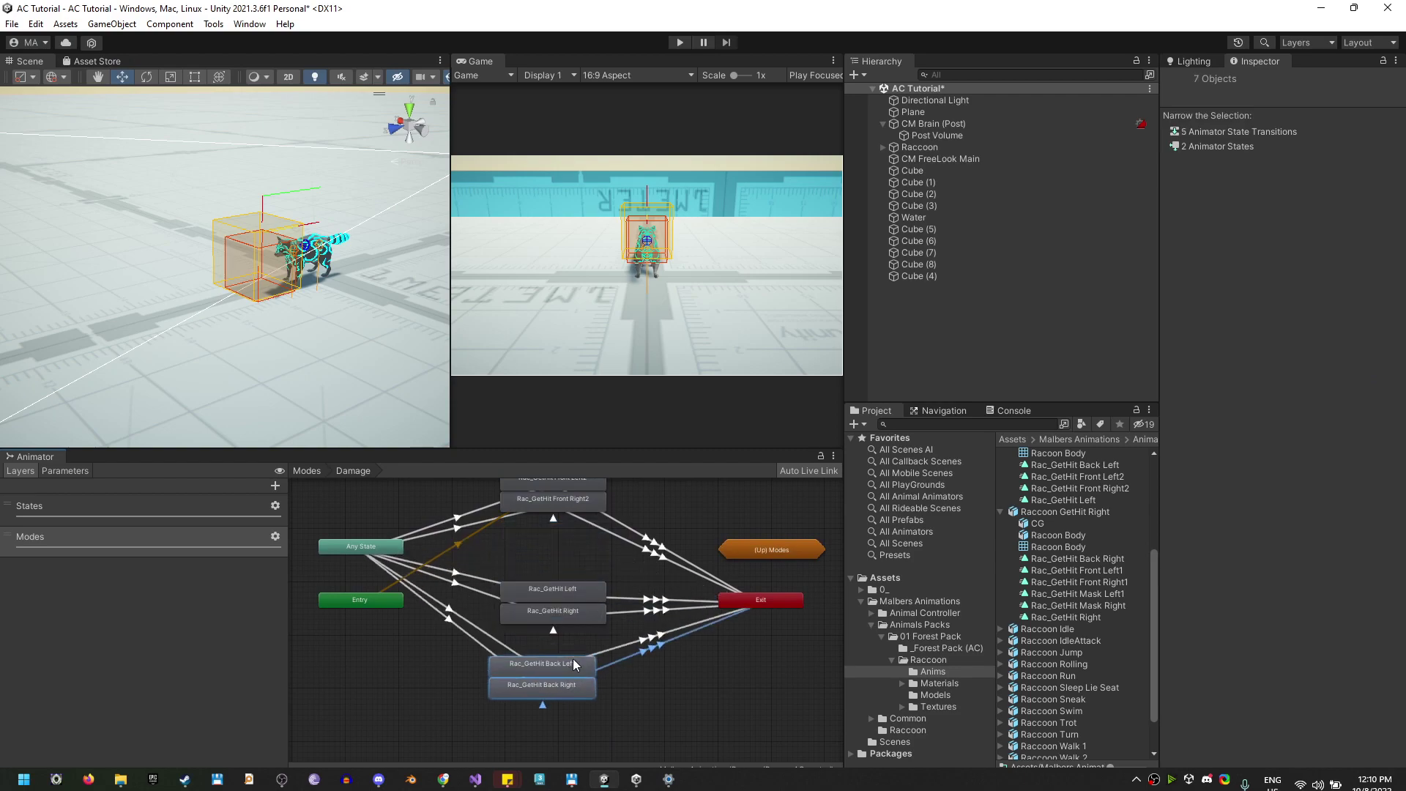
middle_drag(470, 520, 466, 591)
Review the Mode conditions on each Any State transition, such as Back Left's 3005.
click(463, 588)
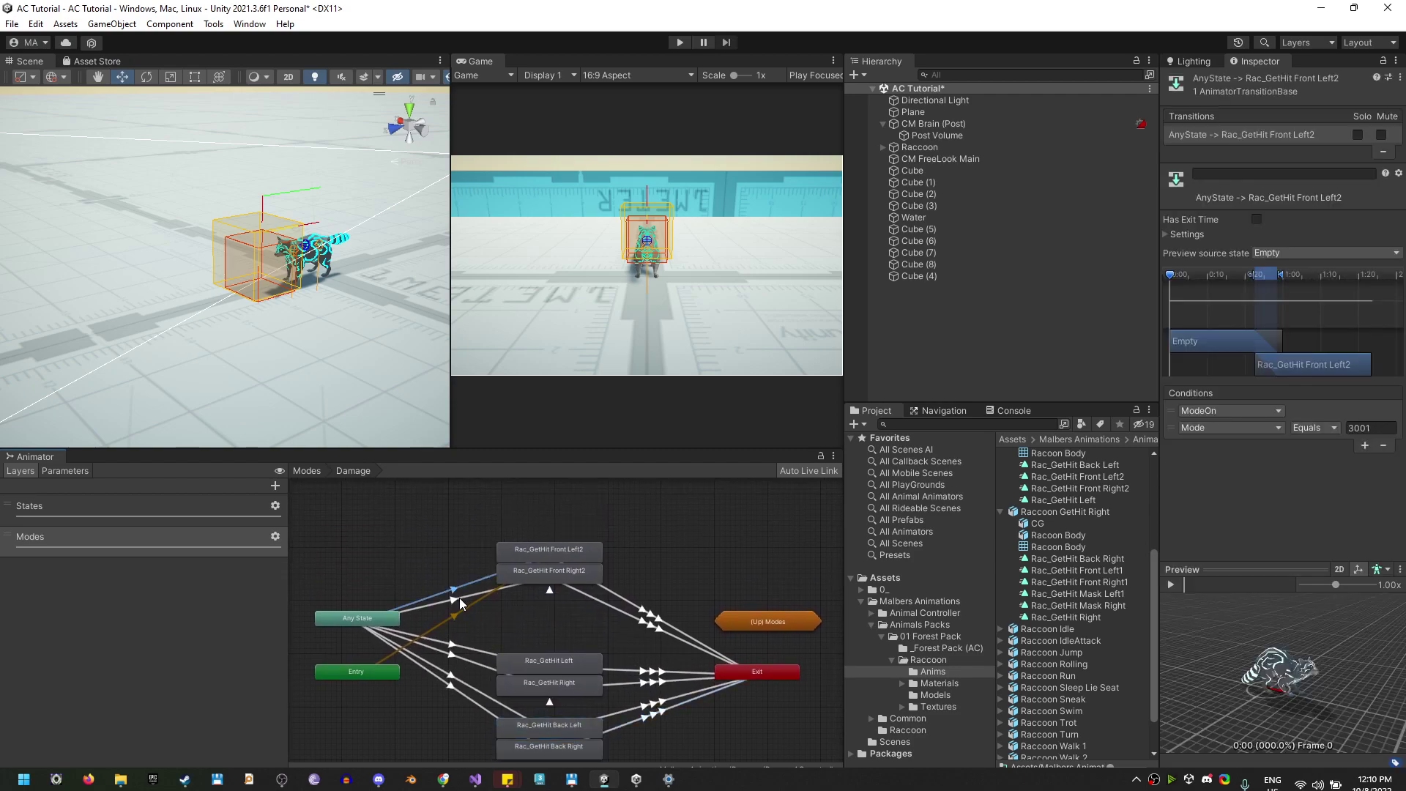
click(469, 656)
click(467, 659)
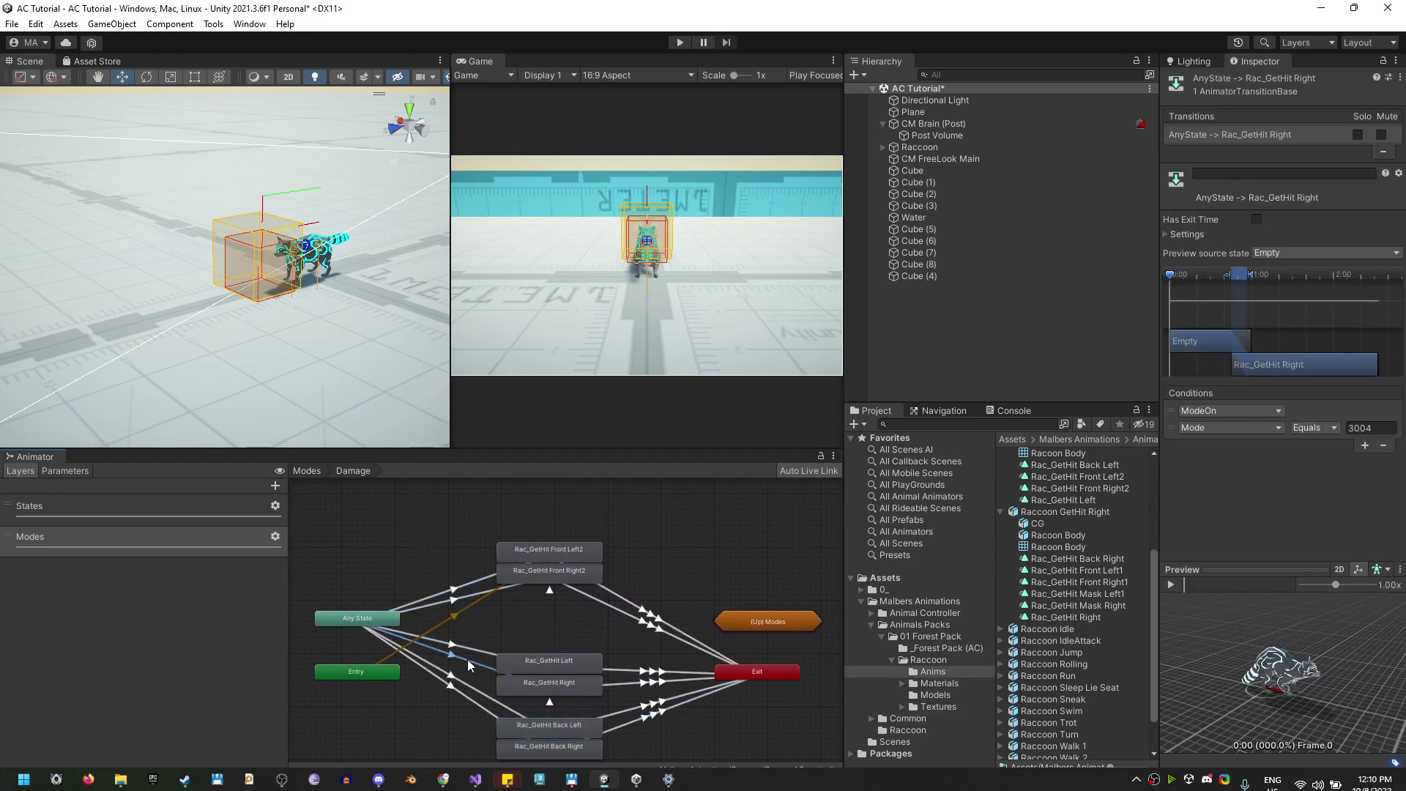
click(463, 689)
click(460, 695)
Frame the Damage graph and compact the GetHit states, Modes, Exit and Entry nodes.
key(a)
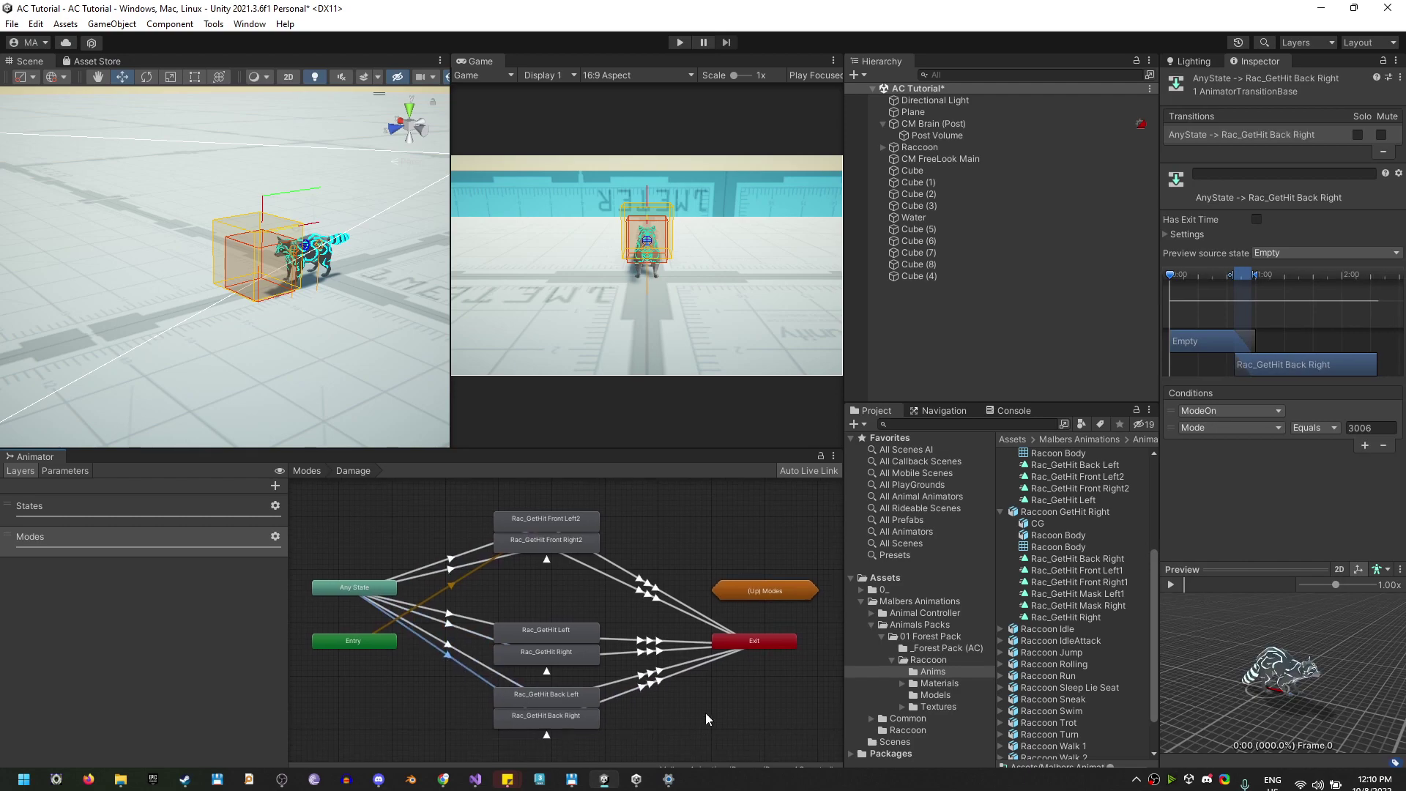
drag(574, 745, 568, 579)
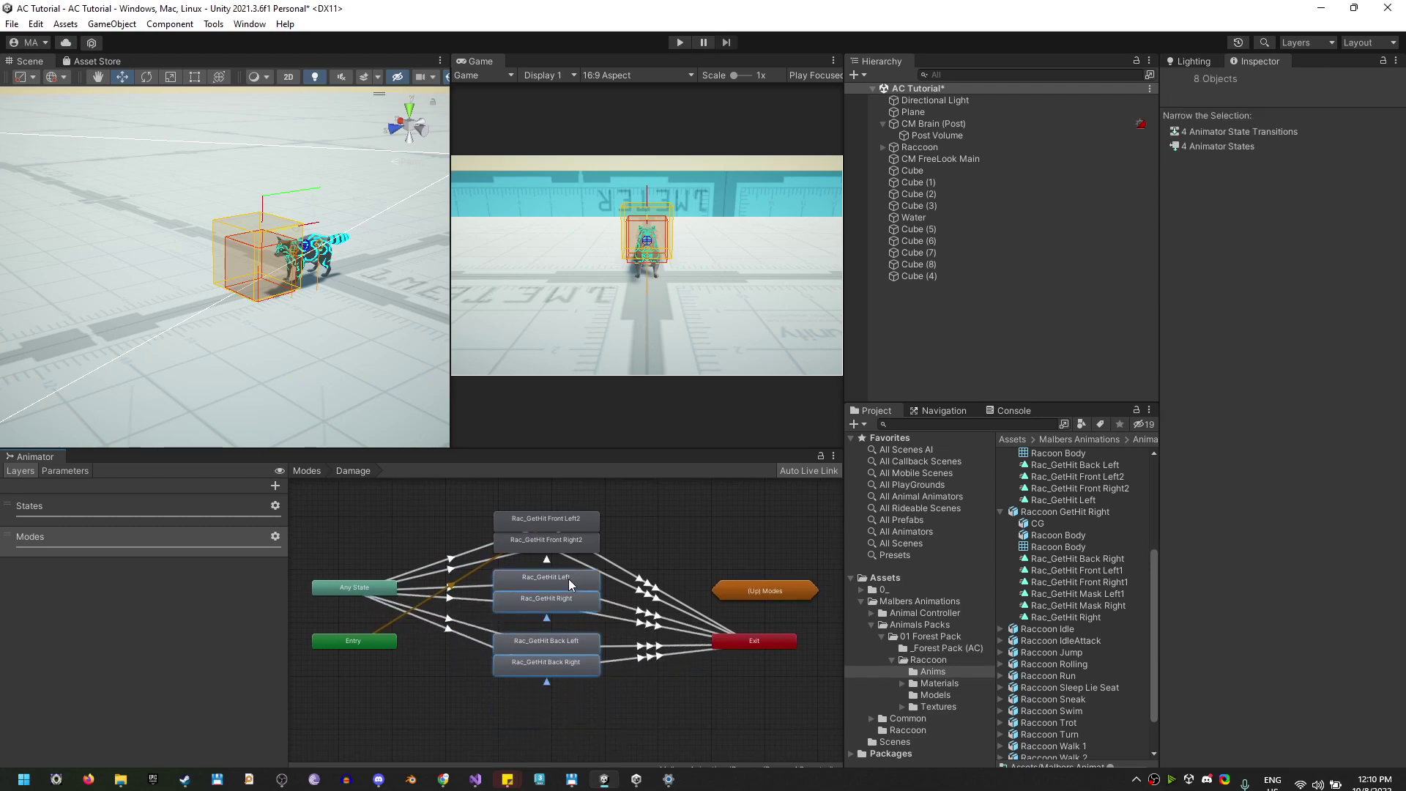
drag(344, 587, 360, 587)
drag(761, 590, 356, 506)
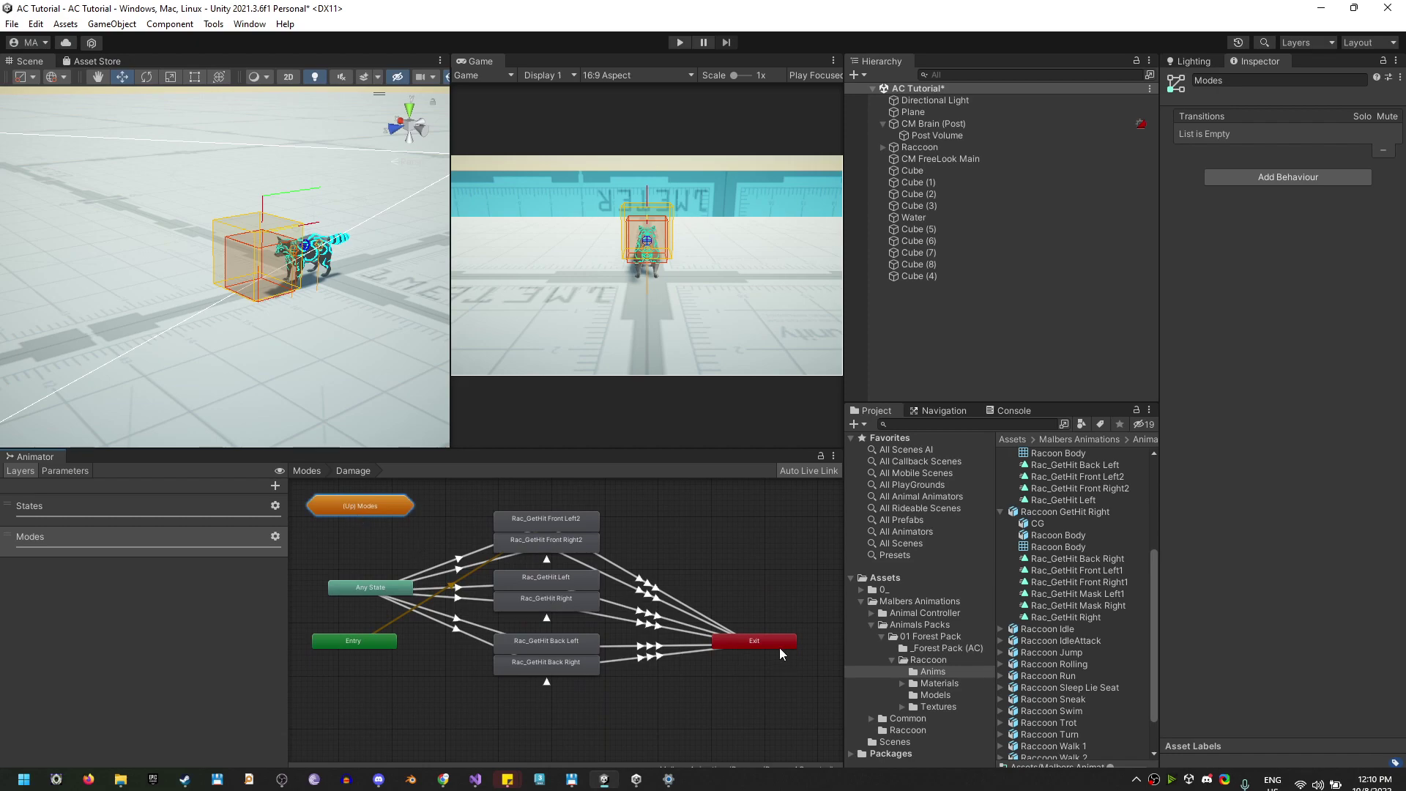
drag(780, 647, 710, 589)
drag(345, 642, 365, 546)
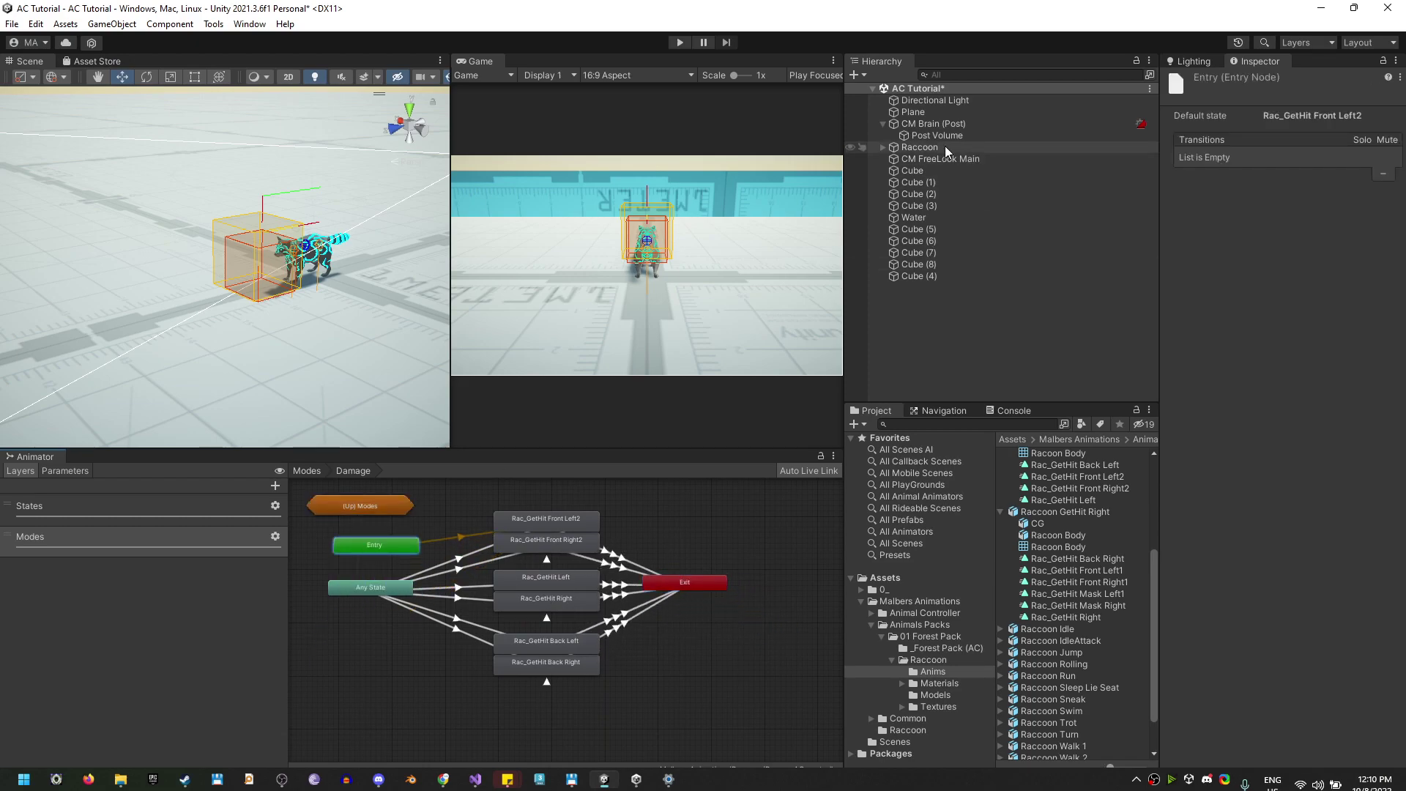
click(919, 147)
In the Raccoon's Damage mode abilities, move Front Right2 to second and Back Right to last.
click(1217, 354)
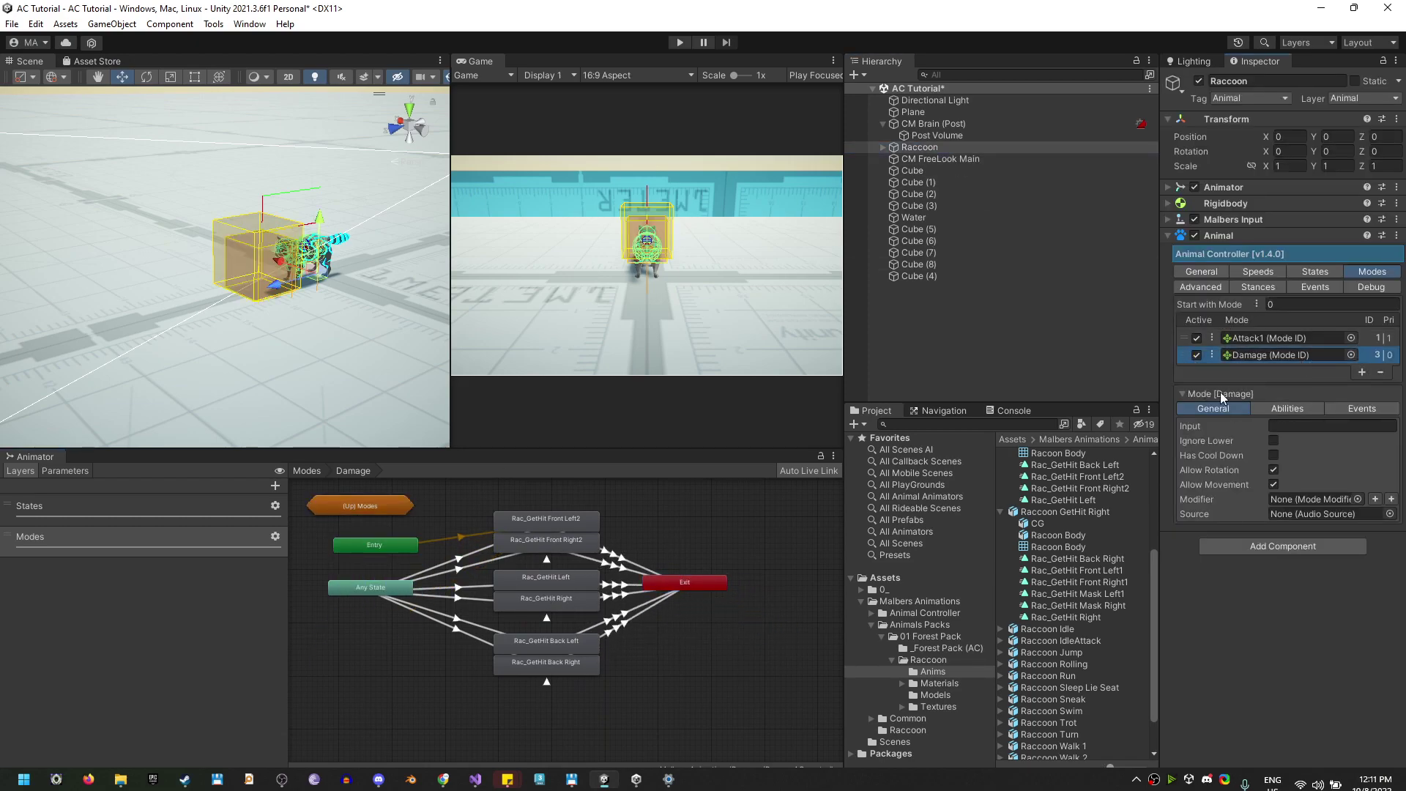
click(1281, 408)
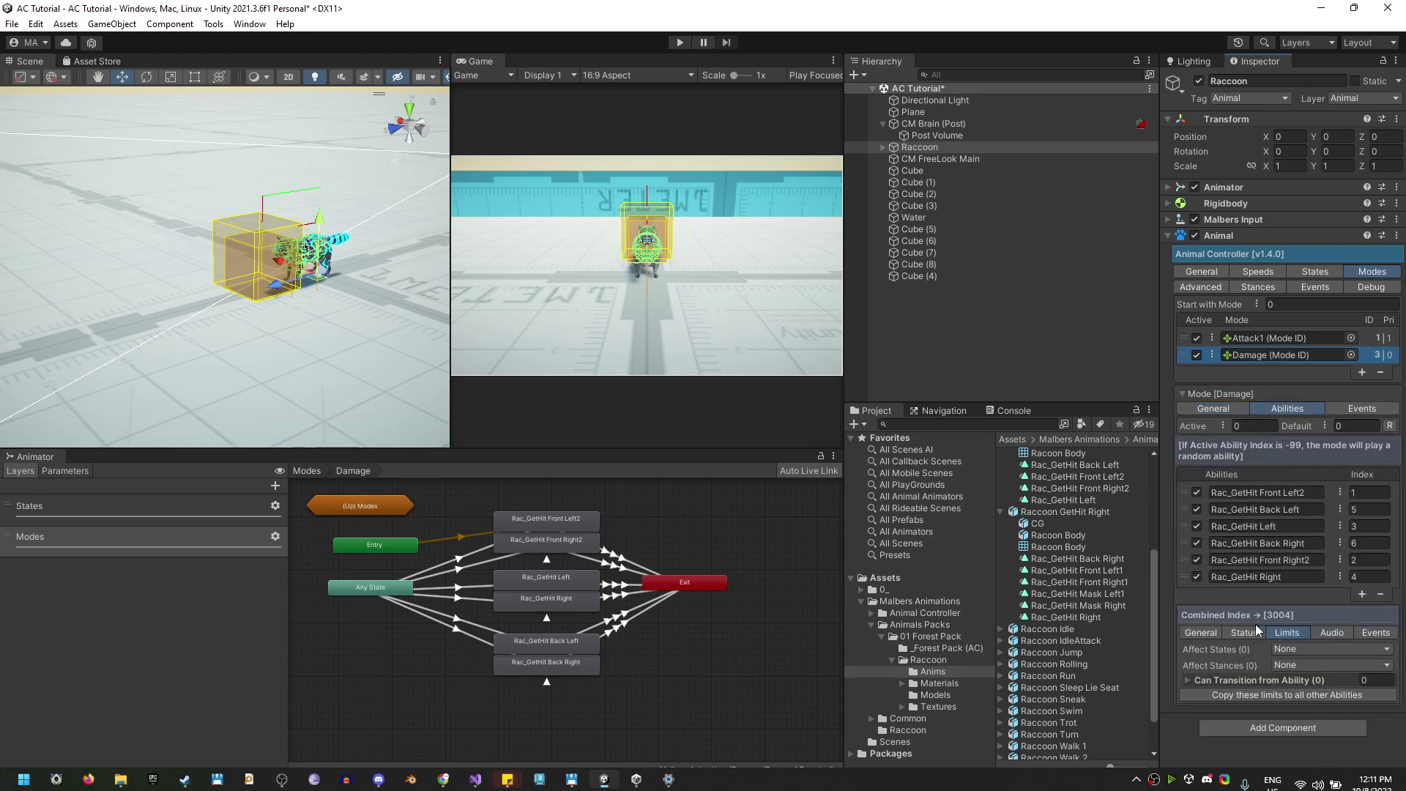
mouse_move(1184, 560)
mouse_down()
mouse_move(1187, 525)
mouse_move(1184, 580)
mouse_up()
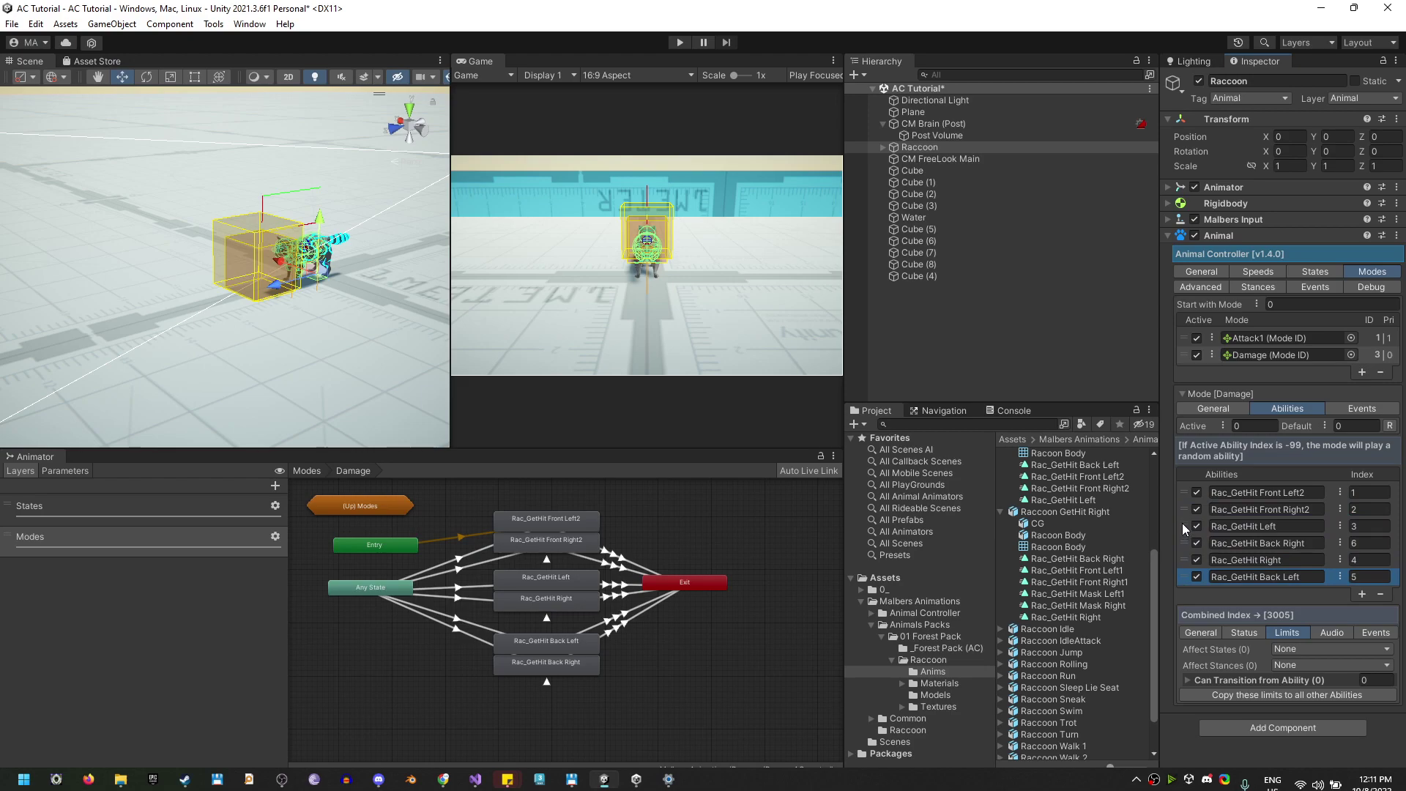
drag(1184, 541, 1188, 590)
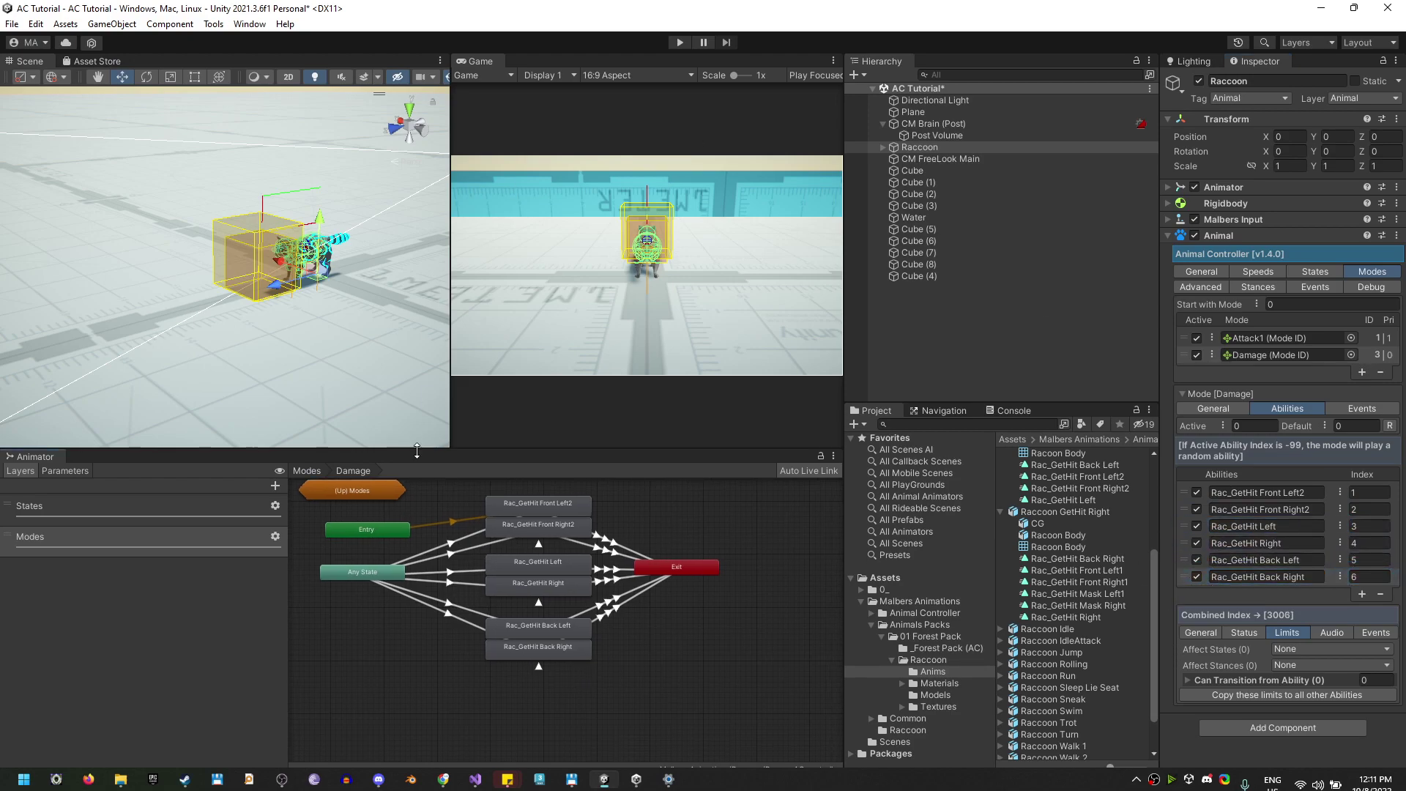
Reposition the Exit, Entry and Any State nodes in the Damage graph.
drag(662, 580, 728, 561)
drag(380, 534, 466, 525)
drag(343, 604, 365, 604)
click(919, 147)
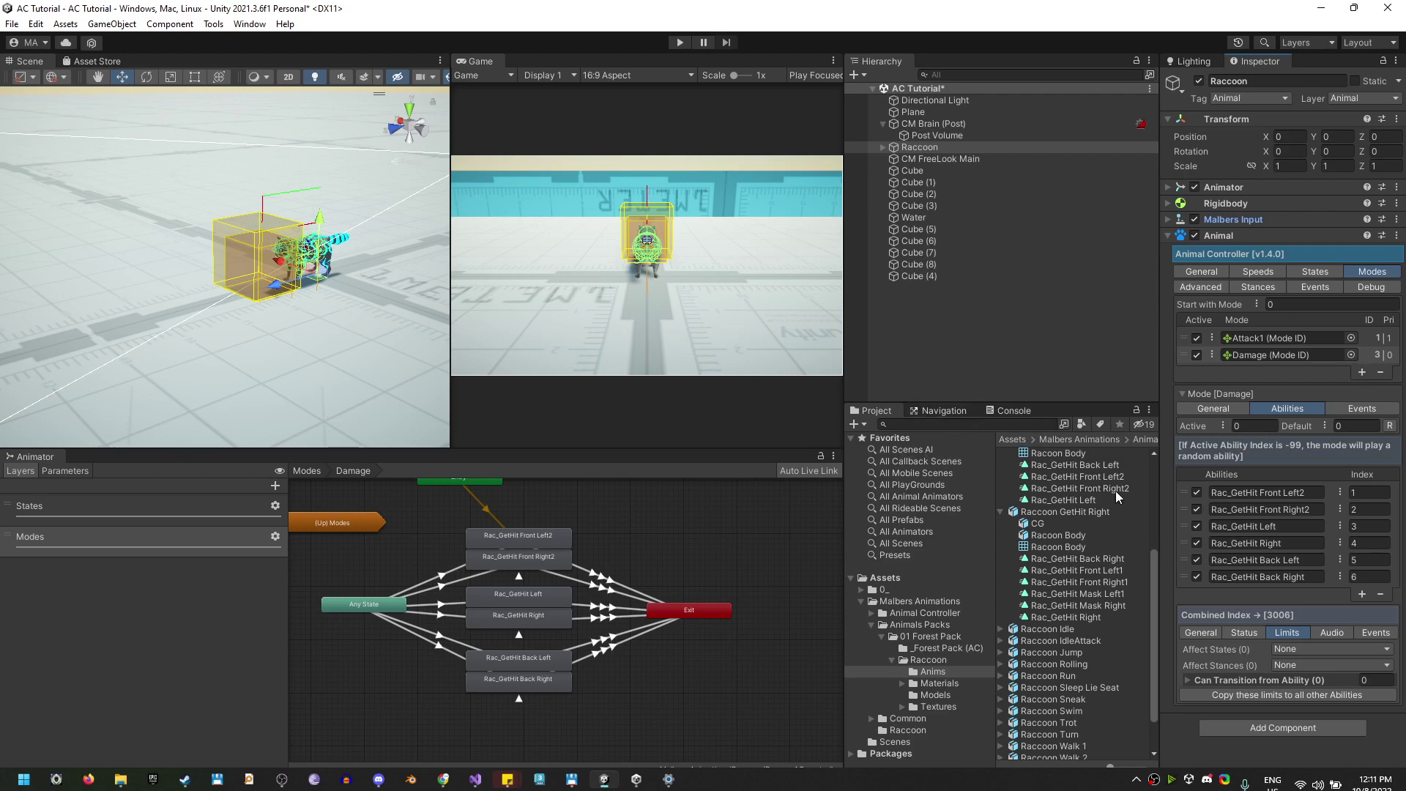
Add an MDamageable component to the Raccoon.
click(1303, 726)
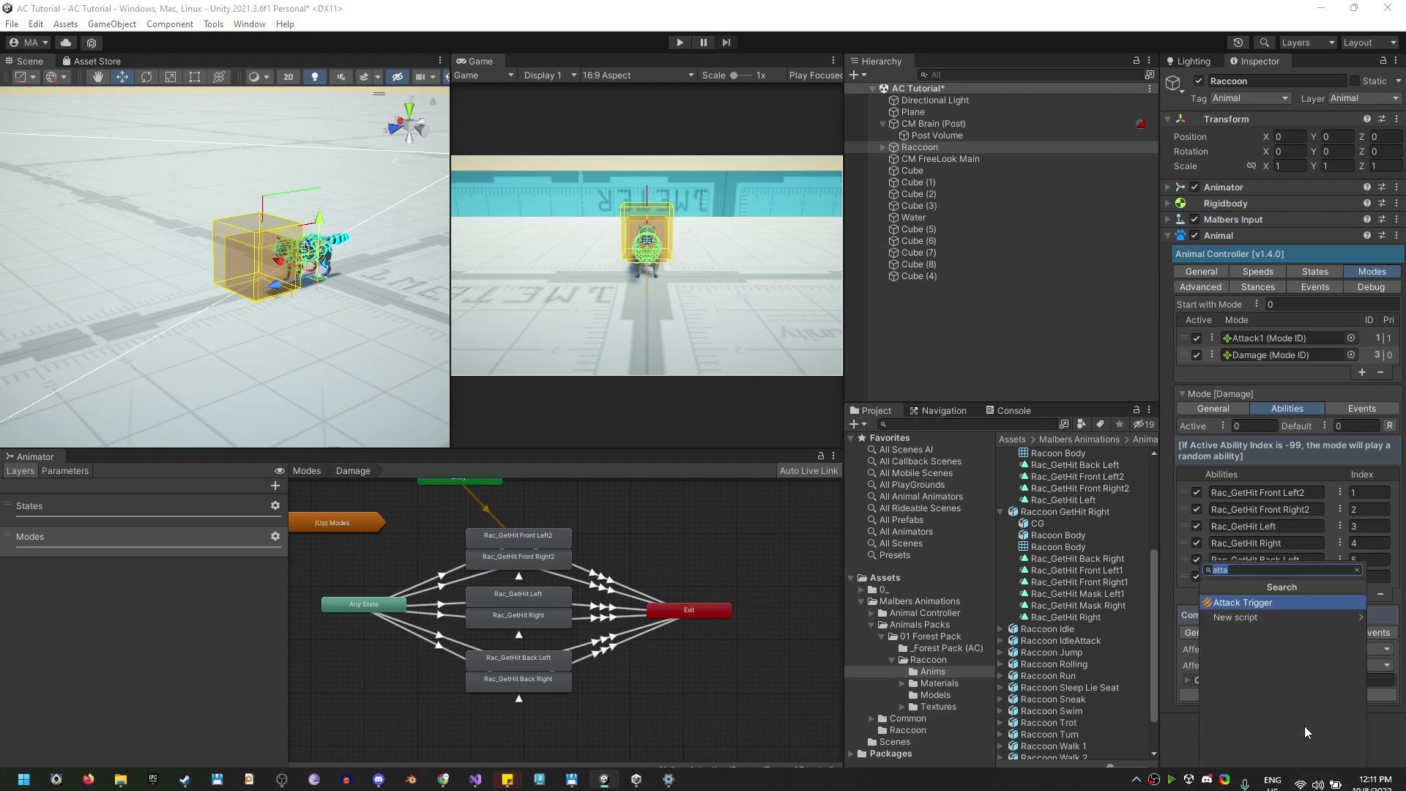
text(damage)
key(Return)
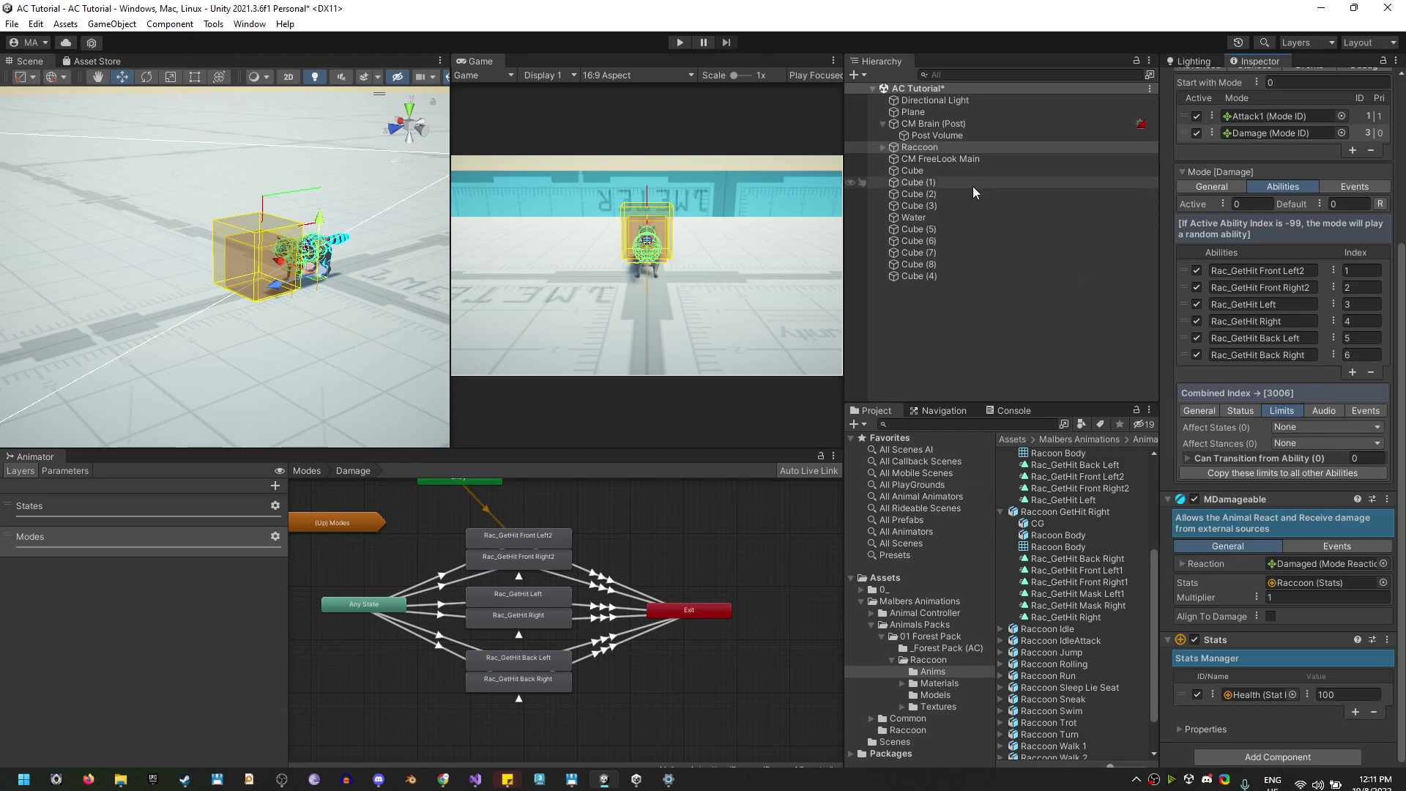
Select the Raccoon's Internal Components > Attack Trigger and view its Damage settings.
click(885, 148)
click(892, 159)
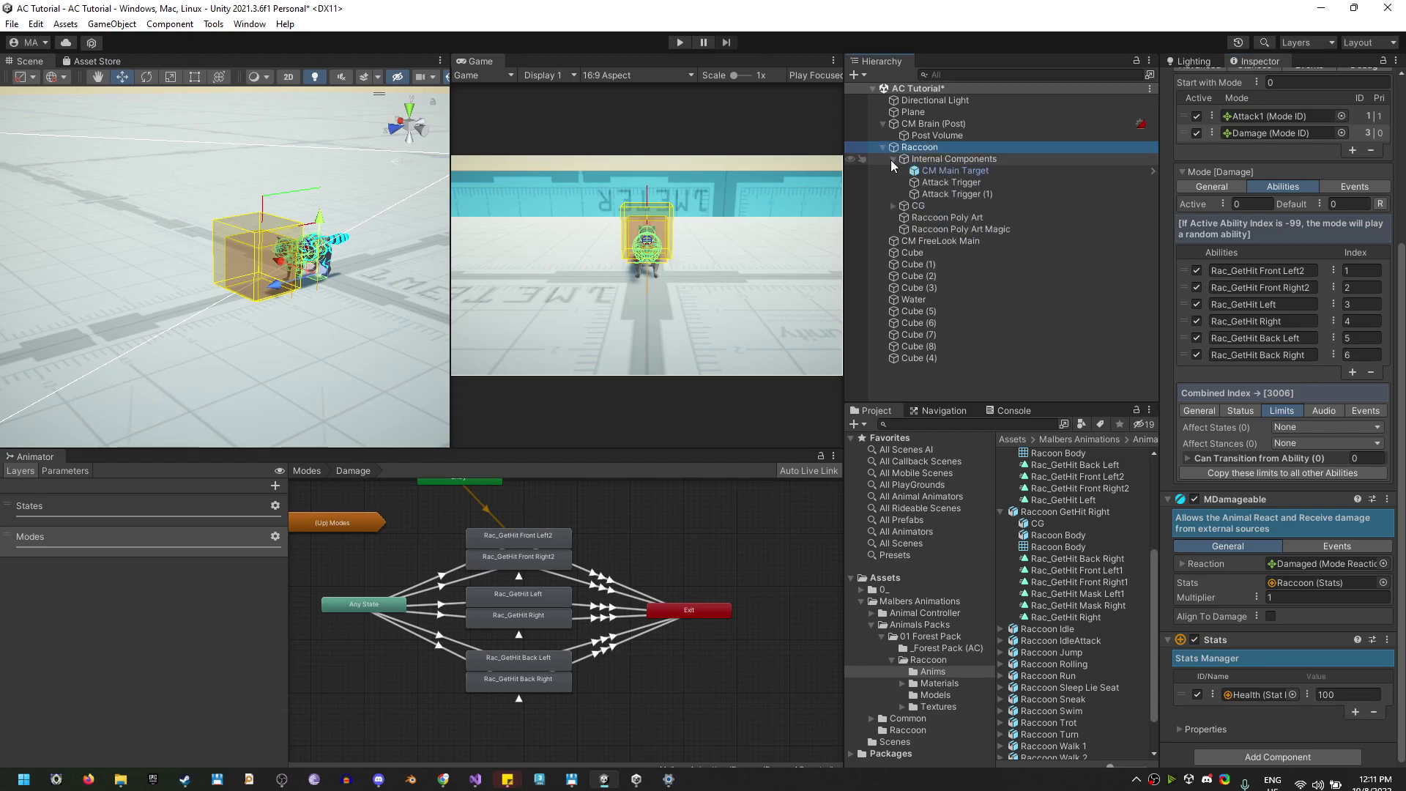
click(925, 182)
click(1249, 248)
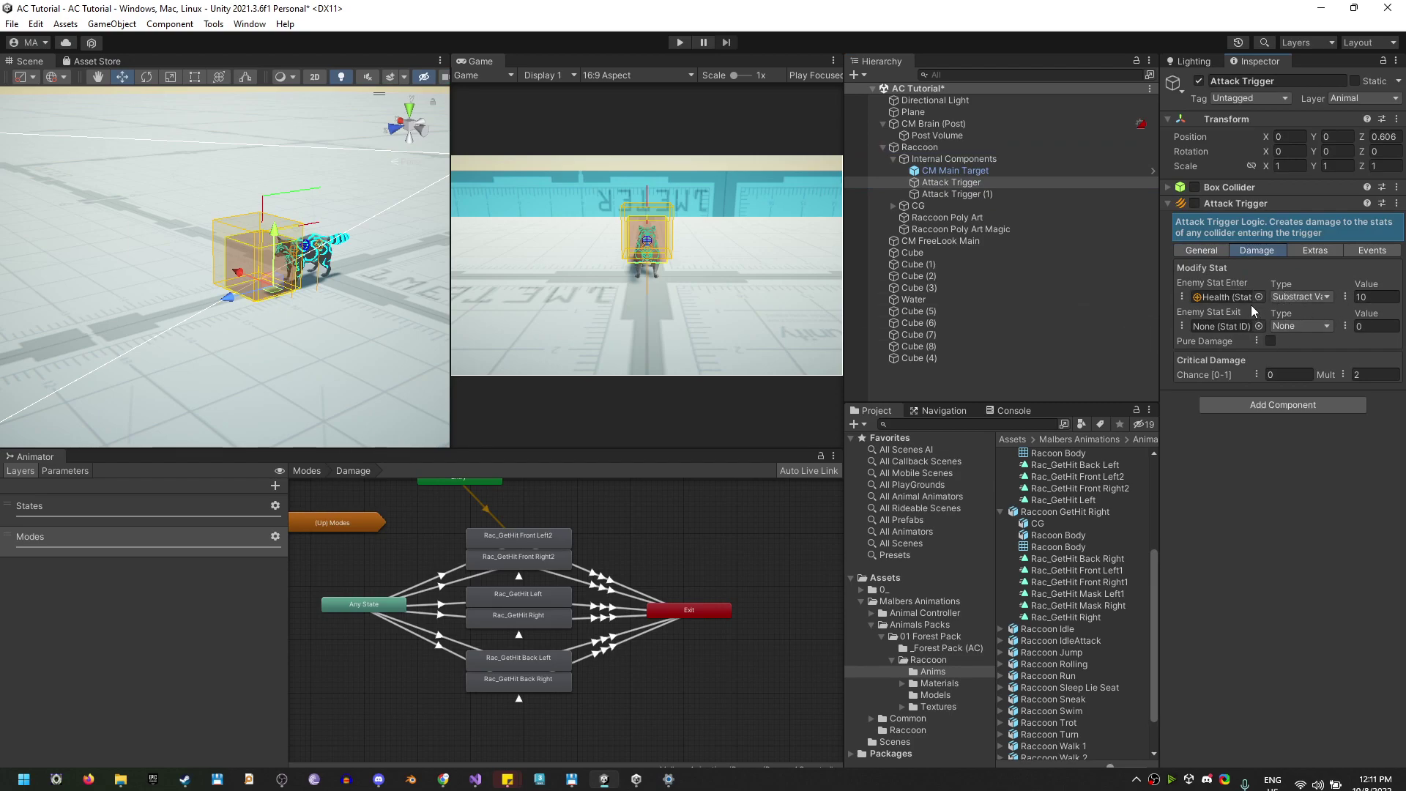
click(954, 159)
click(919, 148)
scroll(1302, 704, down, 5)
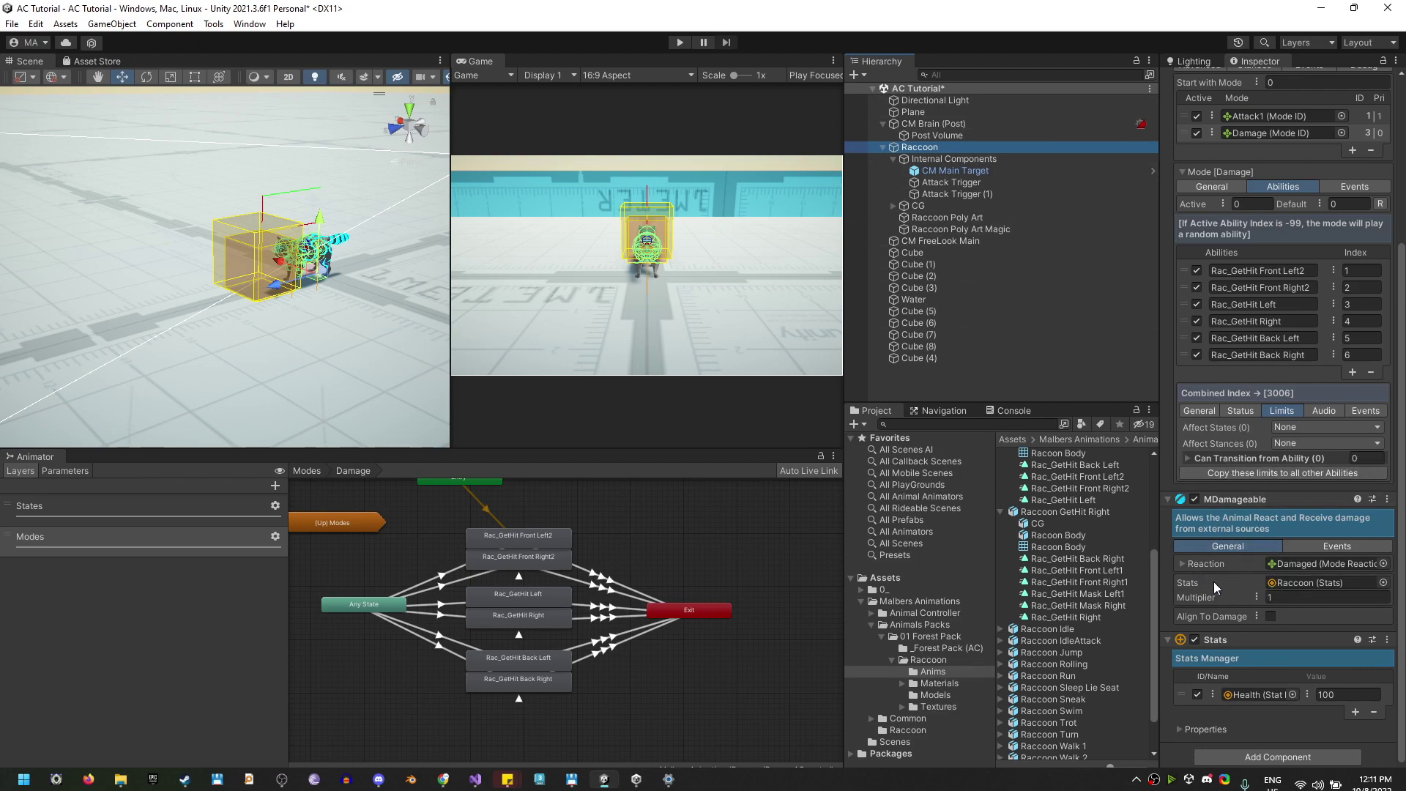
click(1186, 563)
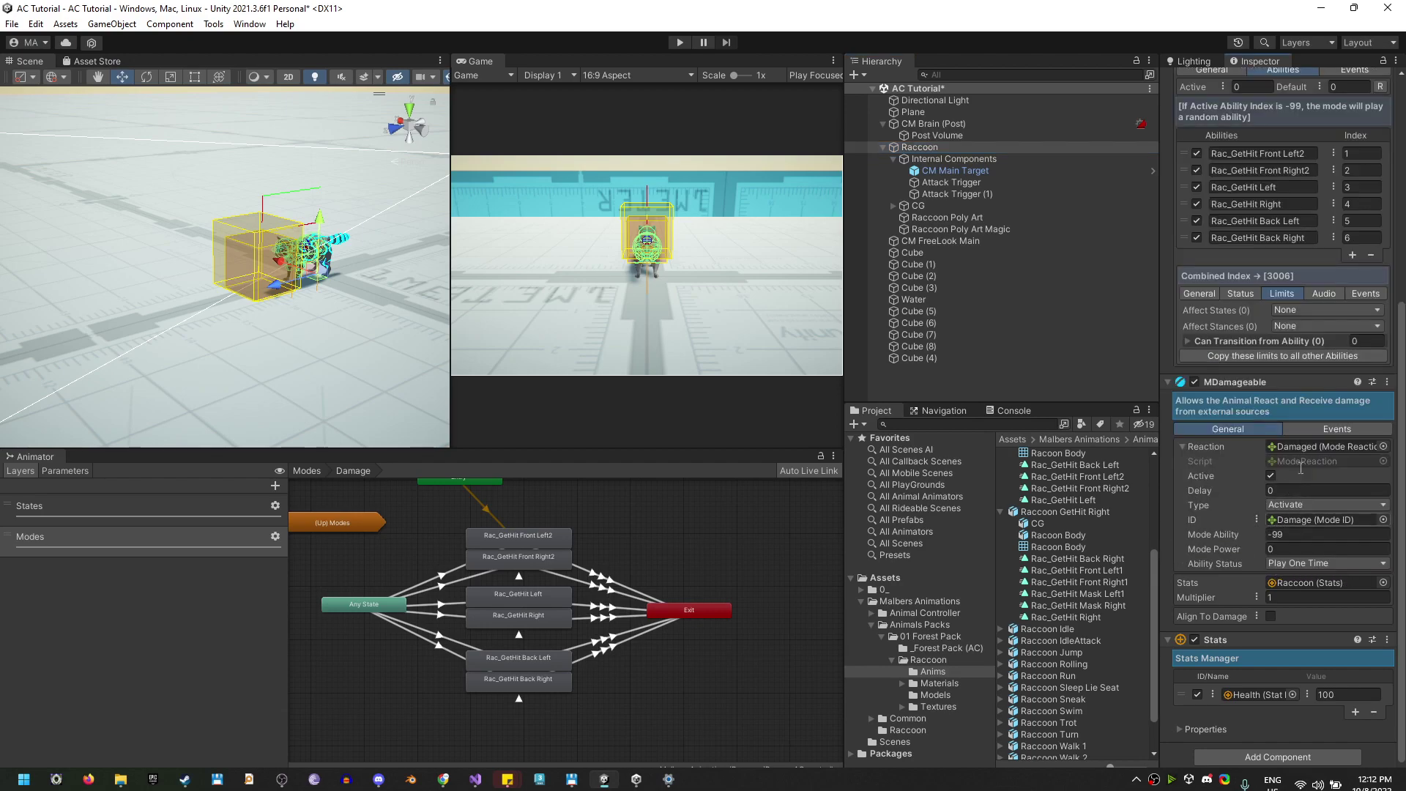
click(1192, 538)
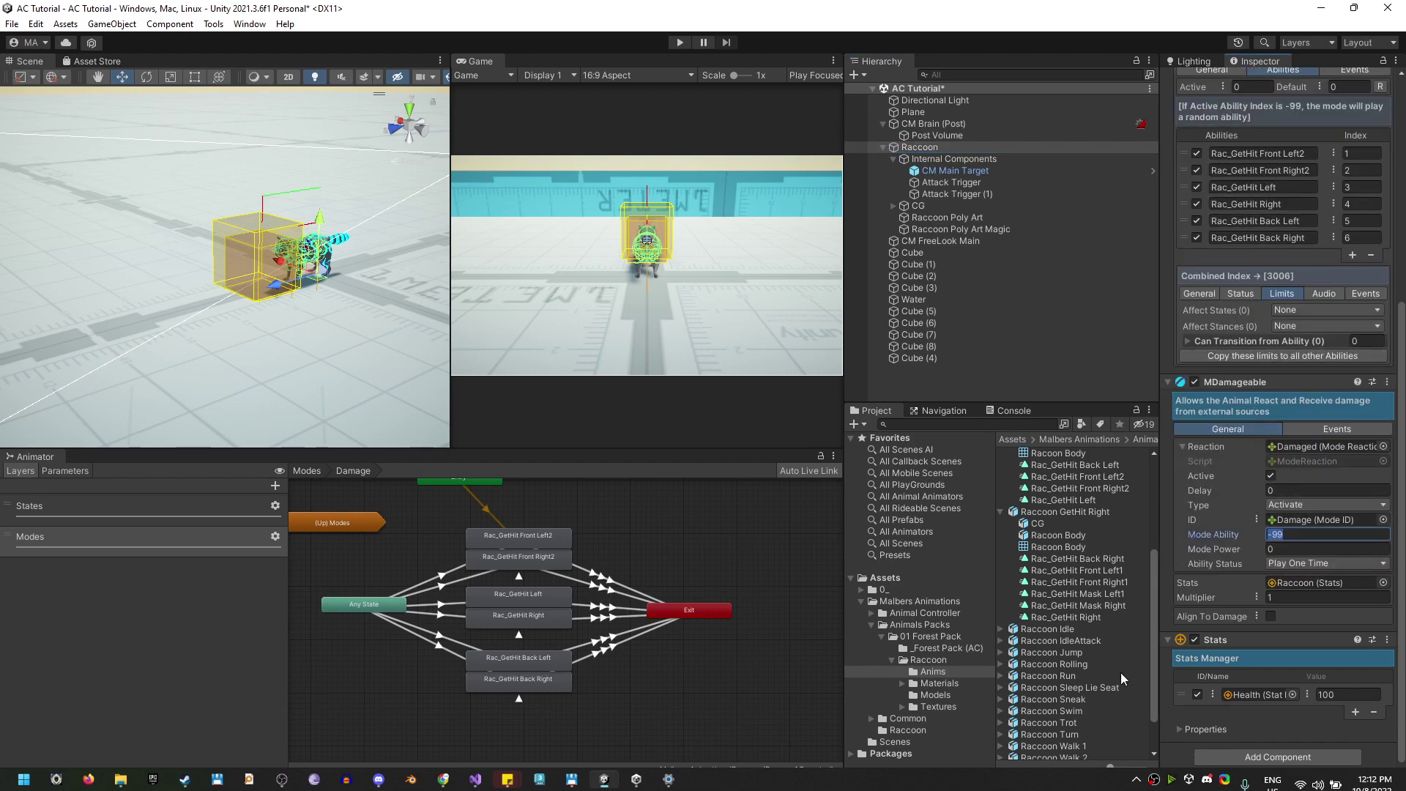
click(1167, 382)
click(882, 147)
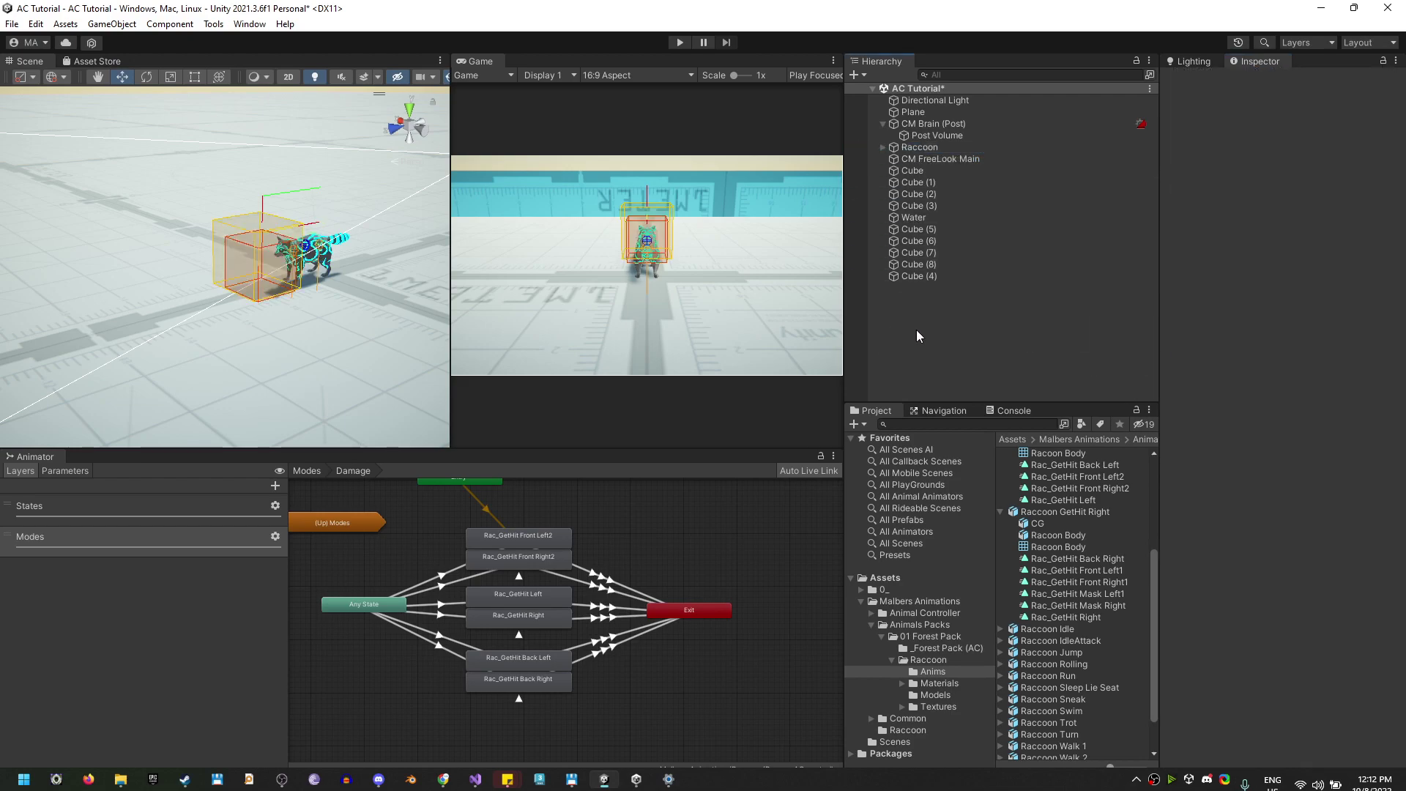
Create an empty GameObject and add an Attack Trigger component to it.
right_click(916, 330)
click(967, 510)
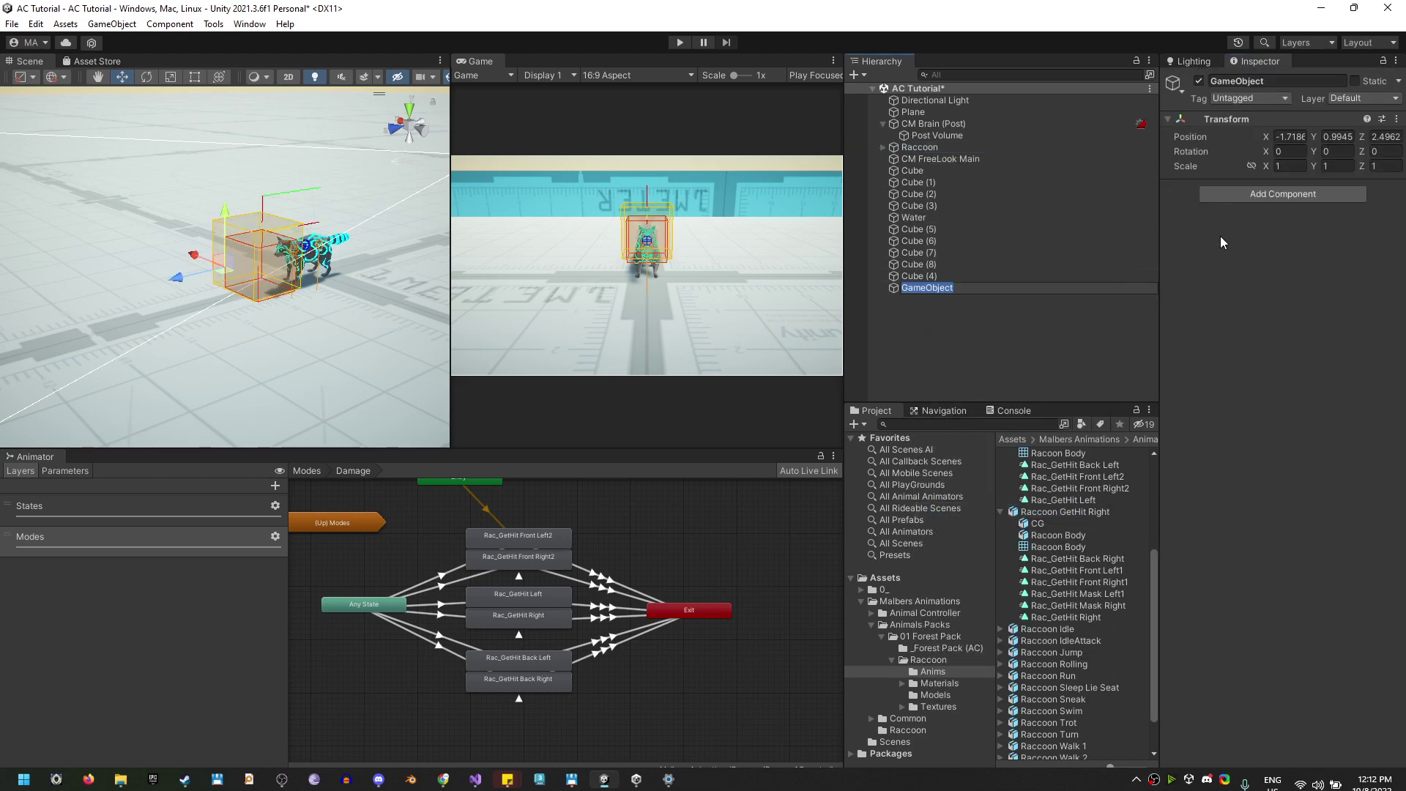
click(1259, 194)
text(attack)
key(Return)
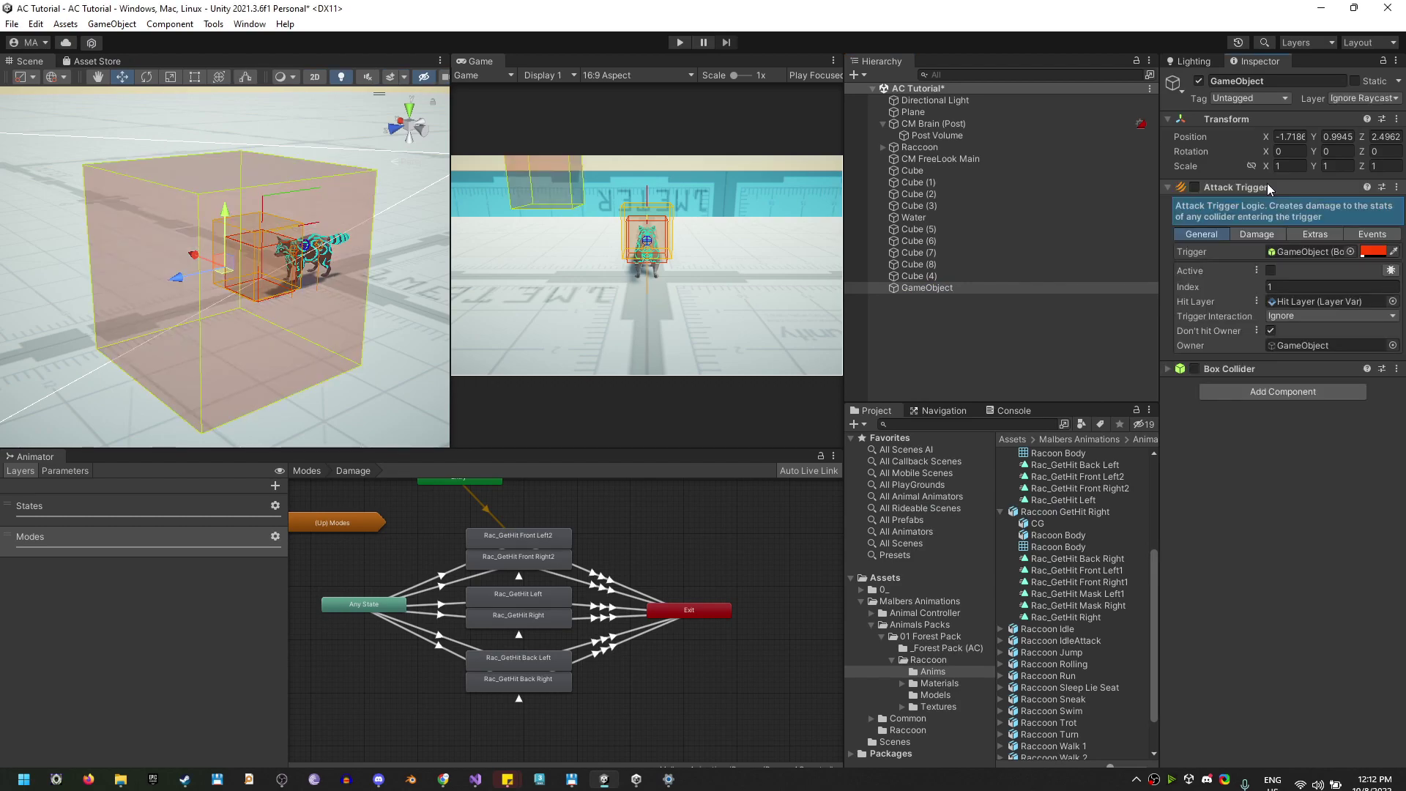
Replace the Box Collider with a Sphere Collider and enable the Attack Trigger.
right_click(1231, 370)
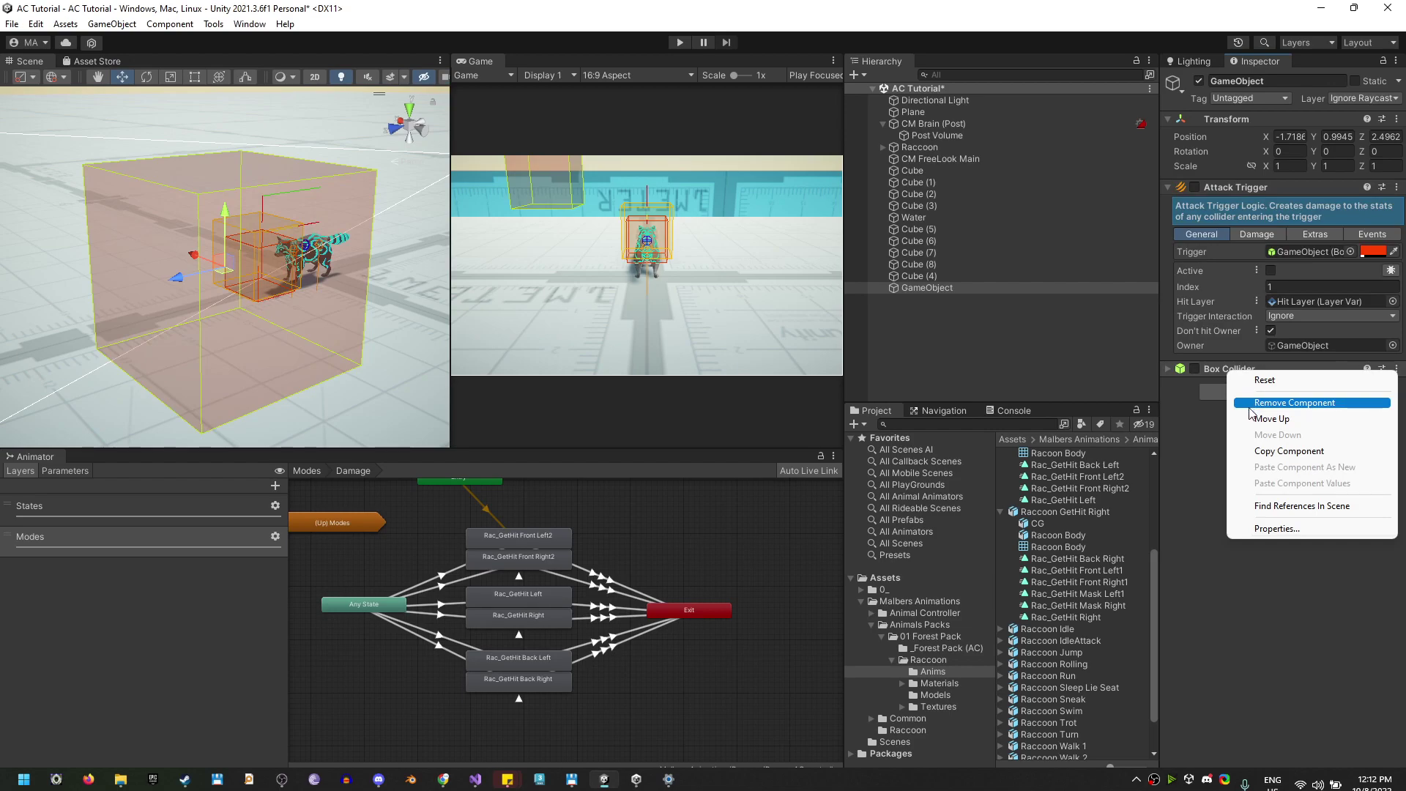
click(1274, 403)
click(1251, 379)
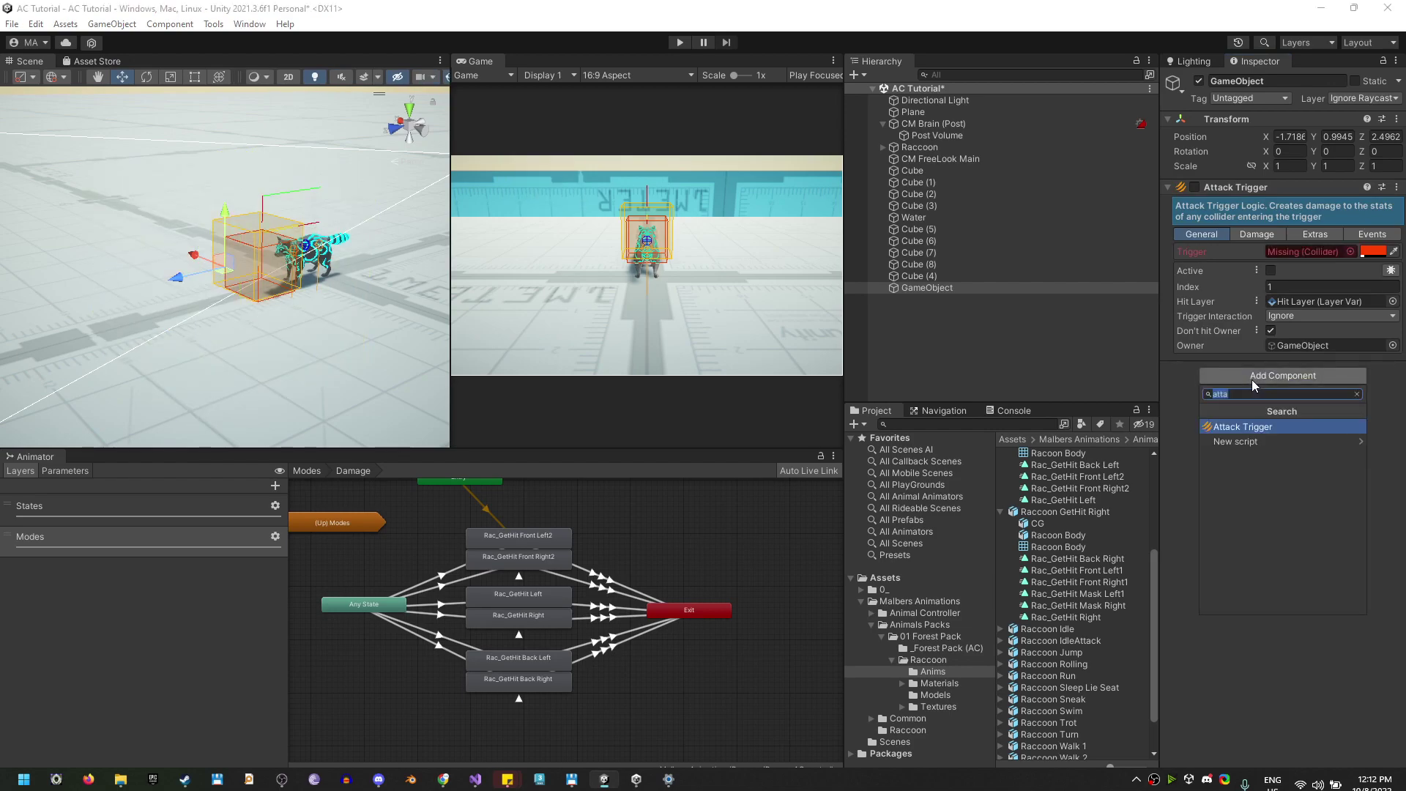
text(sphere)
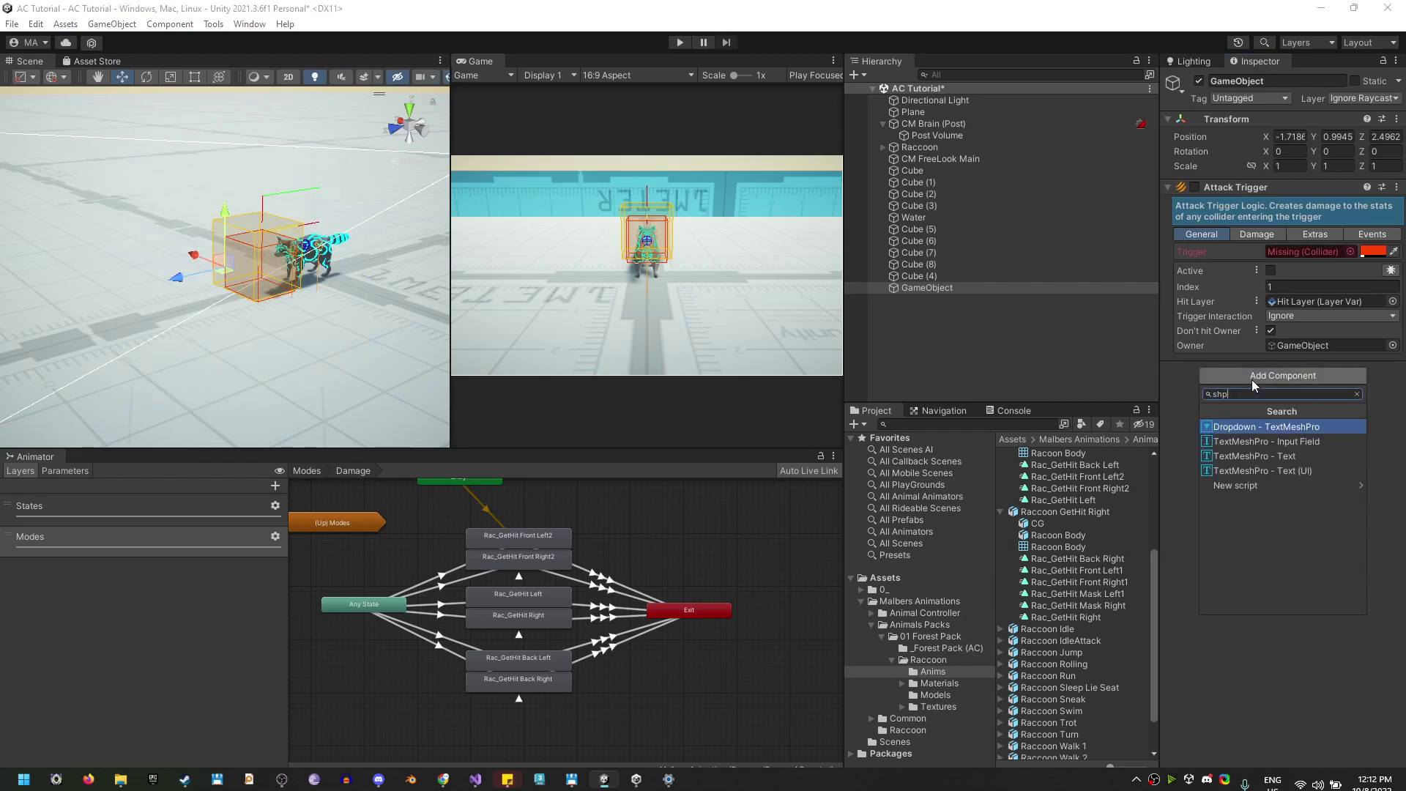
key(Return)
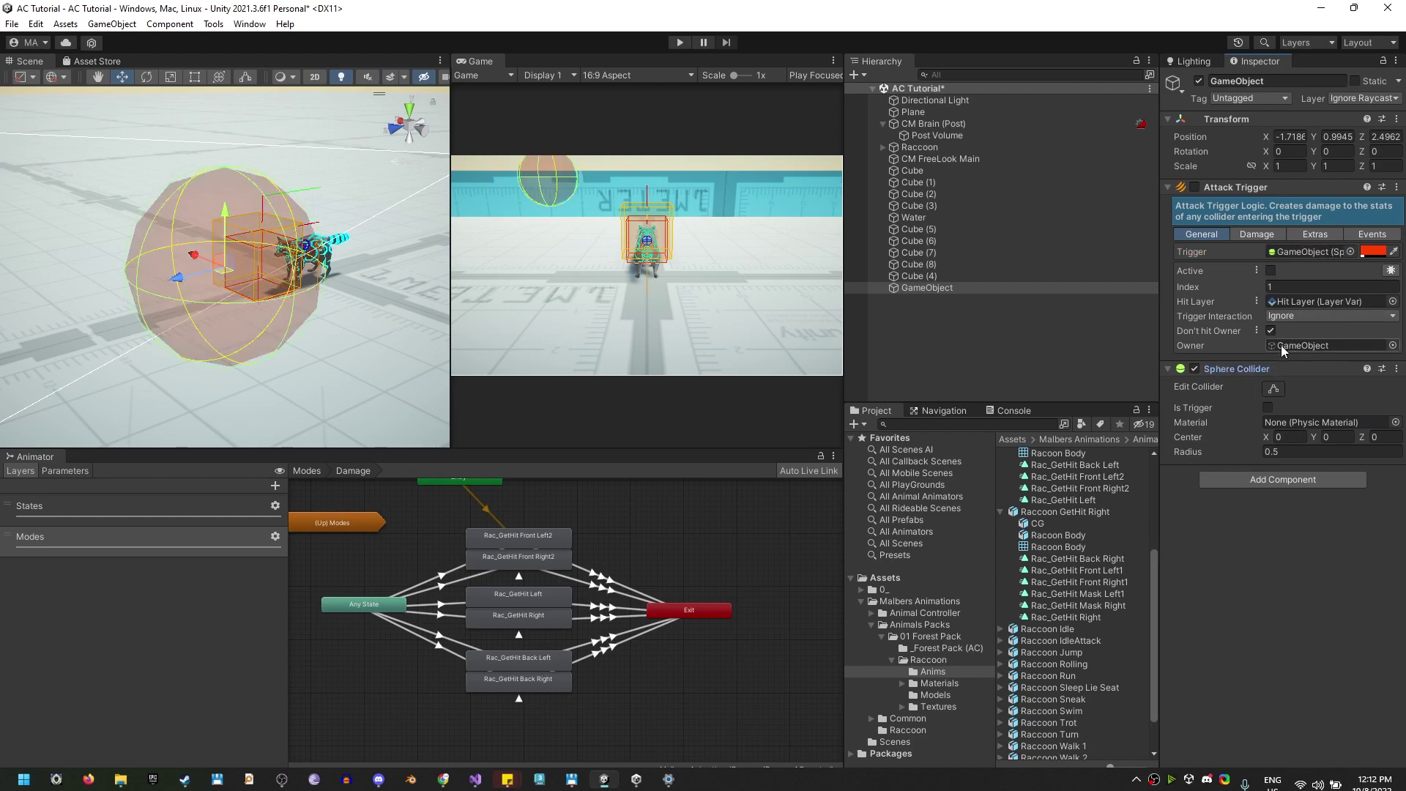
click(1195, 187)
Move the trigger sphere beside the Raccoon to about -0.797, -1.192, 0.128.
scroll(183, 242, down, 2)
drag(185, 241, 287, 256)
right_drag(287, 257, 167, 255)
drag(167, 255, 221, 257)
right_drag(220, 257, 264, 242)
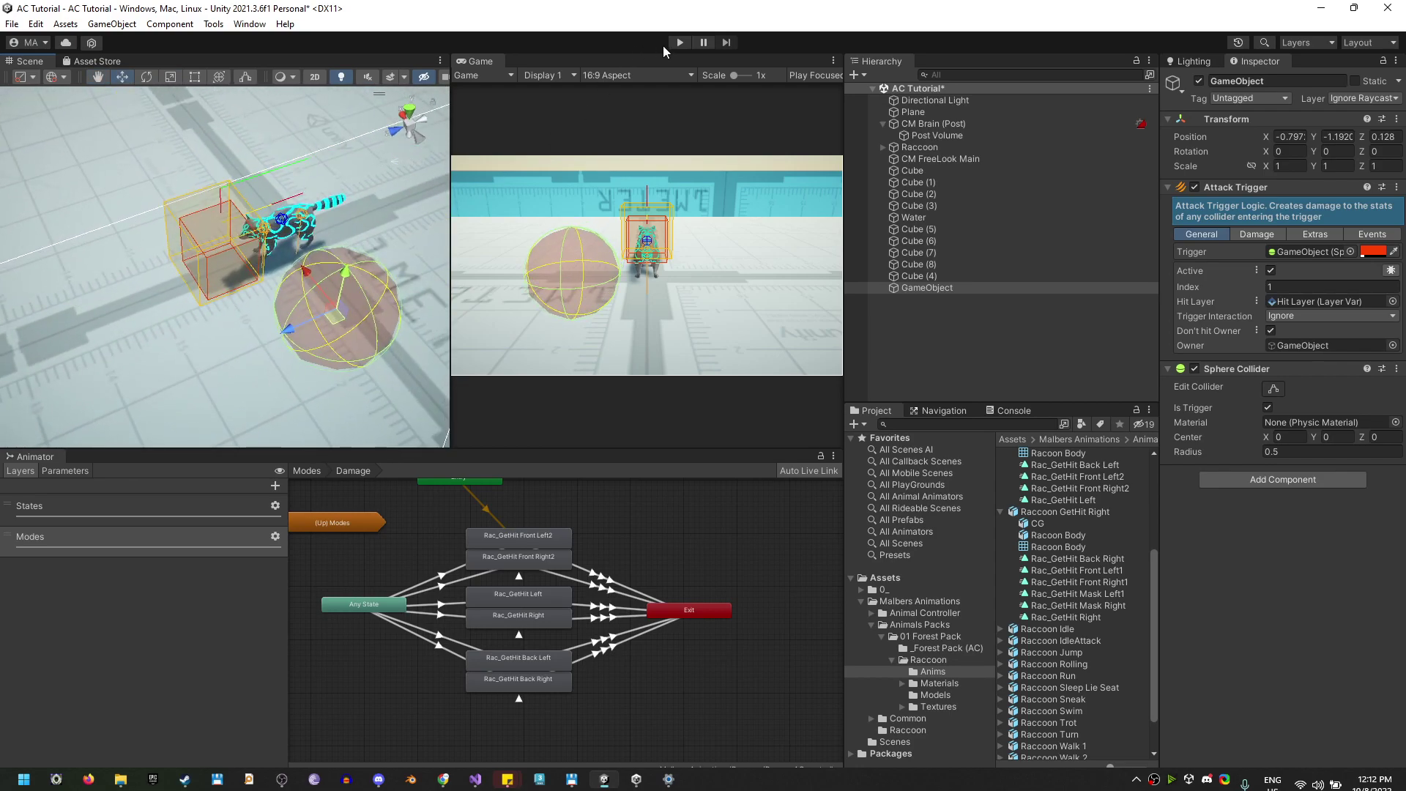
Play the scene, push the sphere into the raccoon, confirm Health reads 60, then stop.
click(680, 42)
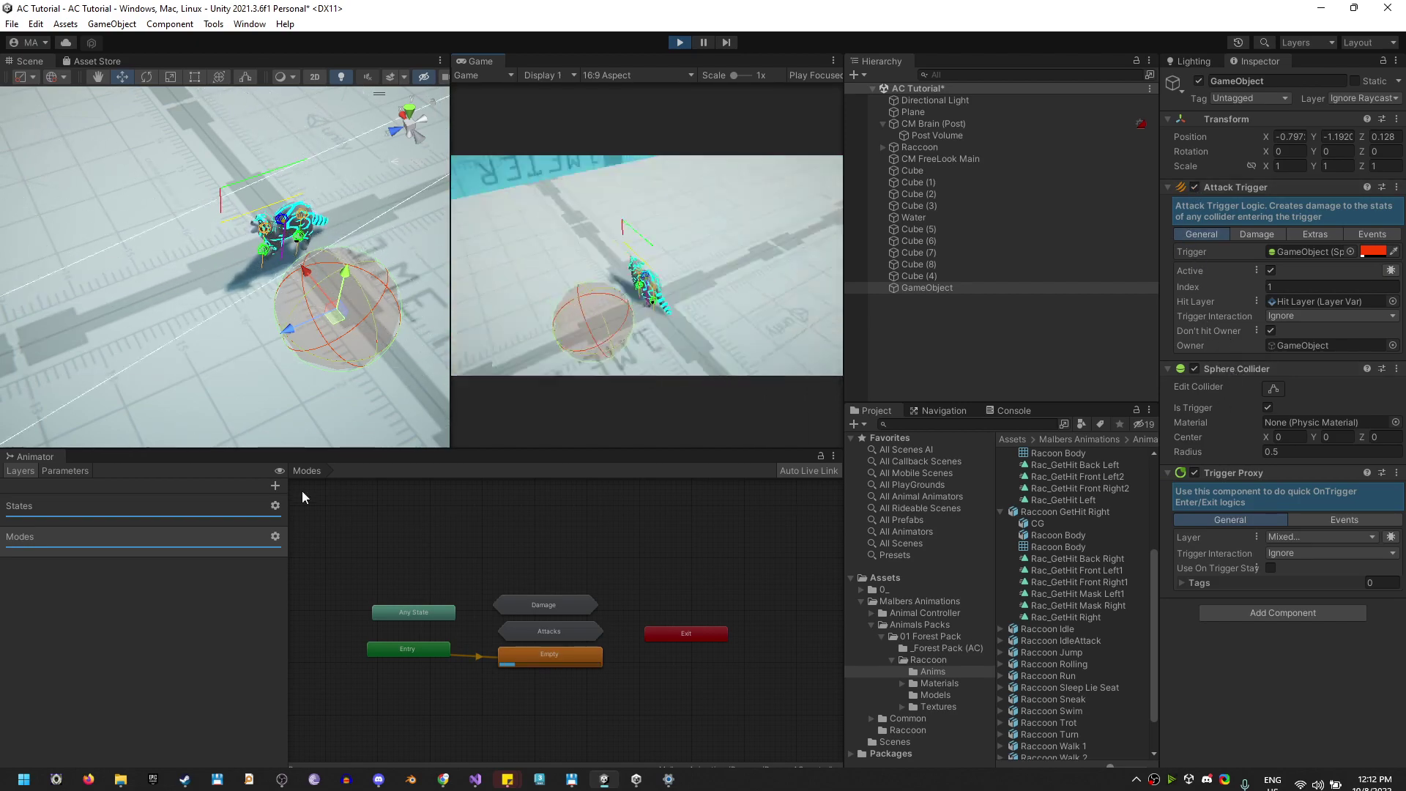
drag(339, 326, 322, 172)
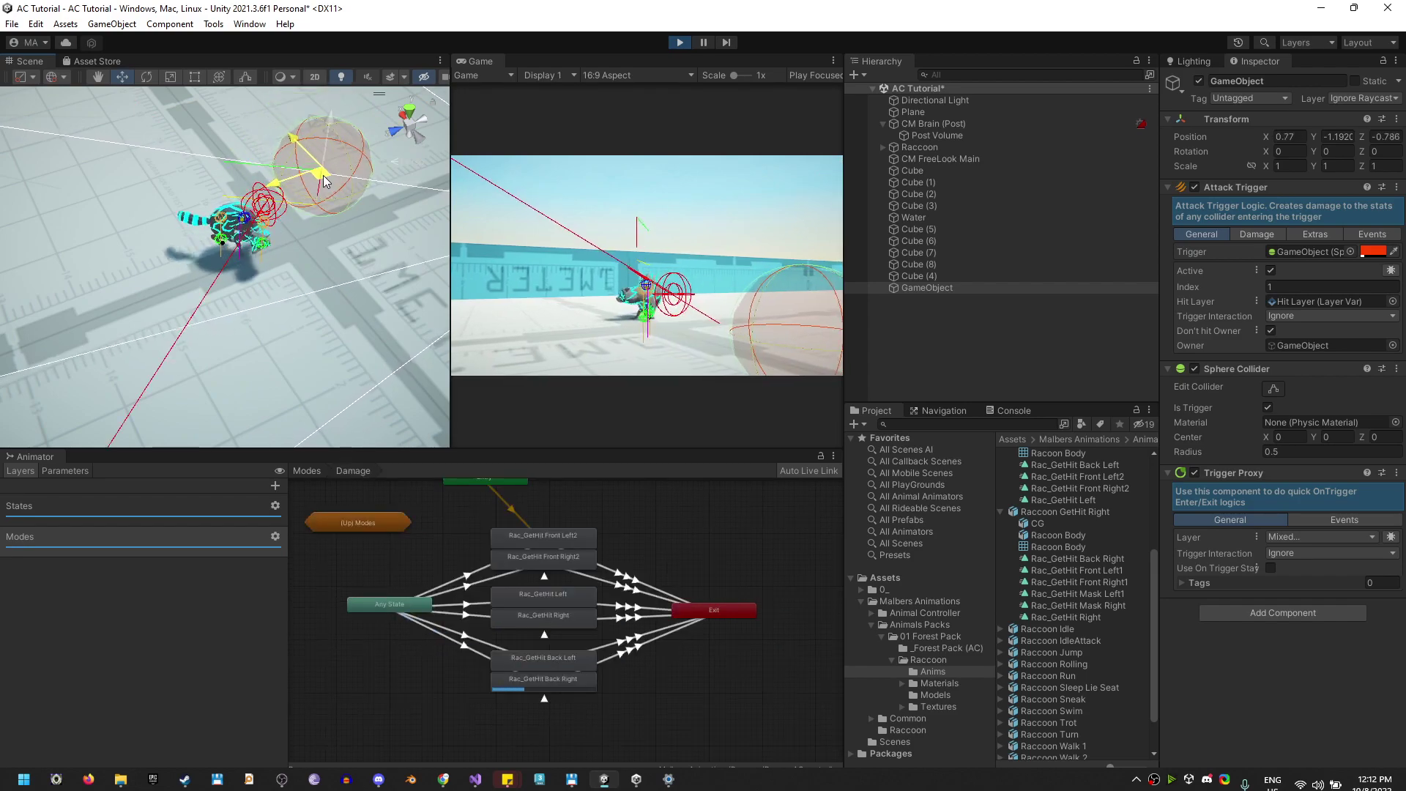
click(903, 145)
scroll(1245, 531, down, 3)
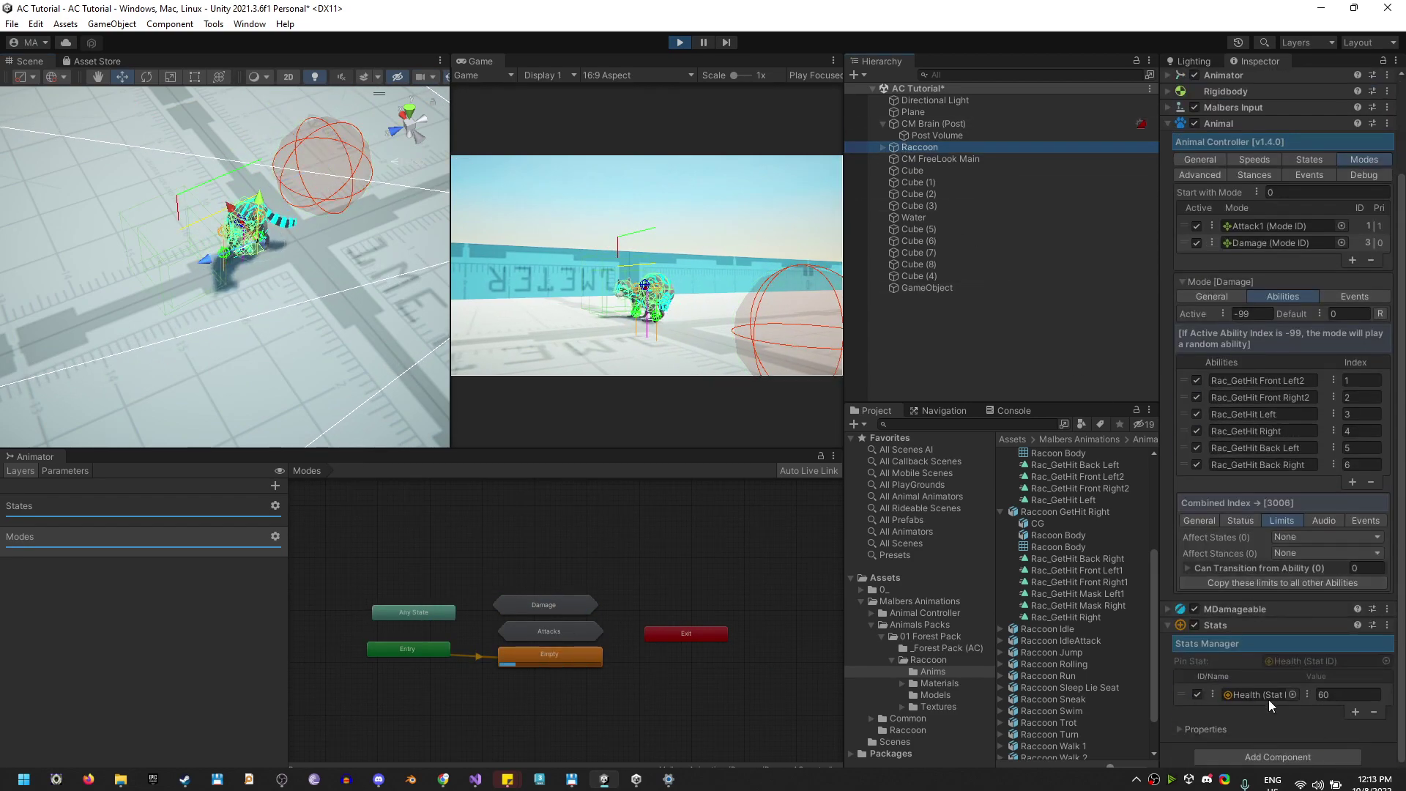
click(1179, 696)
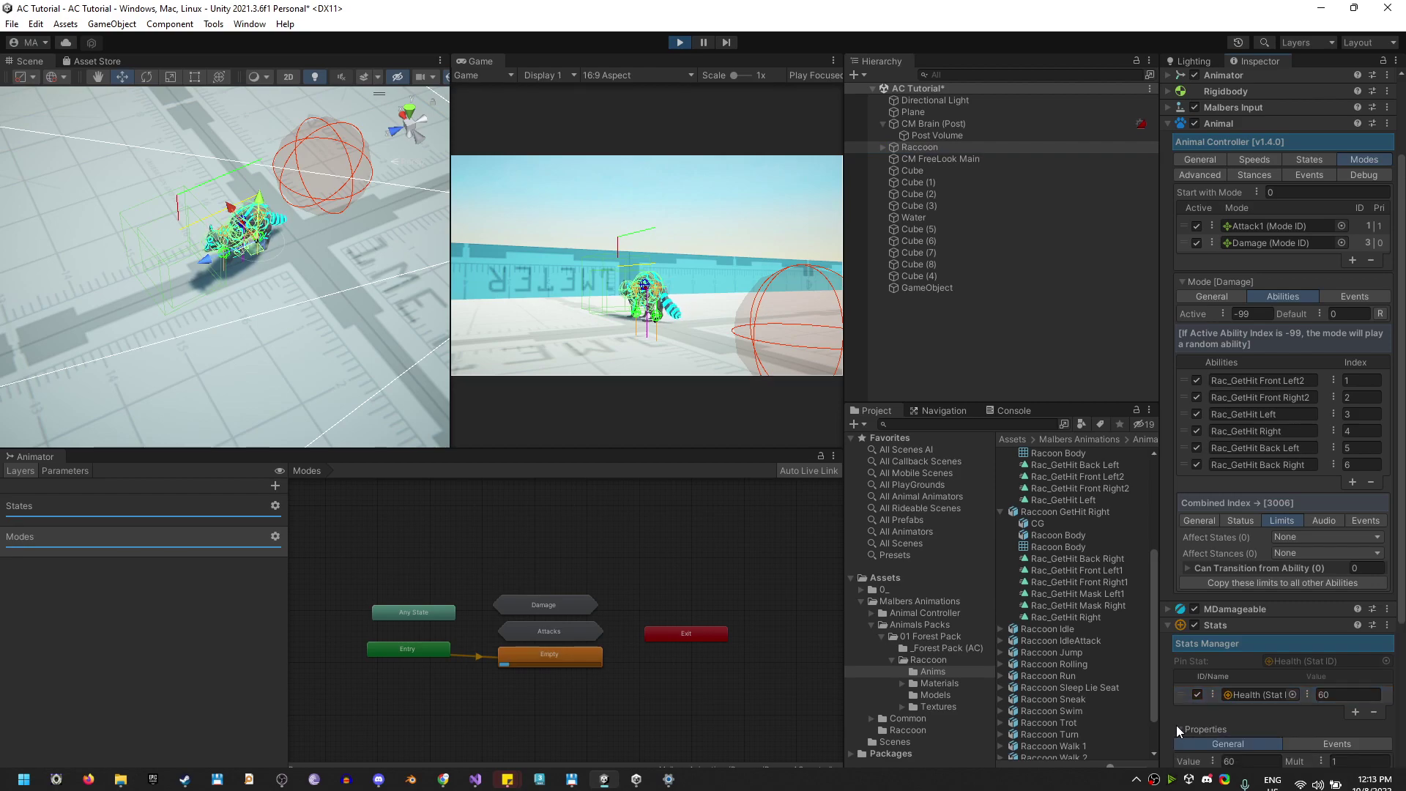
click(1178, 728)
scroll(1193, 726, down, 5)
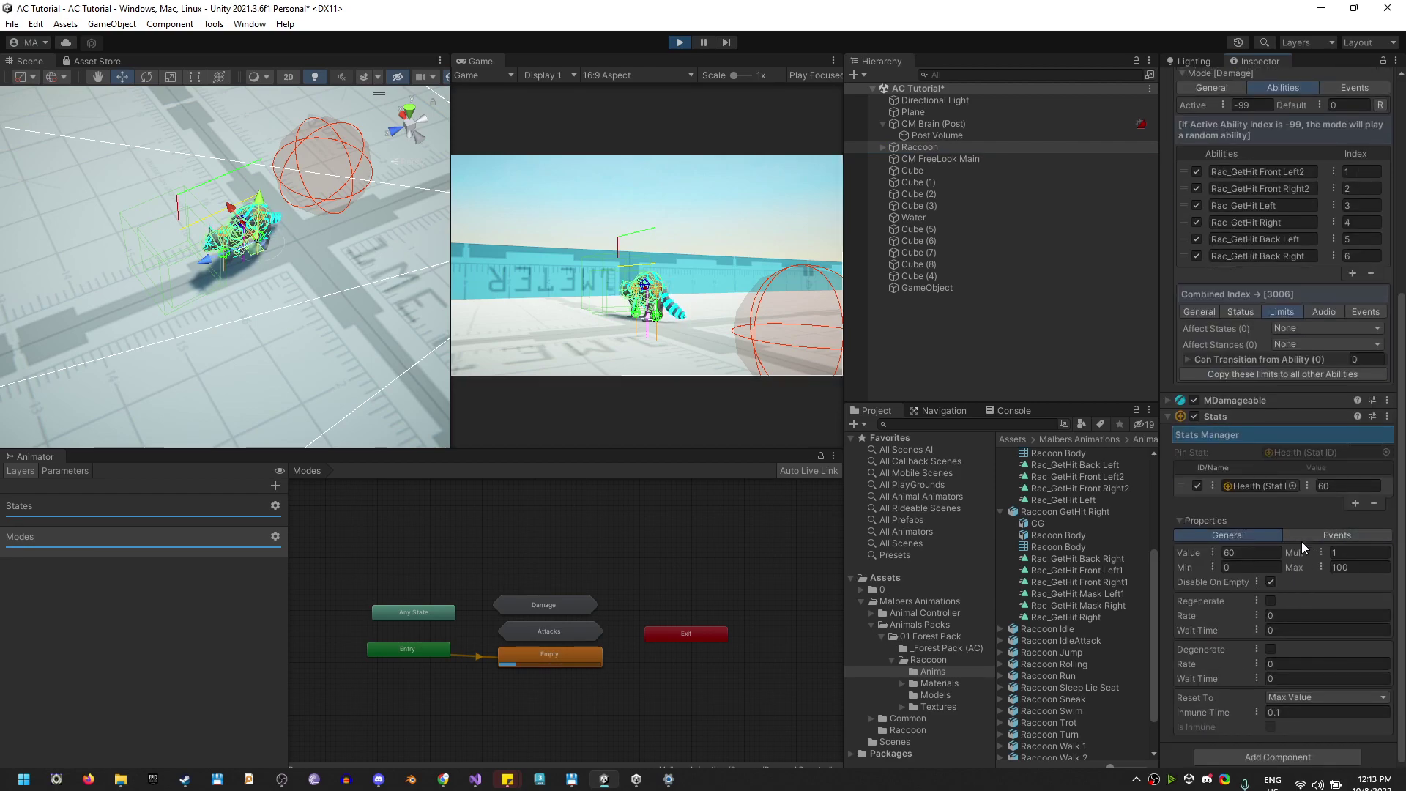
click(679, 42)
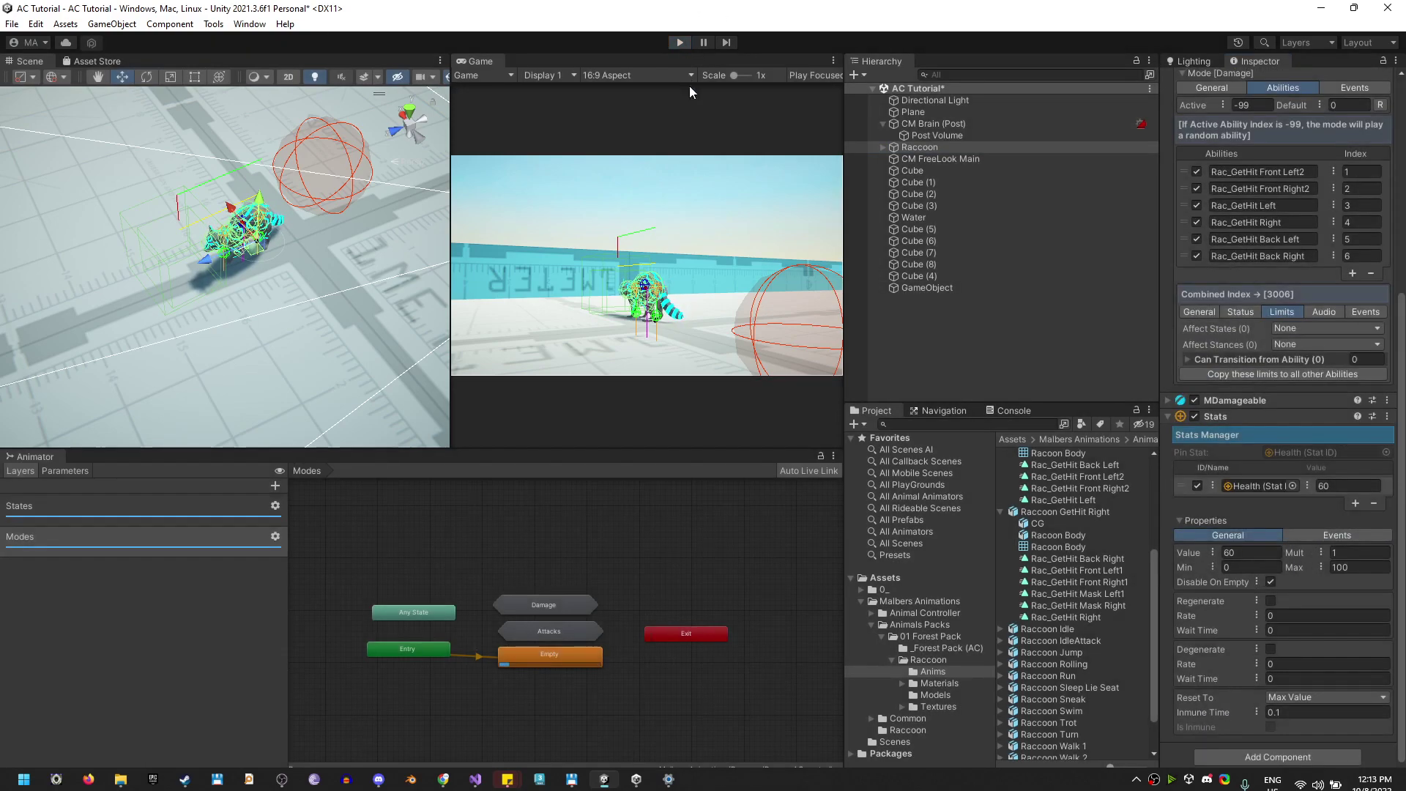
Make the sphere's Attack Trigger subtract 50 Health from the raccoon on enter.
click(1315, 549)
scroll(1290, 610, down, 7)
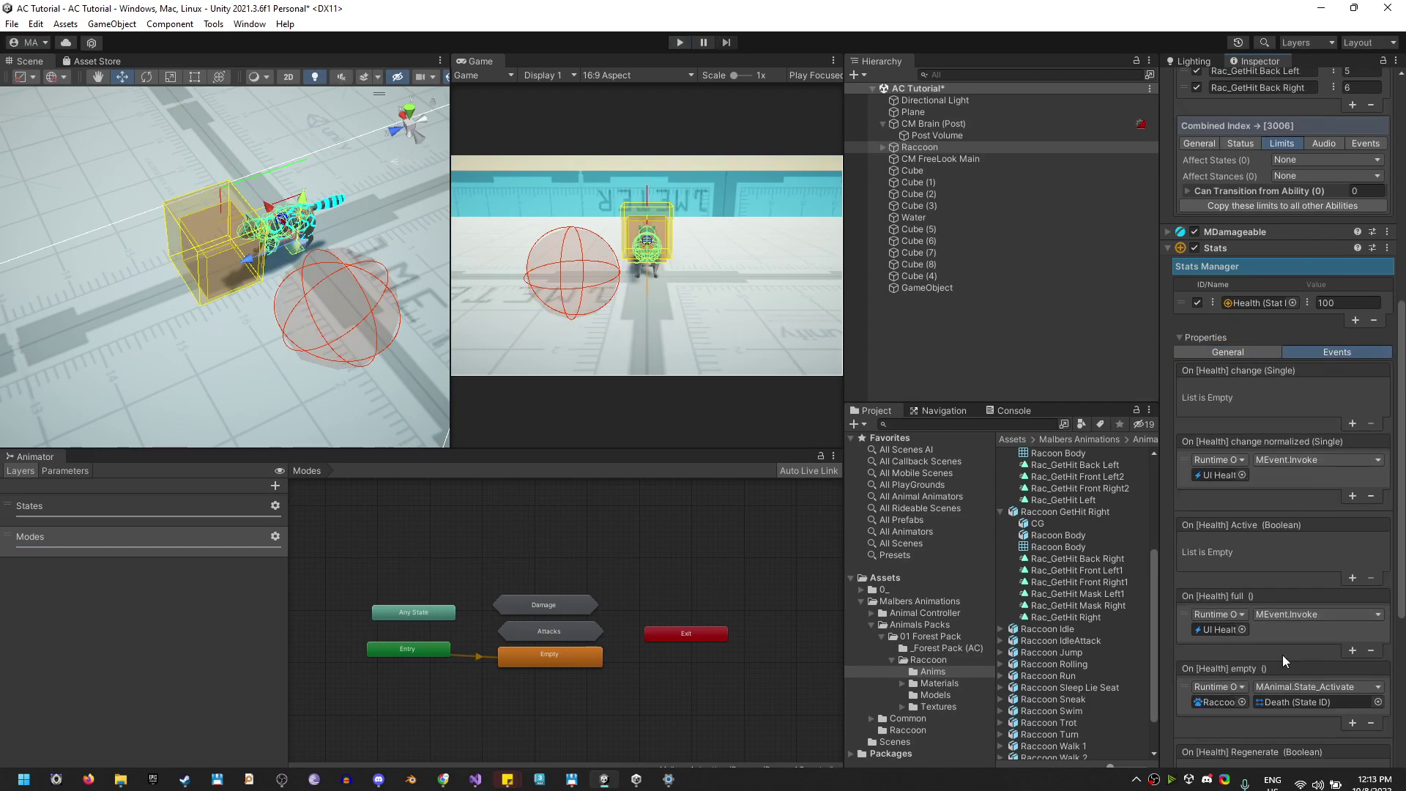
drag(1160, 590, 1069, 573)
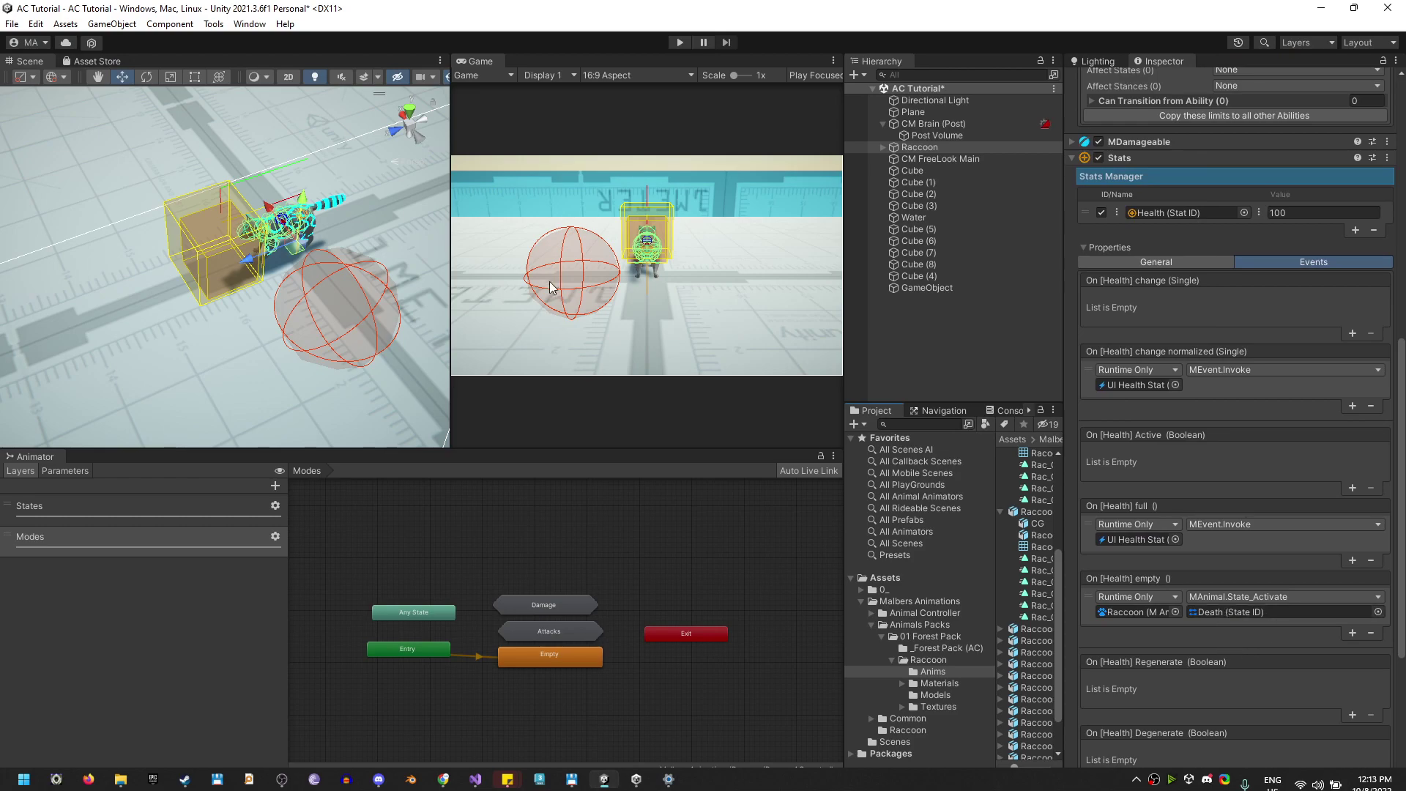
click(934, 288)
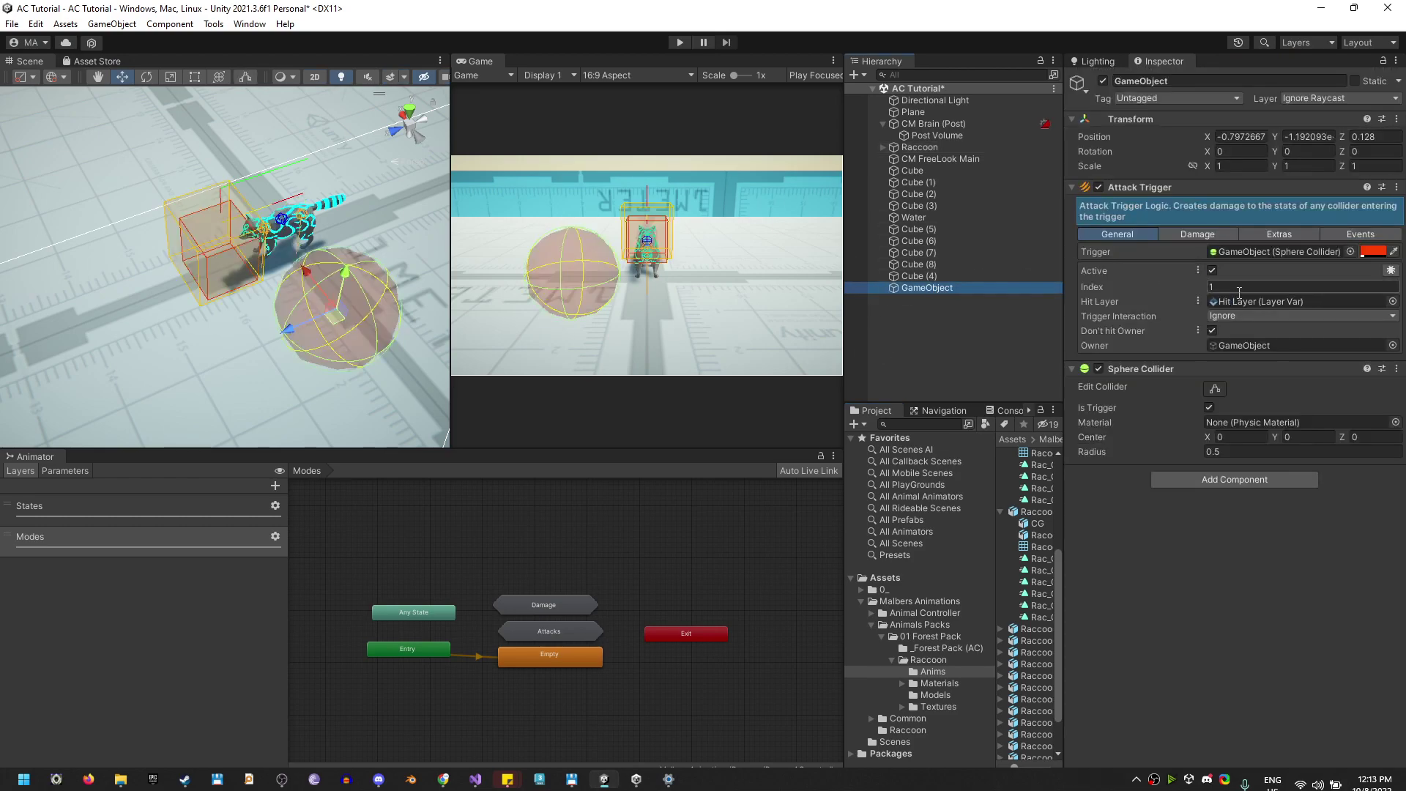
click(1191, 235)
key(Return)
Play-test by moving the trigger sphere into the raccoon, then stop the game.
key(ctrl+p)
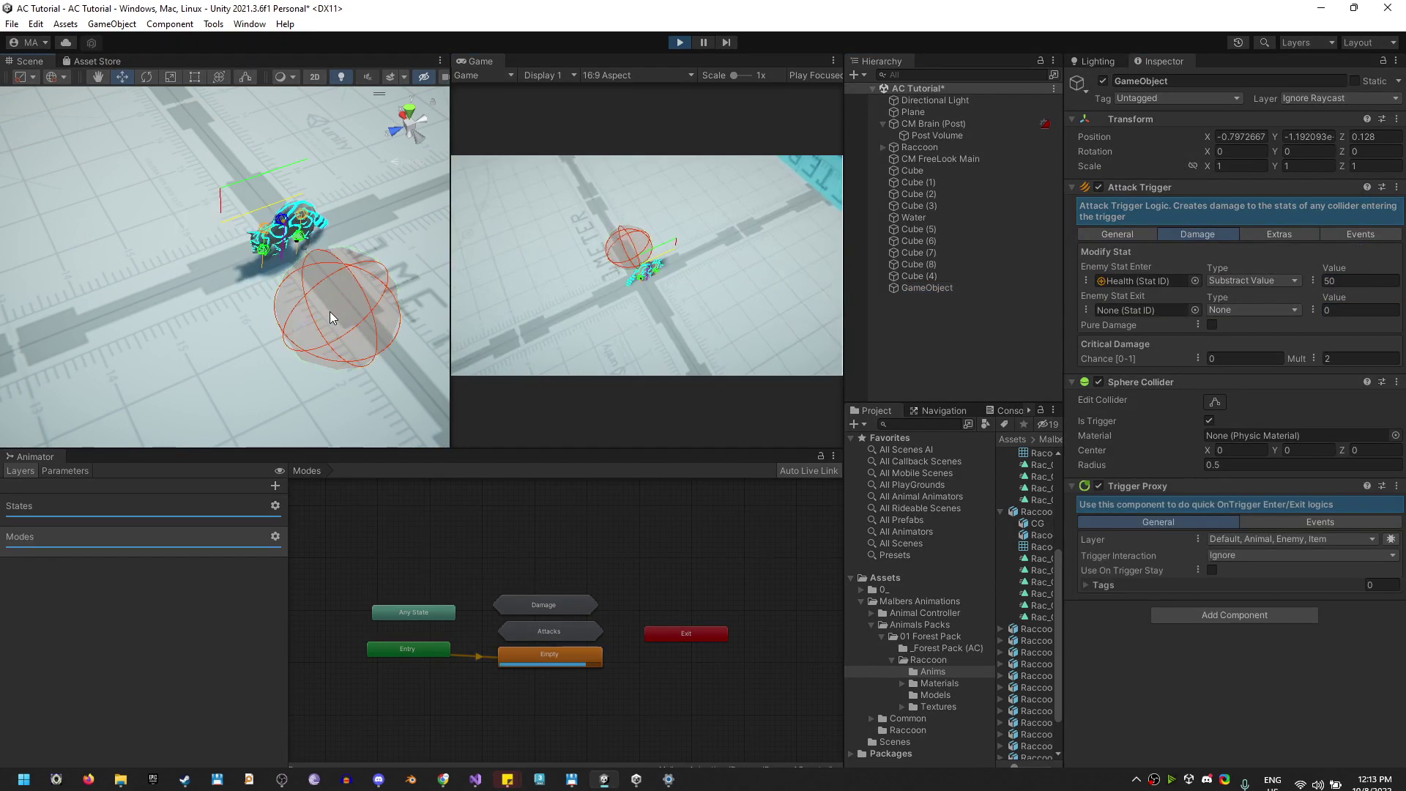
drag(322, 298, 412, 378)
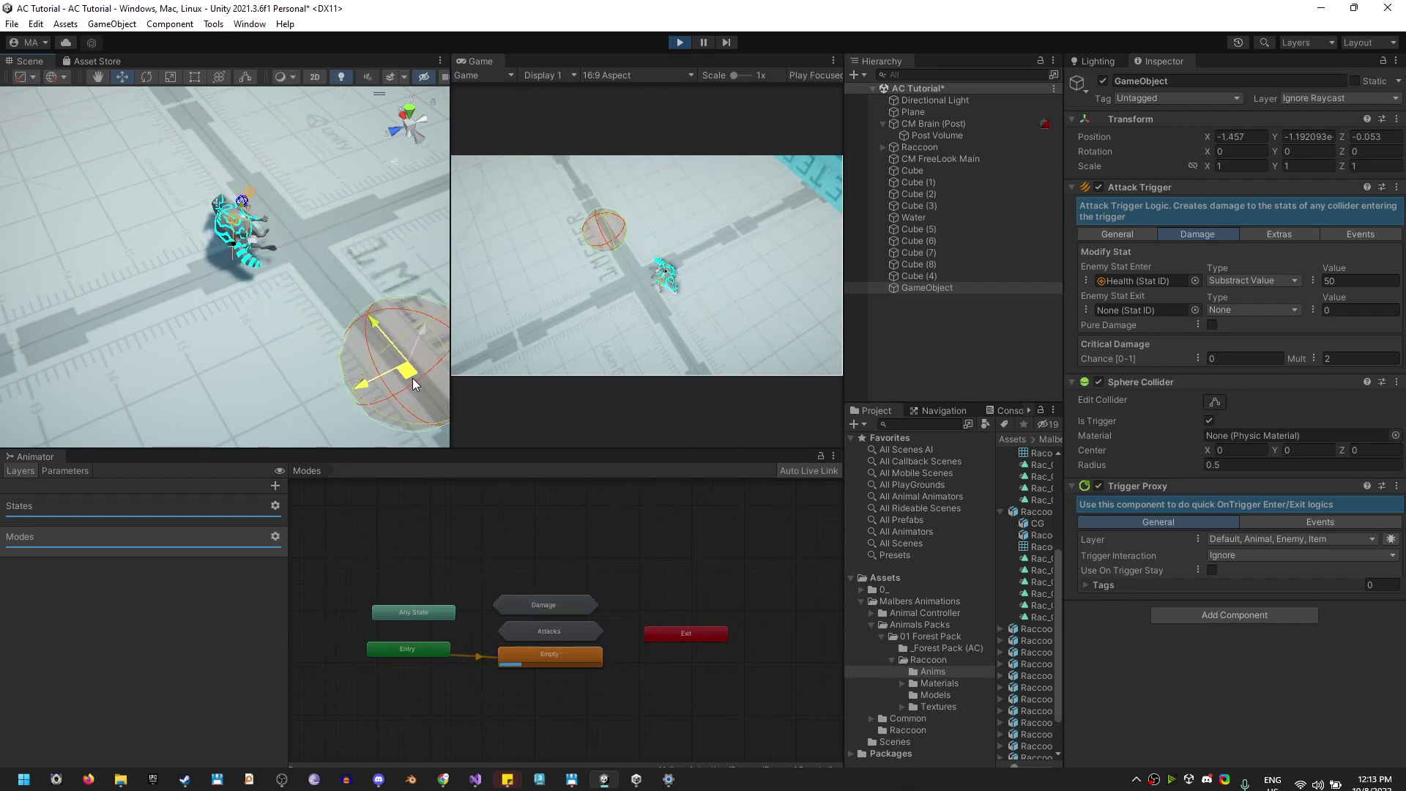
click(680, 42)
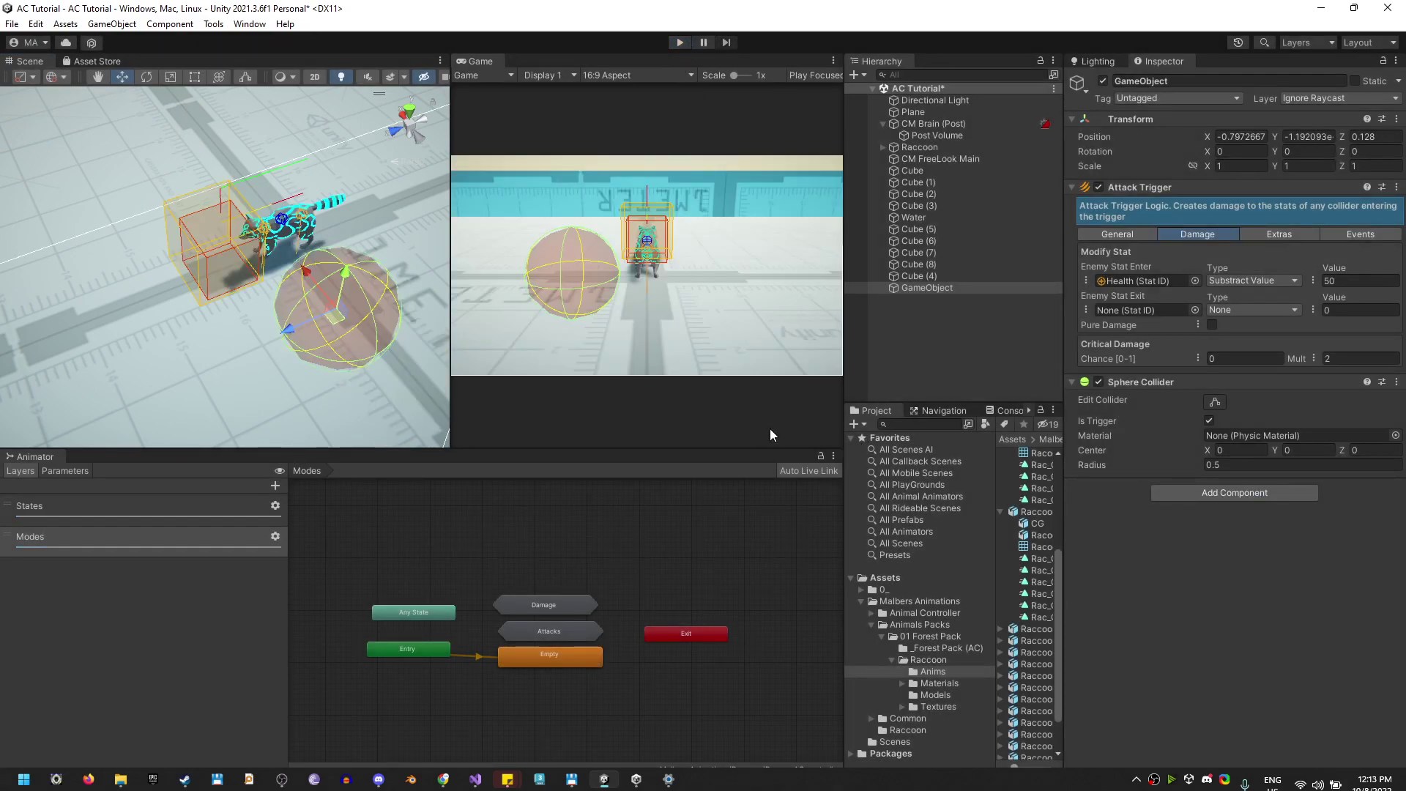
Lower the trigger's Health damage to 10 and inspect the six GetHit states in the Damage sub-state machine.
click(1386, 282)
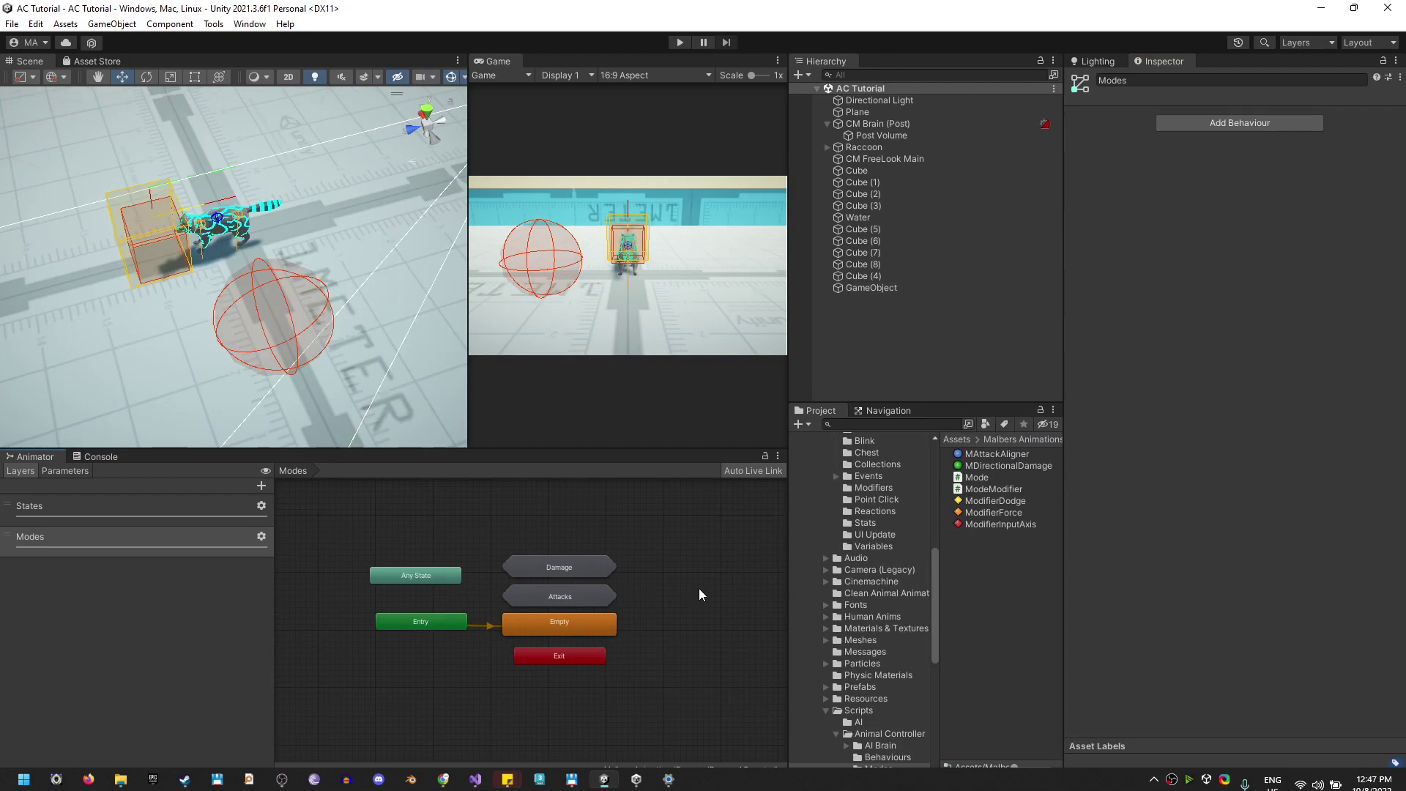
middle_drag(256, 275, 321, 327)
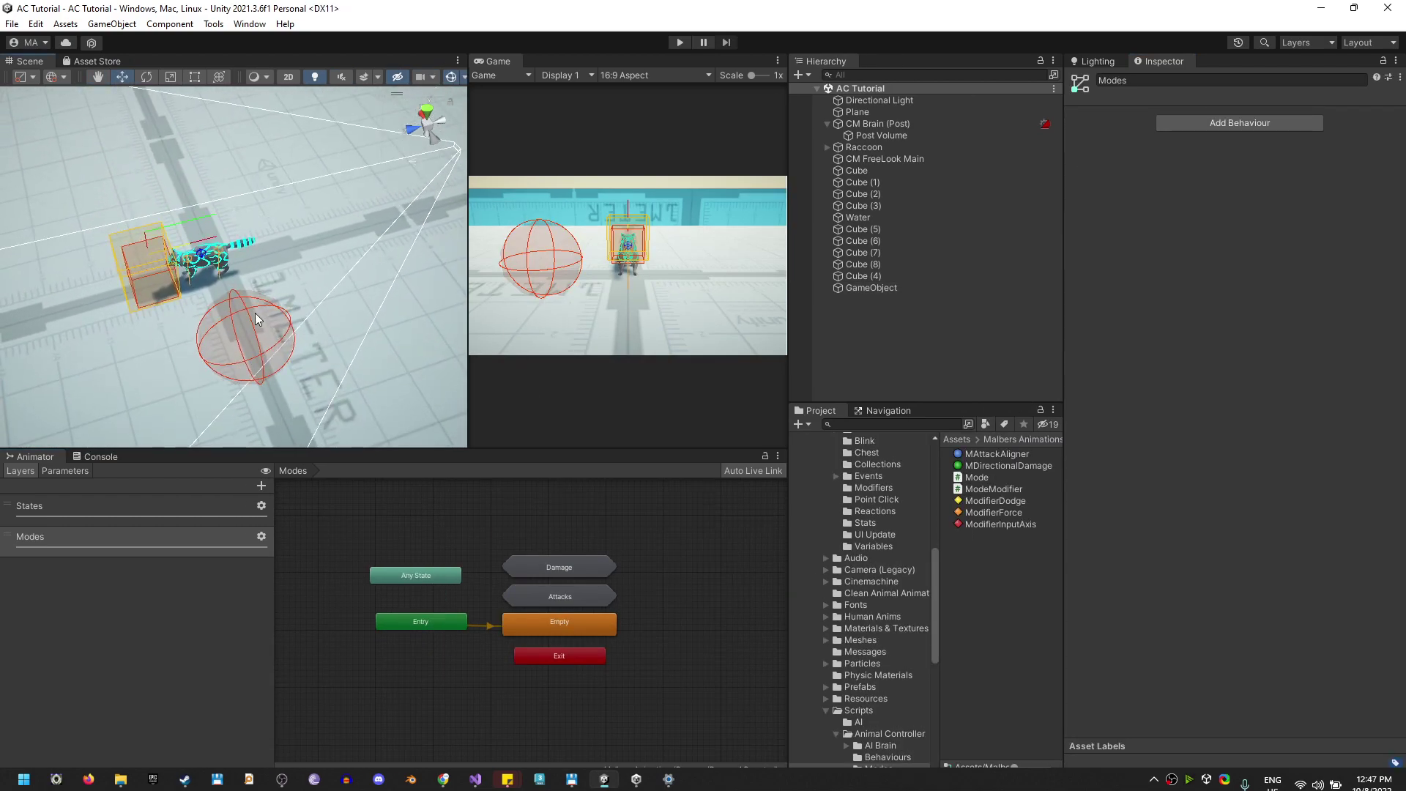
double_click(552, 560)
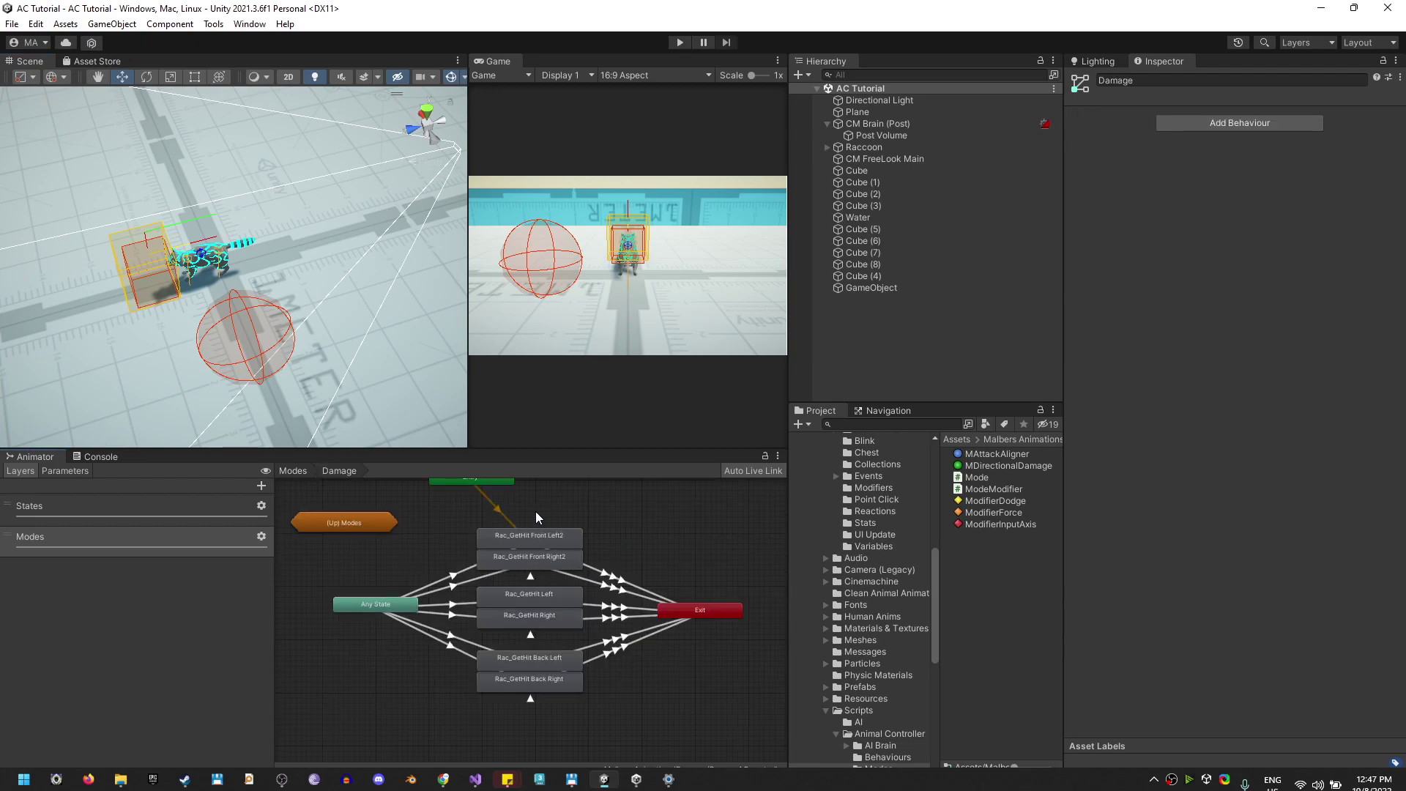
drag(547, 497, 565, 732)
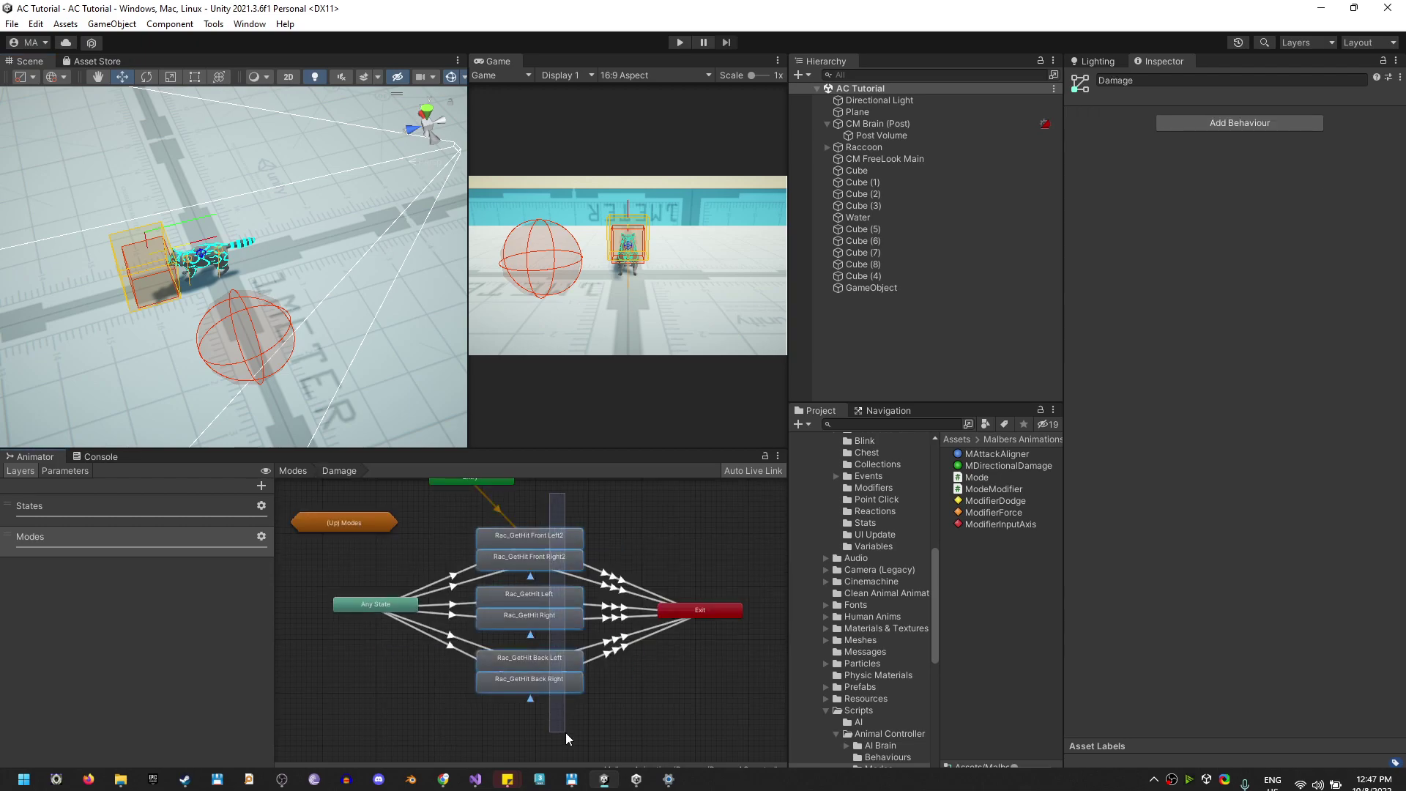
click(655, 525)
key(ctrl+z)
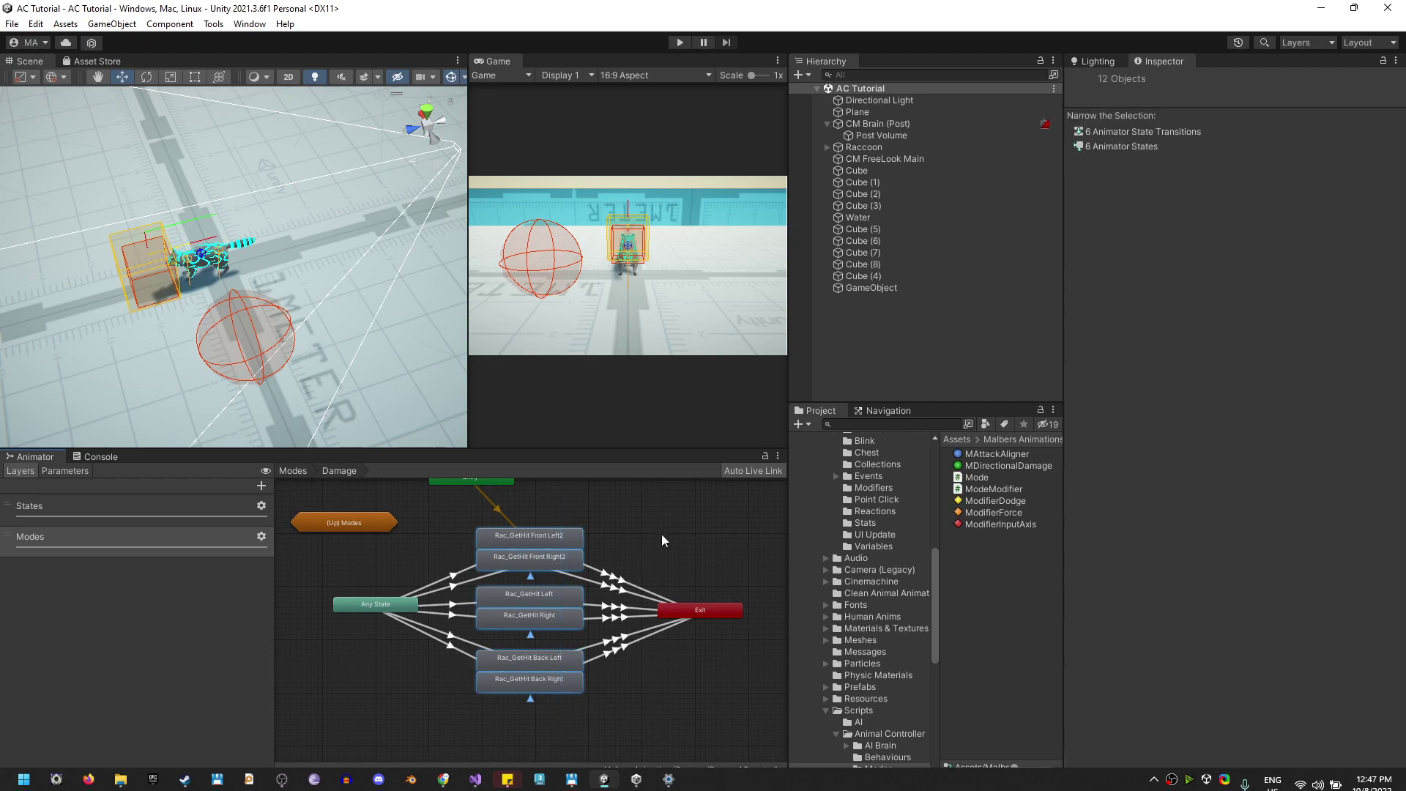
click(662, 534)
Play-test the sphere against the raccoon, then stop and select the Raccoon.
click(272, 332)
click(677, 44)
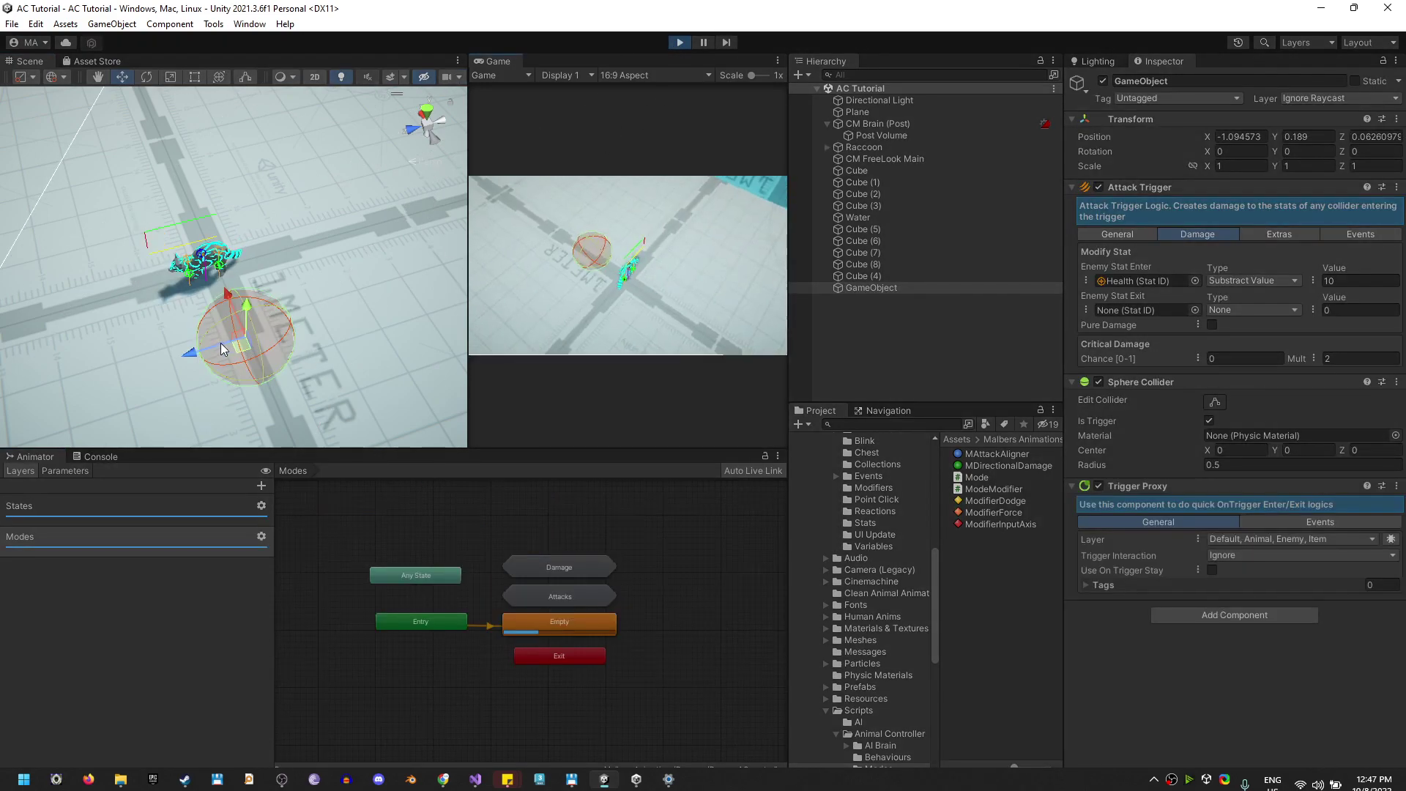
drag(249, 355, 220, 196)
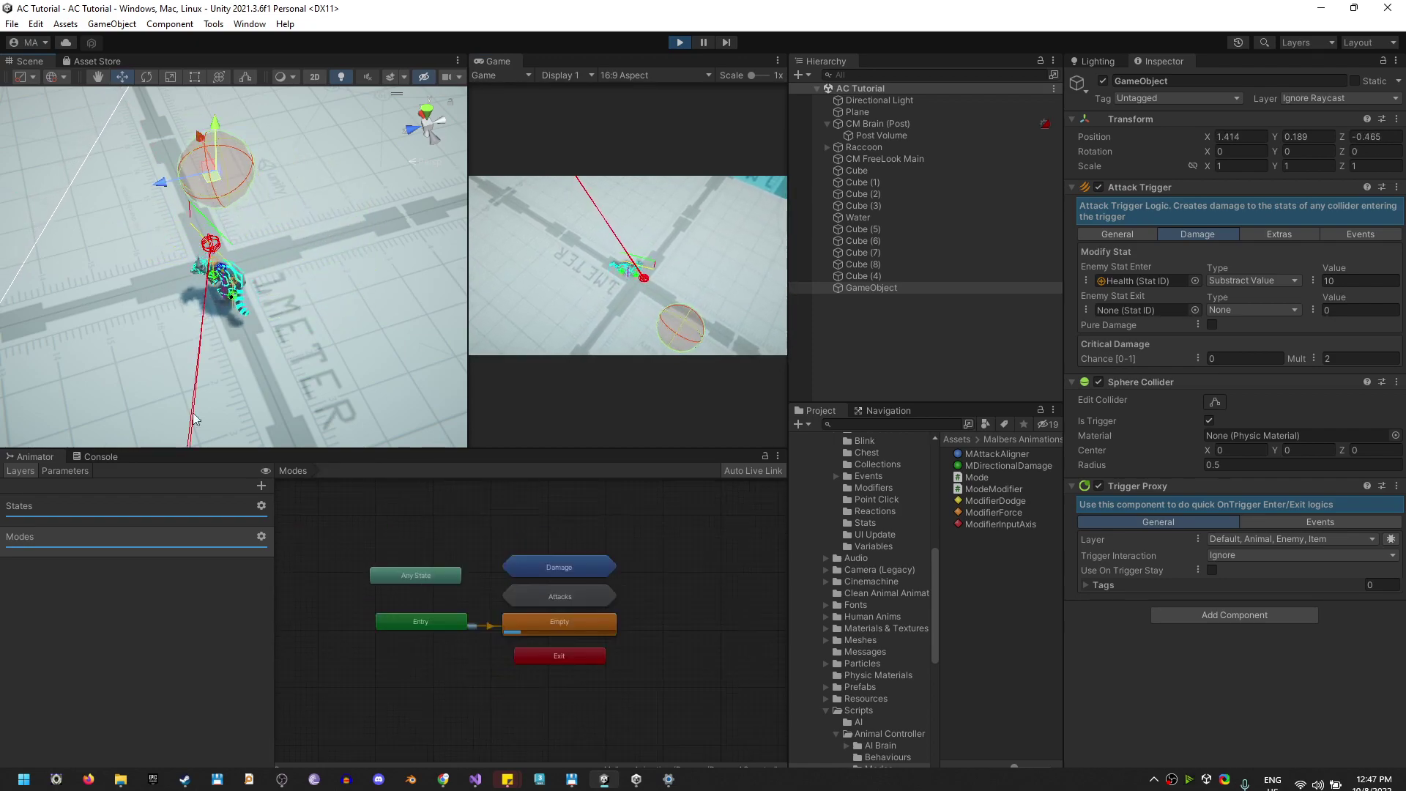
click(678, 43)
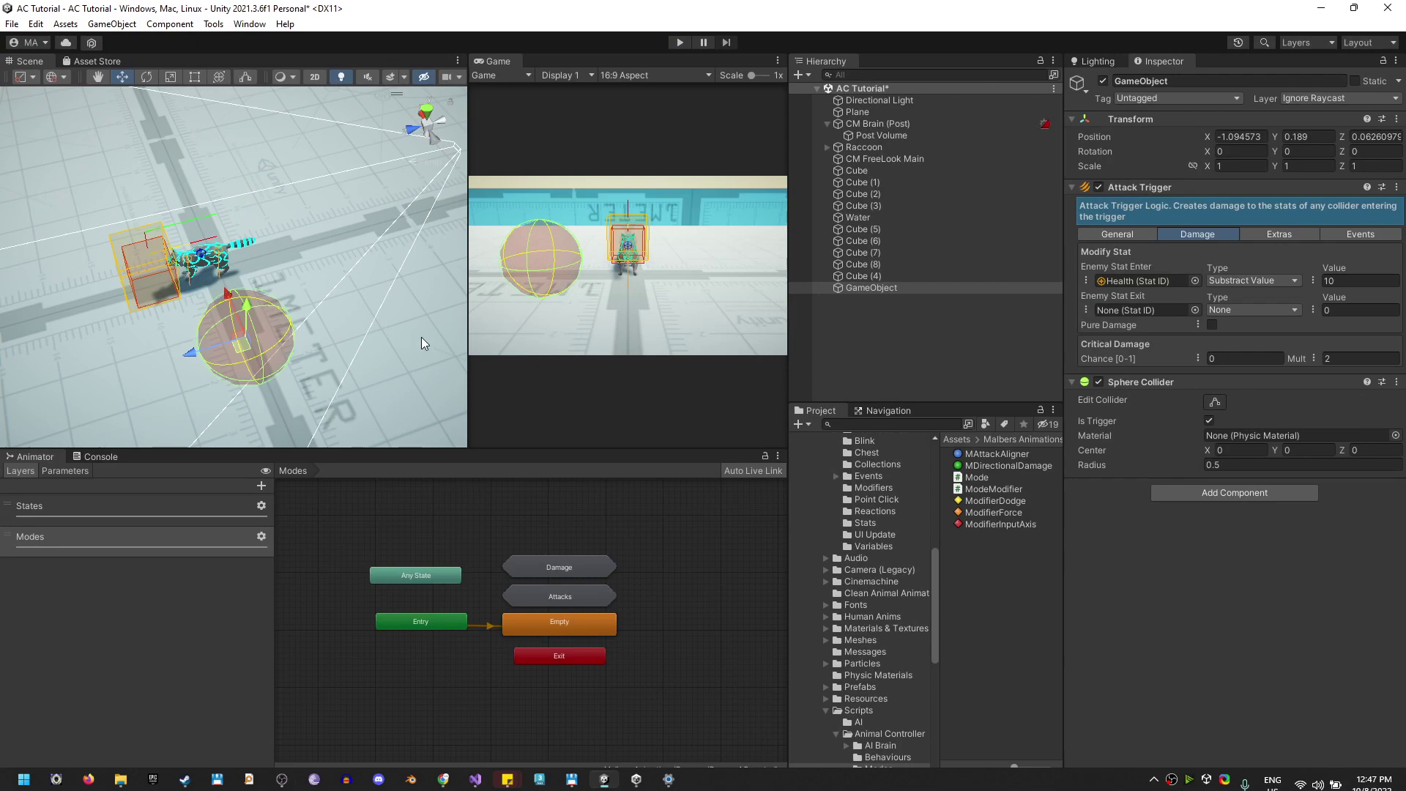
click(909, 146)
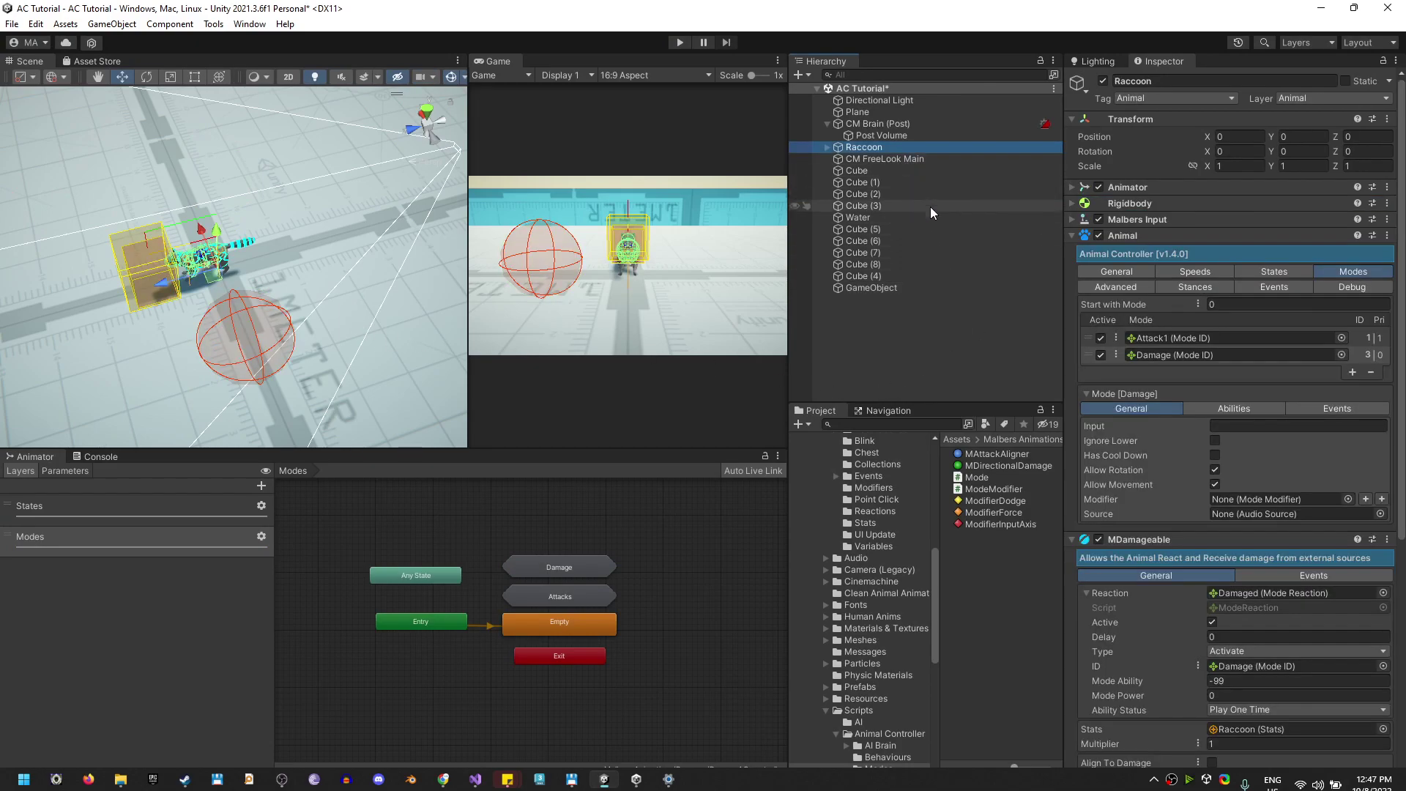
Check the Damage mode's GetHit ability indexes, then open its Modifier picker showing 2, 4 and 6 Sides.
scroll(1230, 565, down, 1)
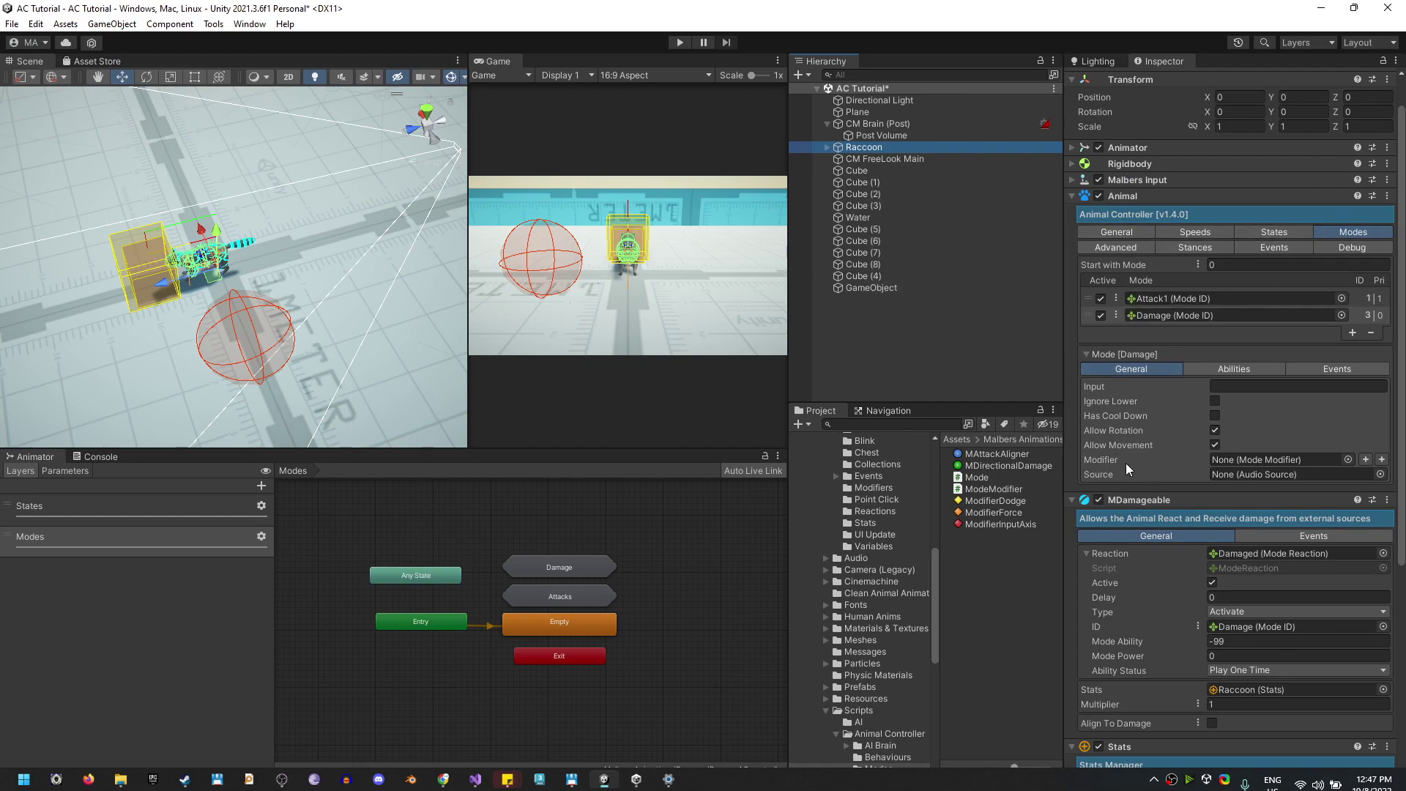
mouse_move(1122, 464)
click(1215, 368)
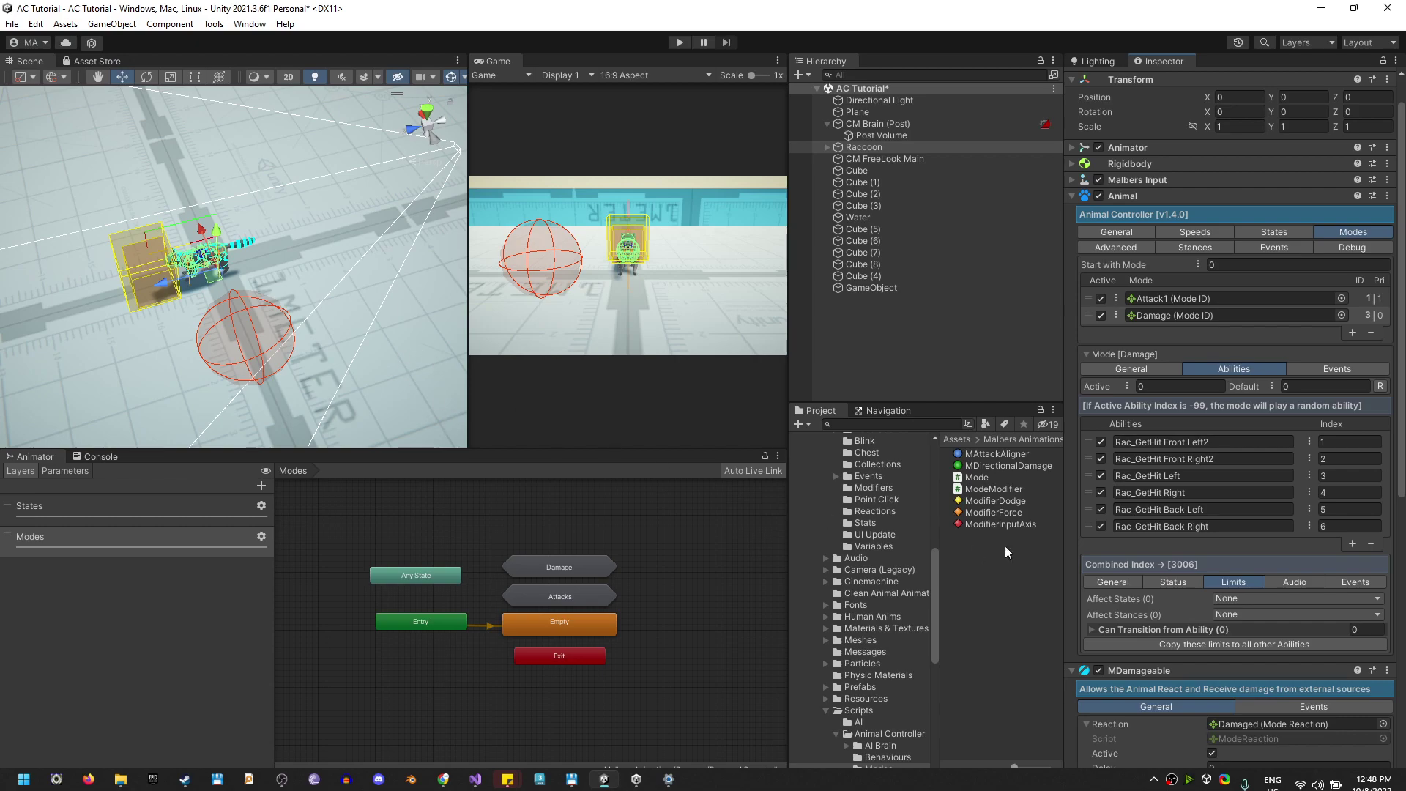
click(1132, 369)
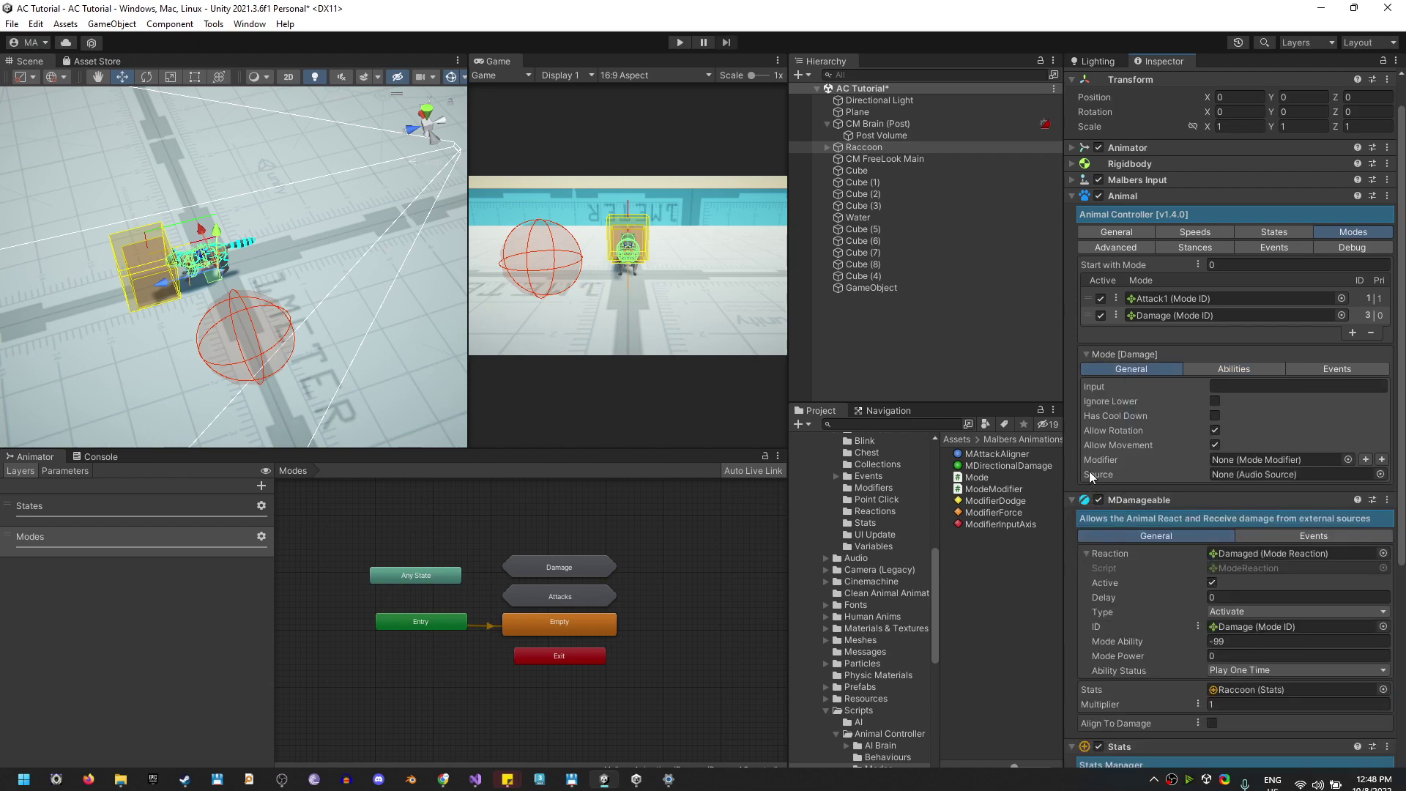
click(1348, 459)
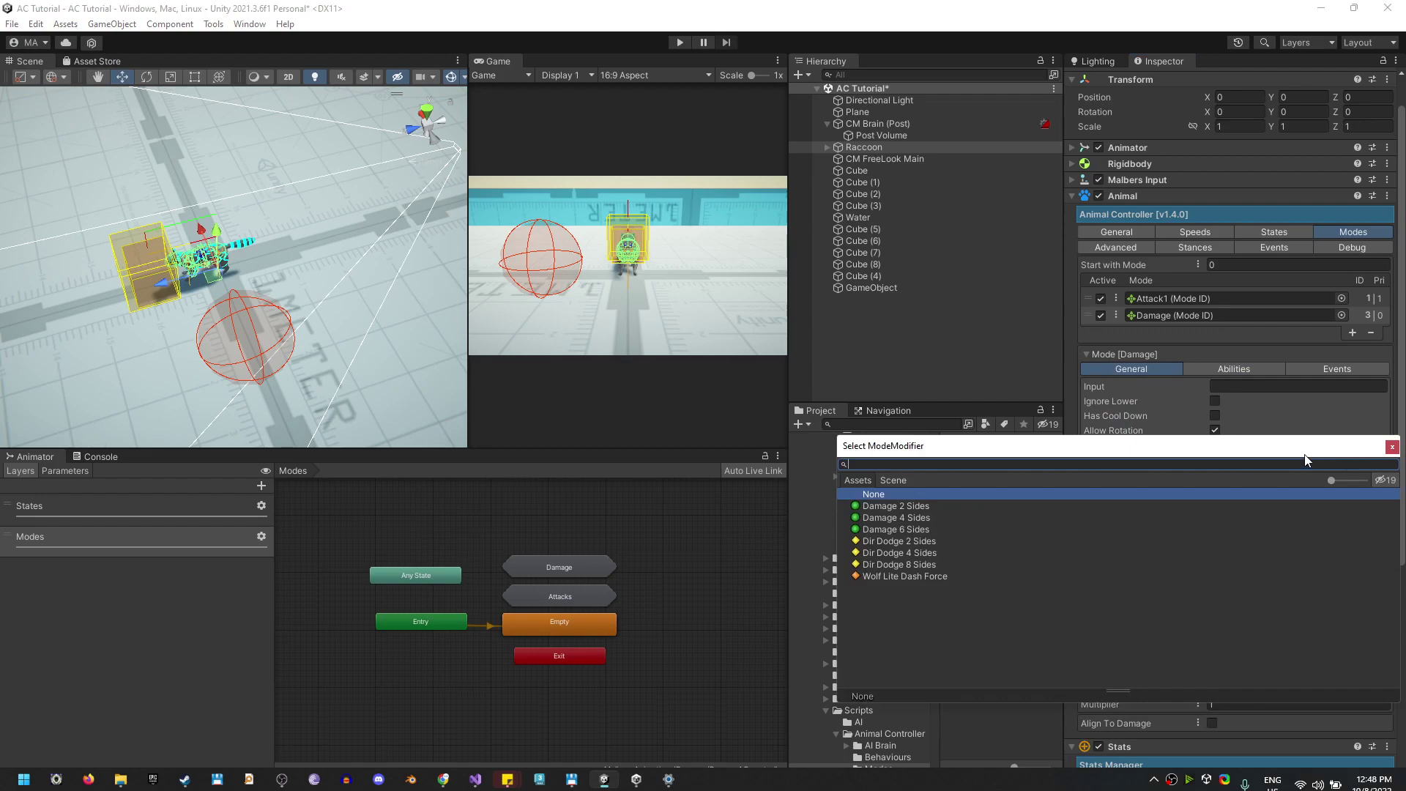
Assign Damage 6 Sides as the Damage mode's modifier and review its direction mappings.
double_click(891, 527)
scroll(1217, 580, down, 4)
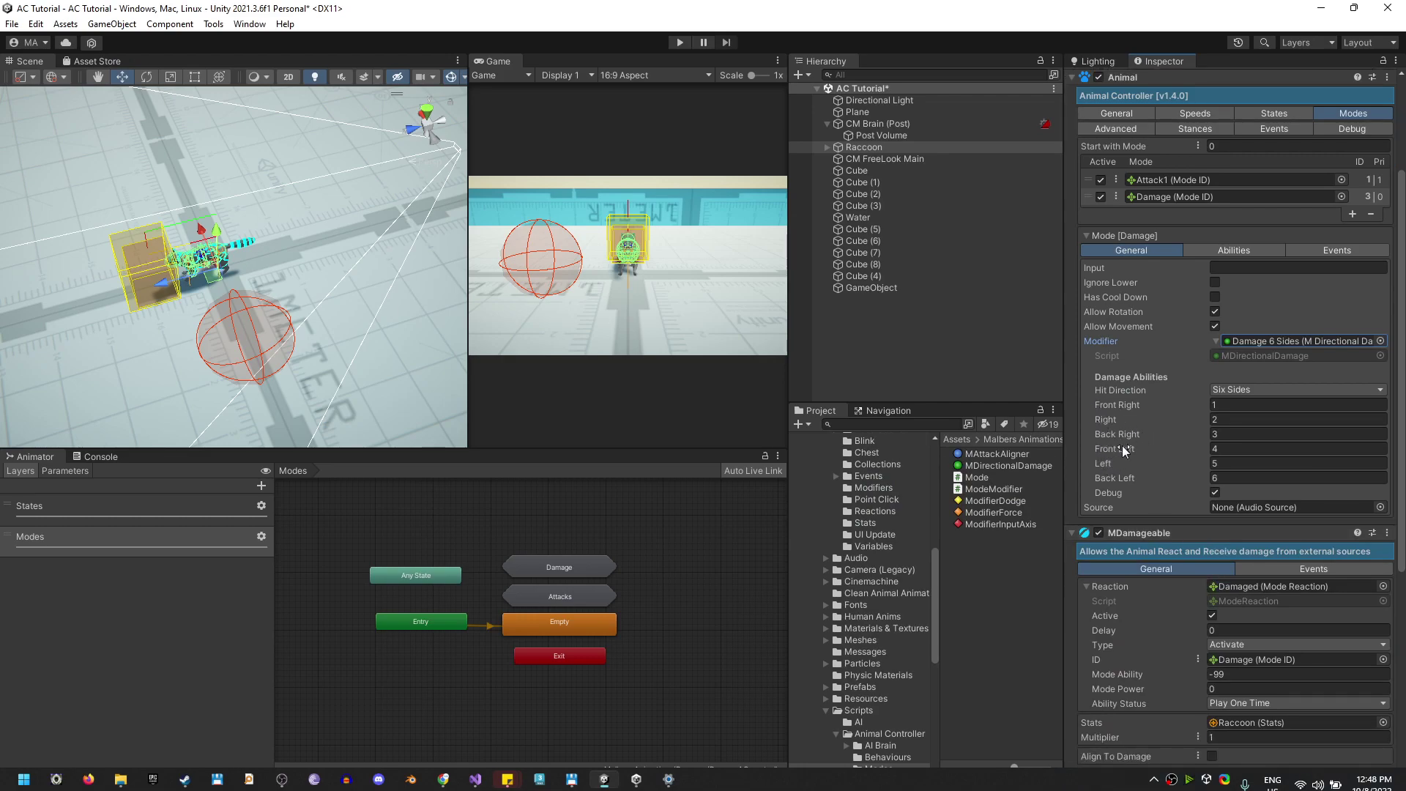
scroll(1145, 500, down, 3)
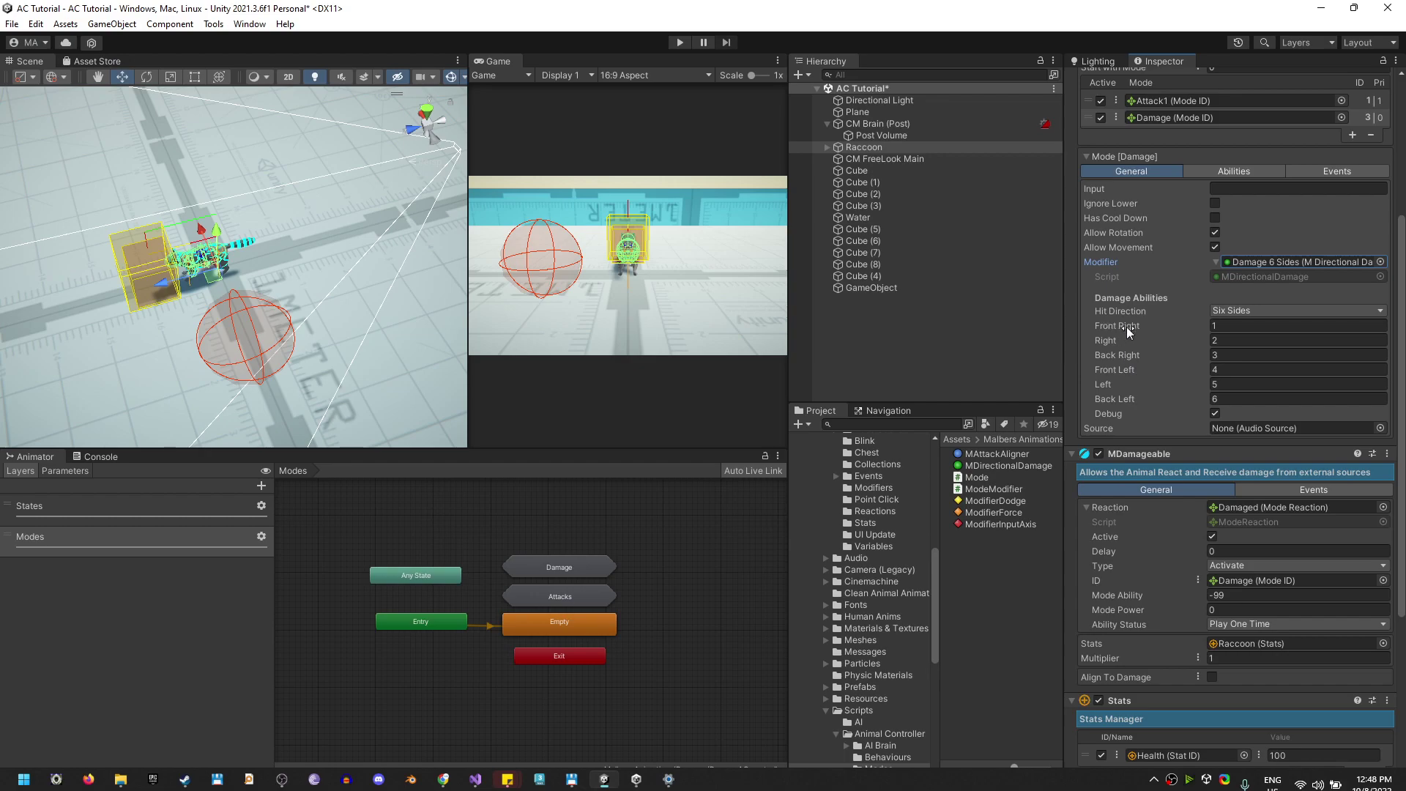
Set Front Right to 2 and Right to 4, checking against the Abilities tab indexes.
click(1211, 327)
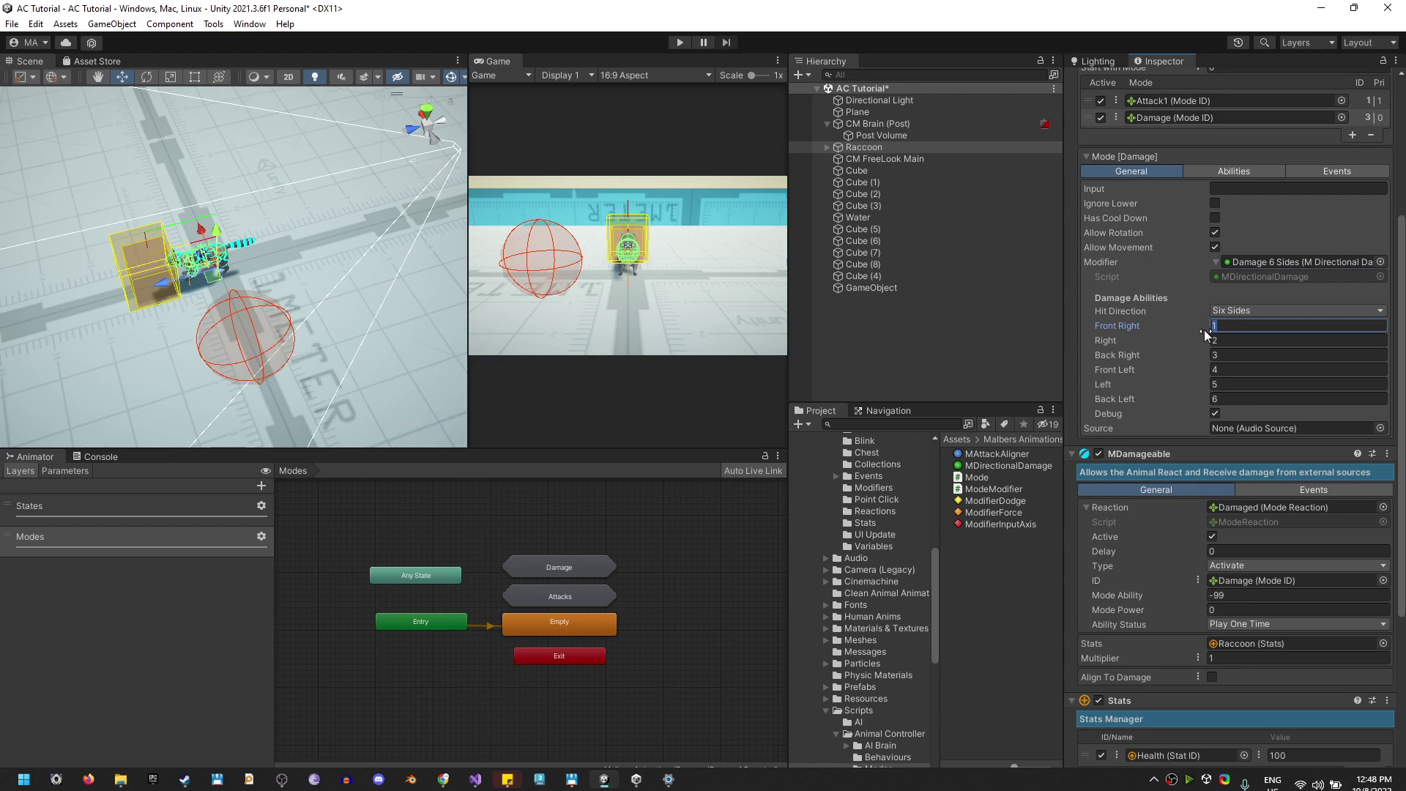
click(1234, 170)
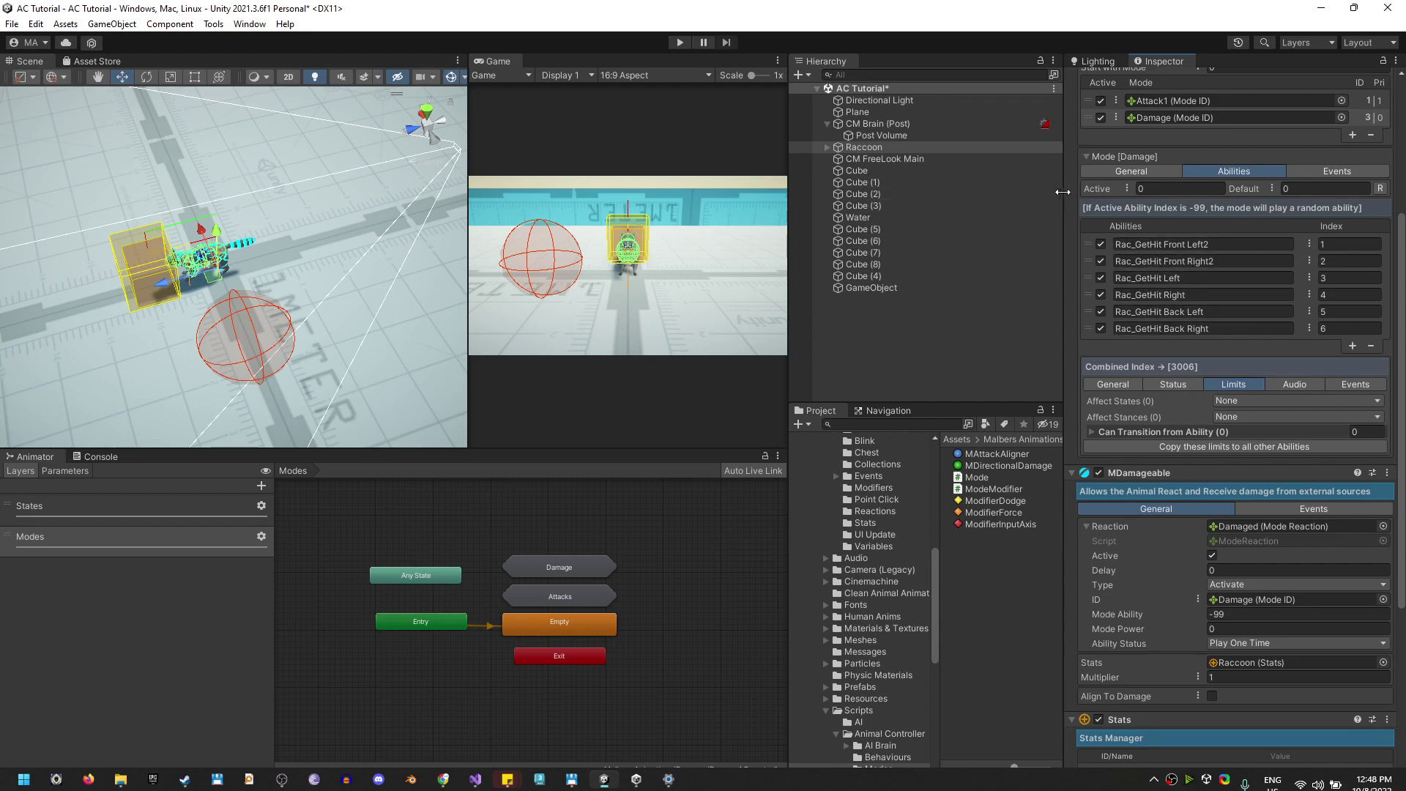
click(1119, 172)
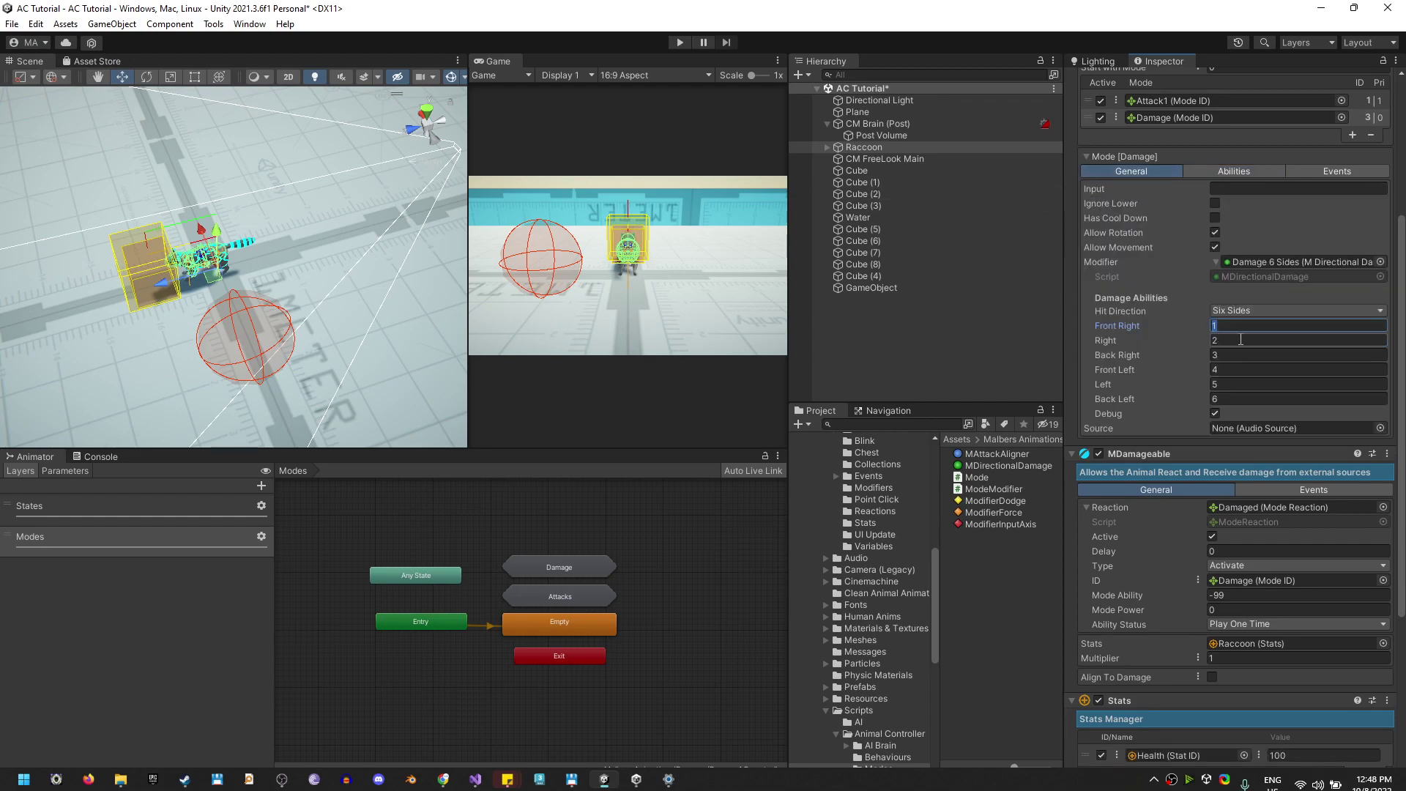
click(1232, 171)
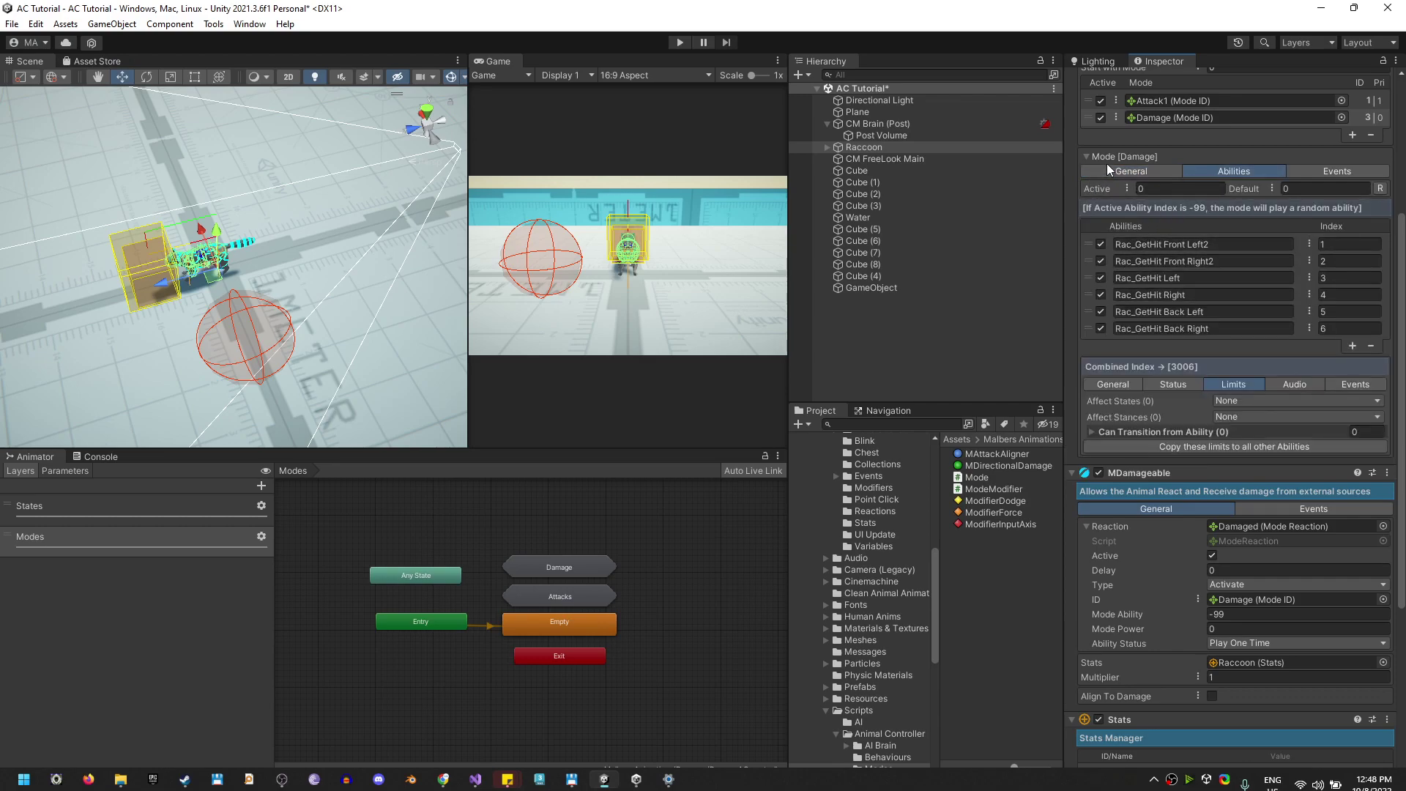
click(1132, 173)
key(Tab)
text(4)
Set Back Right 6, Front Left 1, Left 3 and Back Left 5, then recheck the GetHit indexes.
click(1201, 175)
click(1129, 175)
click(1234, 171)
click(1131, 171)
click(1228, 356)
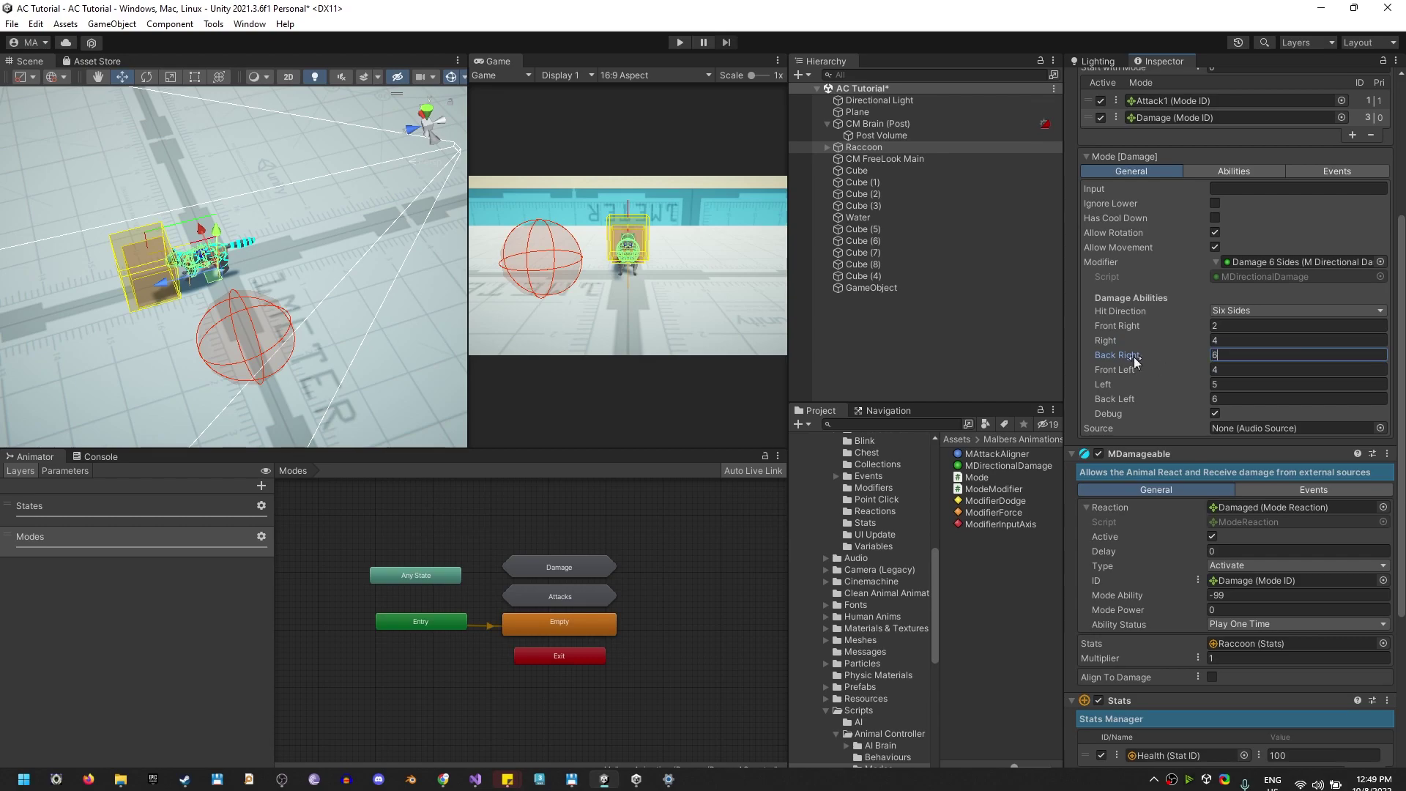
click(1225, 370)
text(1)
click(1231, 385)
text(3)
click(1231, 399)
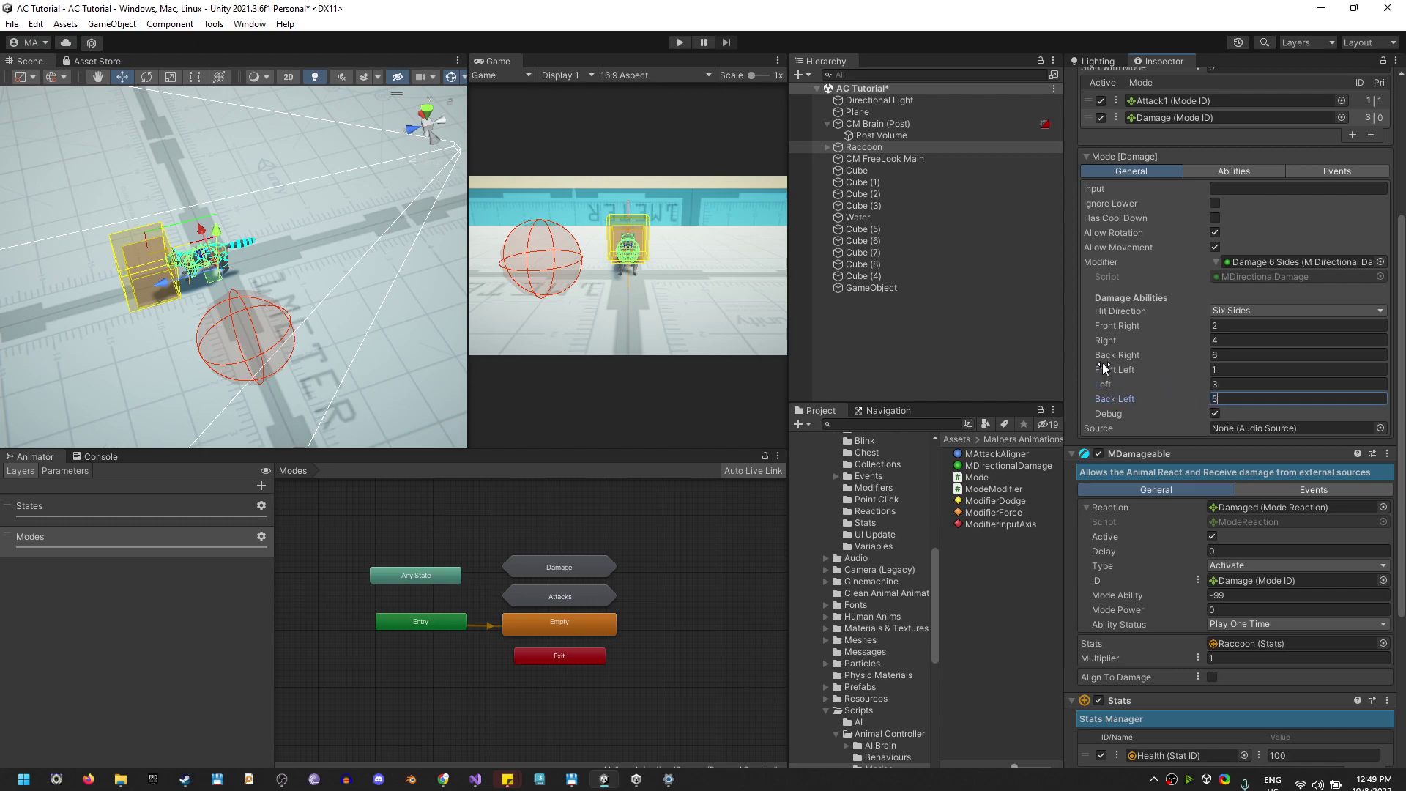
click(1234, 171)
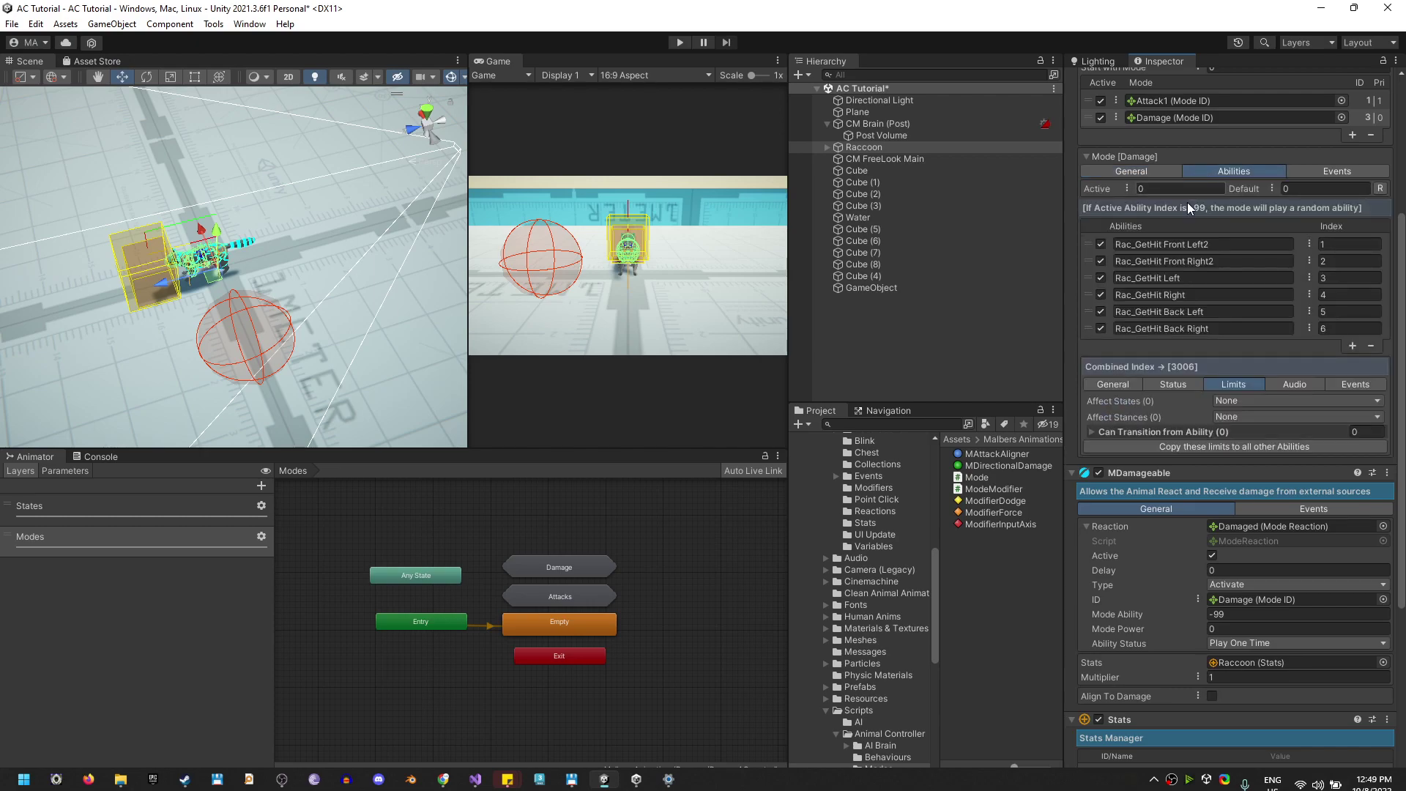